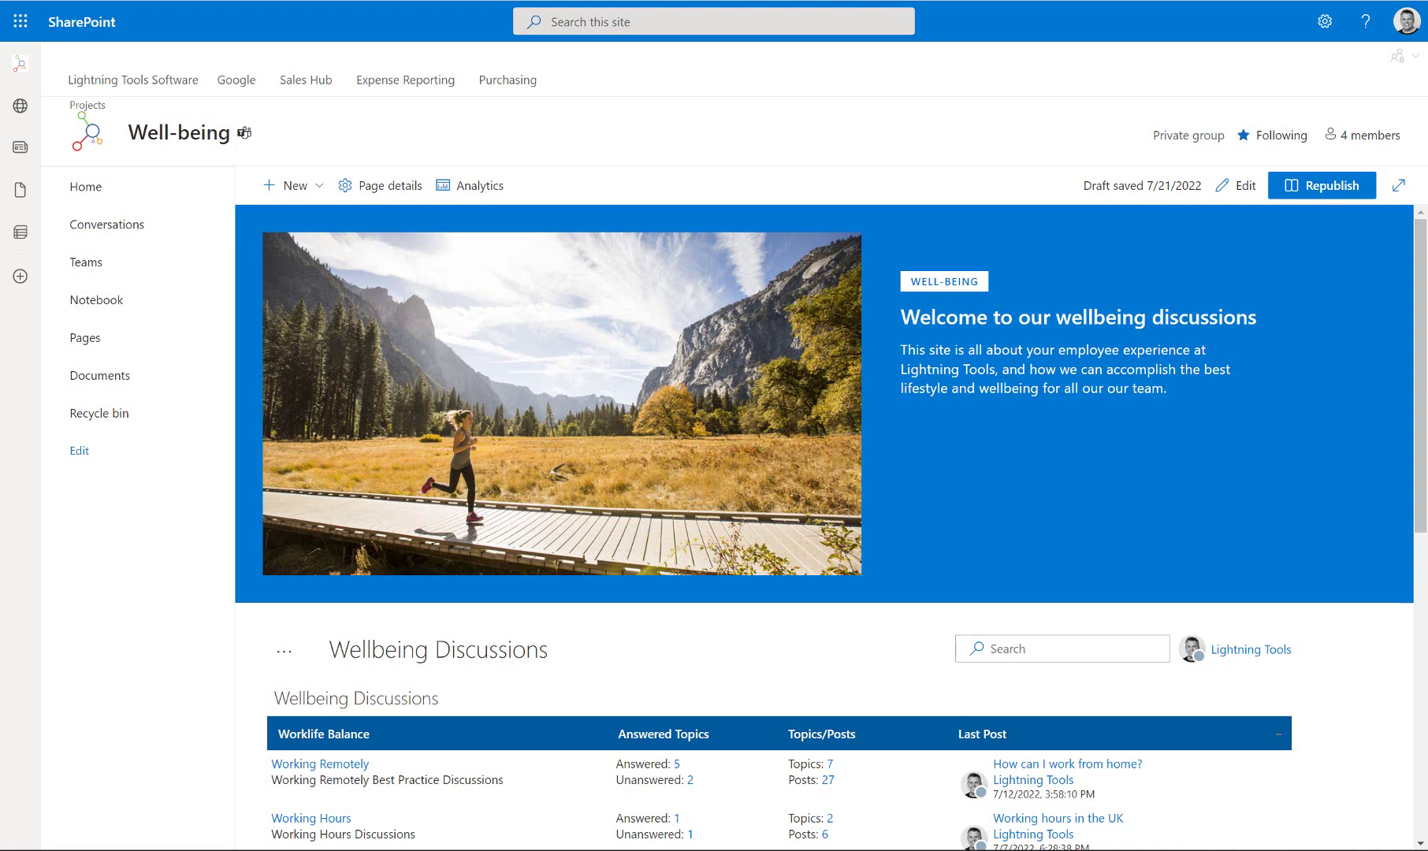
Look through the Wellbeing Discussions forums and open the topic list of the Working Remotely forum.
scroll(624, 482, "down", 3)
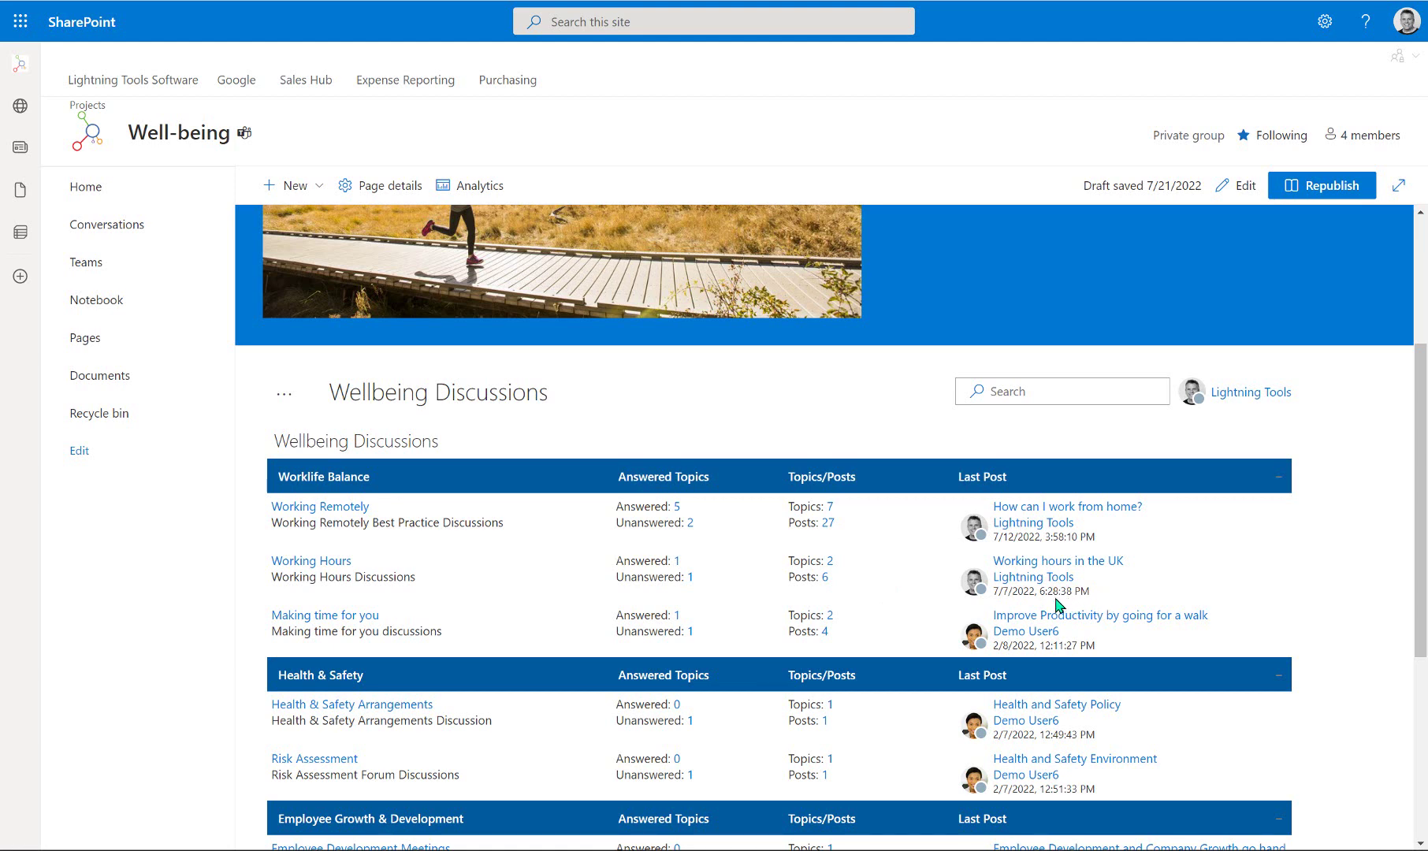
scroll(1055, 605, "down", 2)
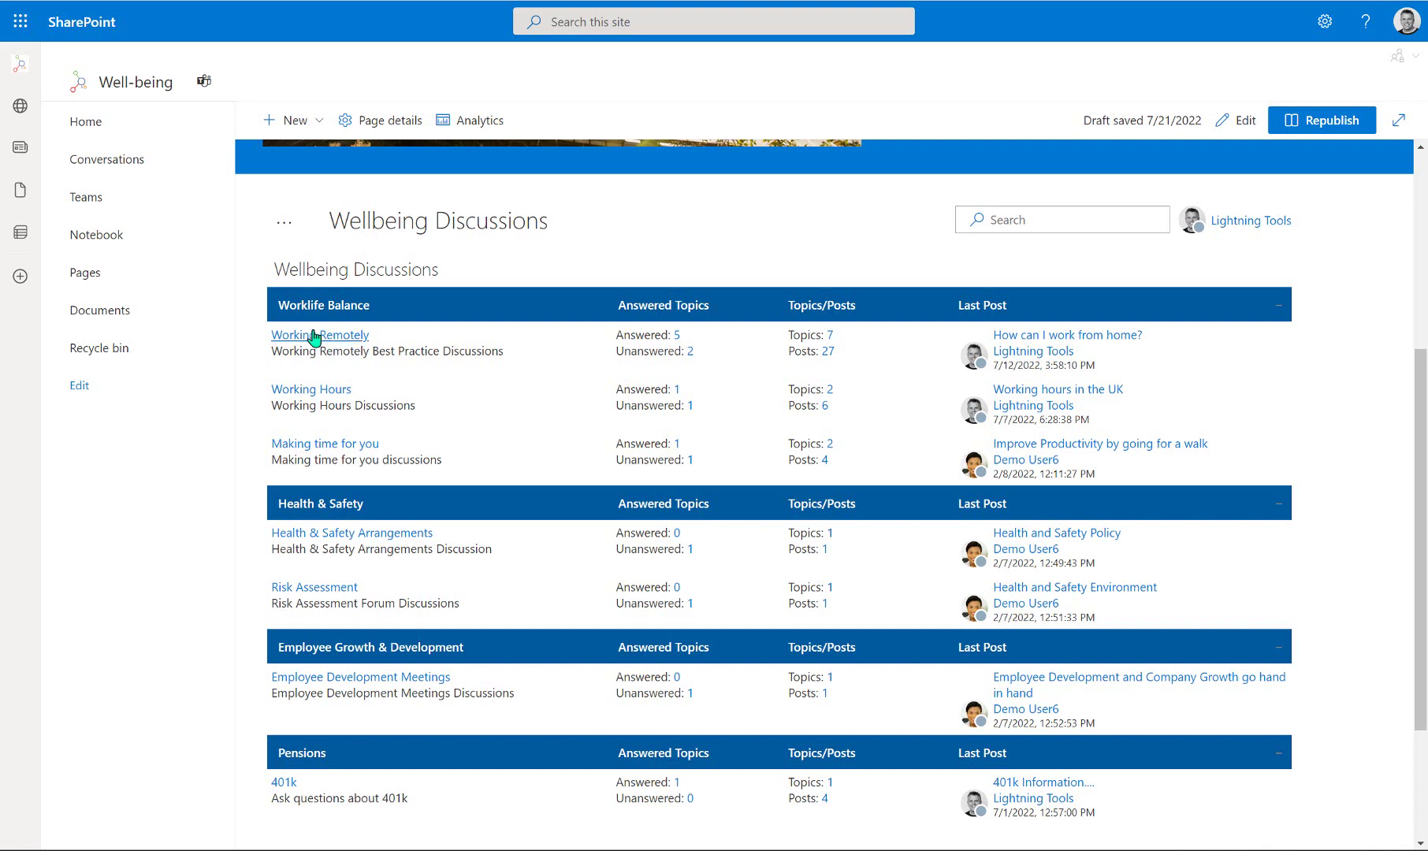
left_click(359, 336)
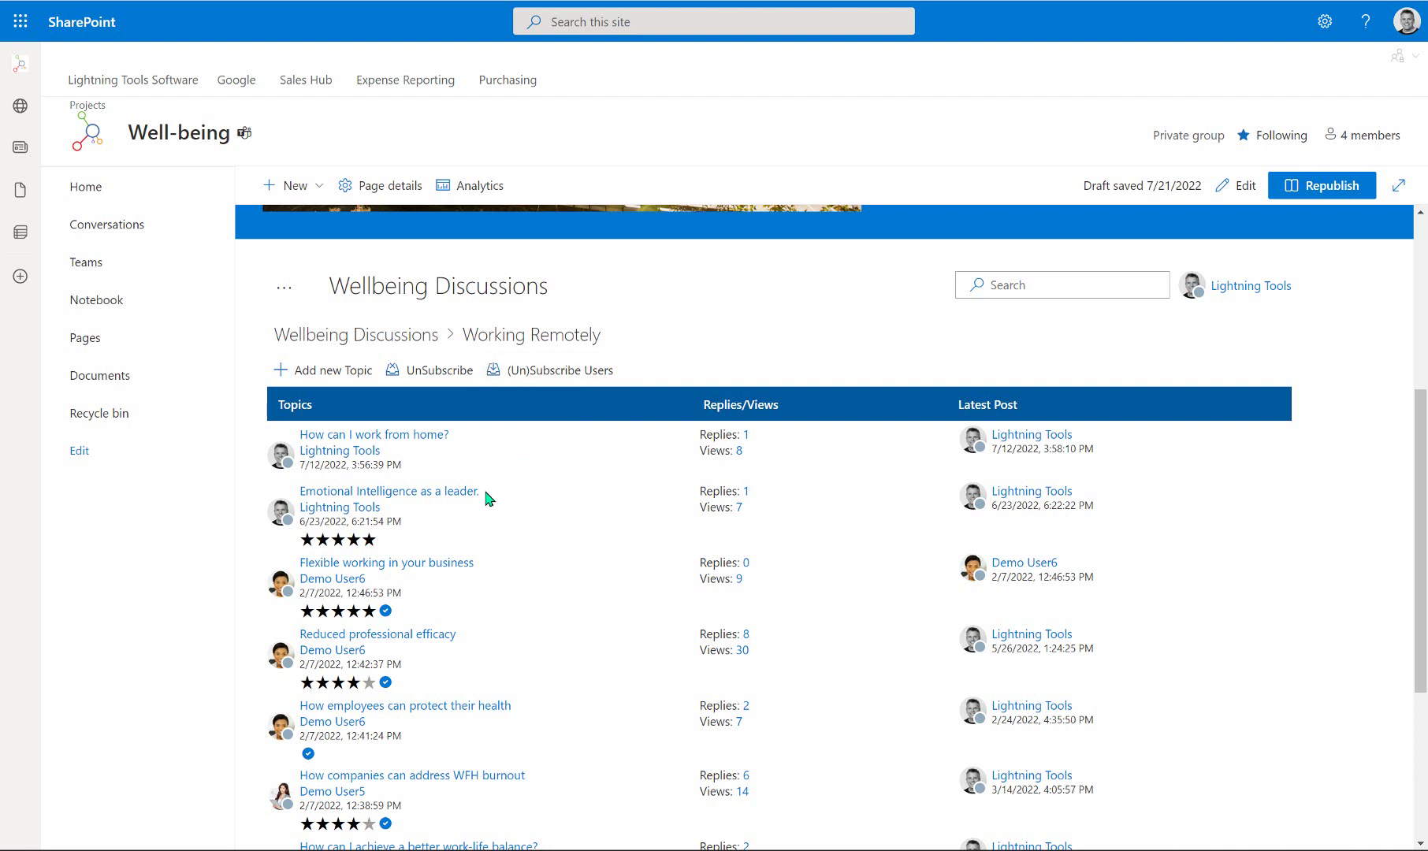
scroll(483, 550, "down", 3)
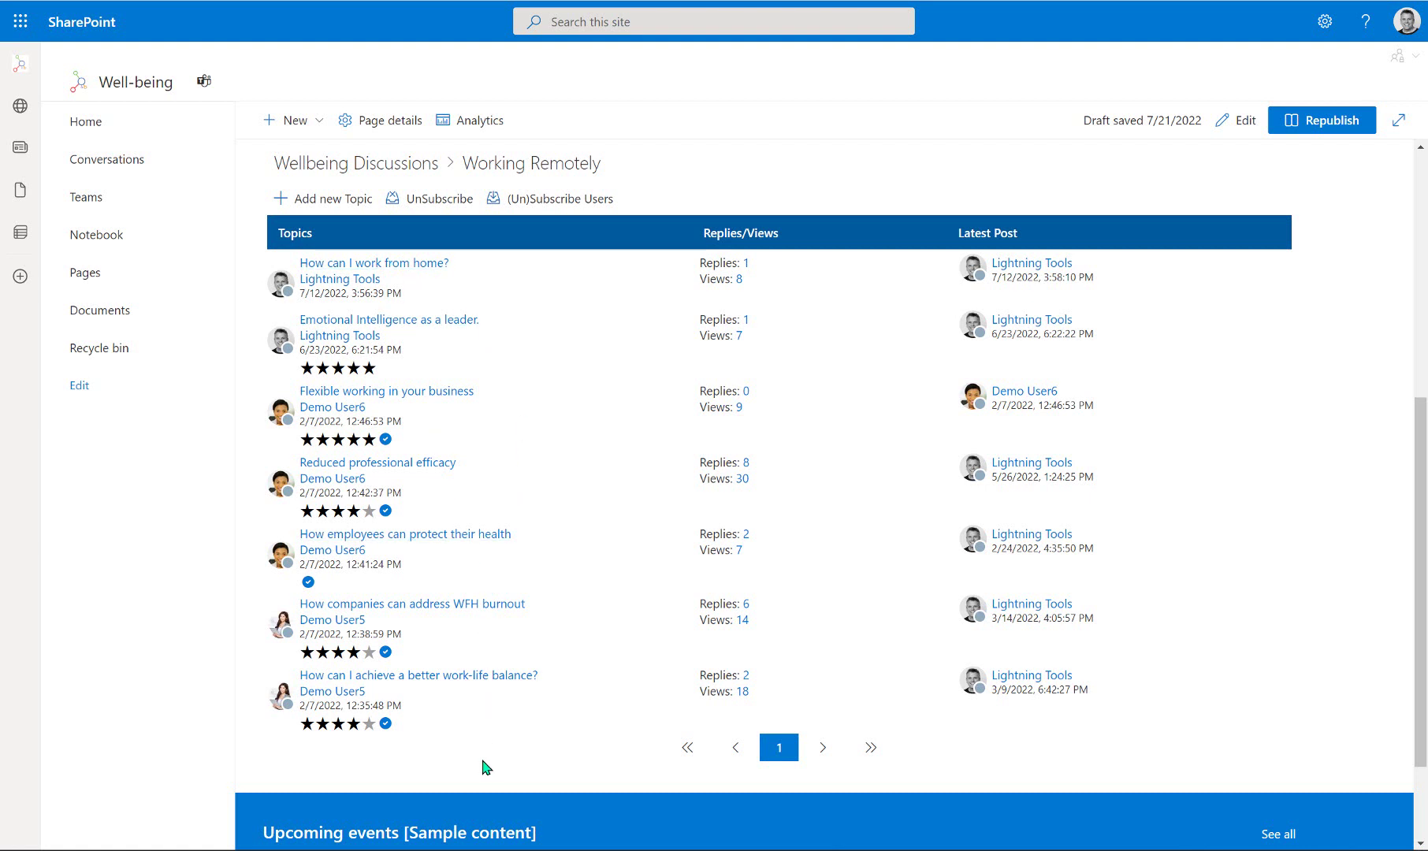
Read the topic "How can I work from home?" with its reply and return to the Working Remotely topic list.
left_click(383, 270)
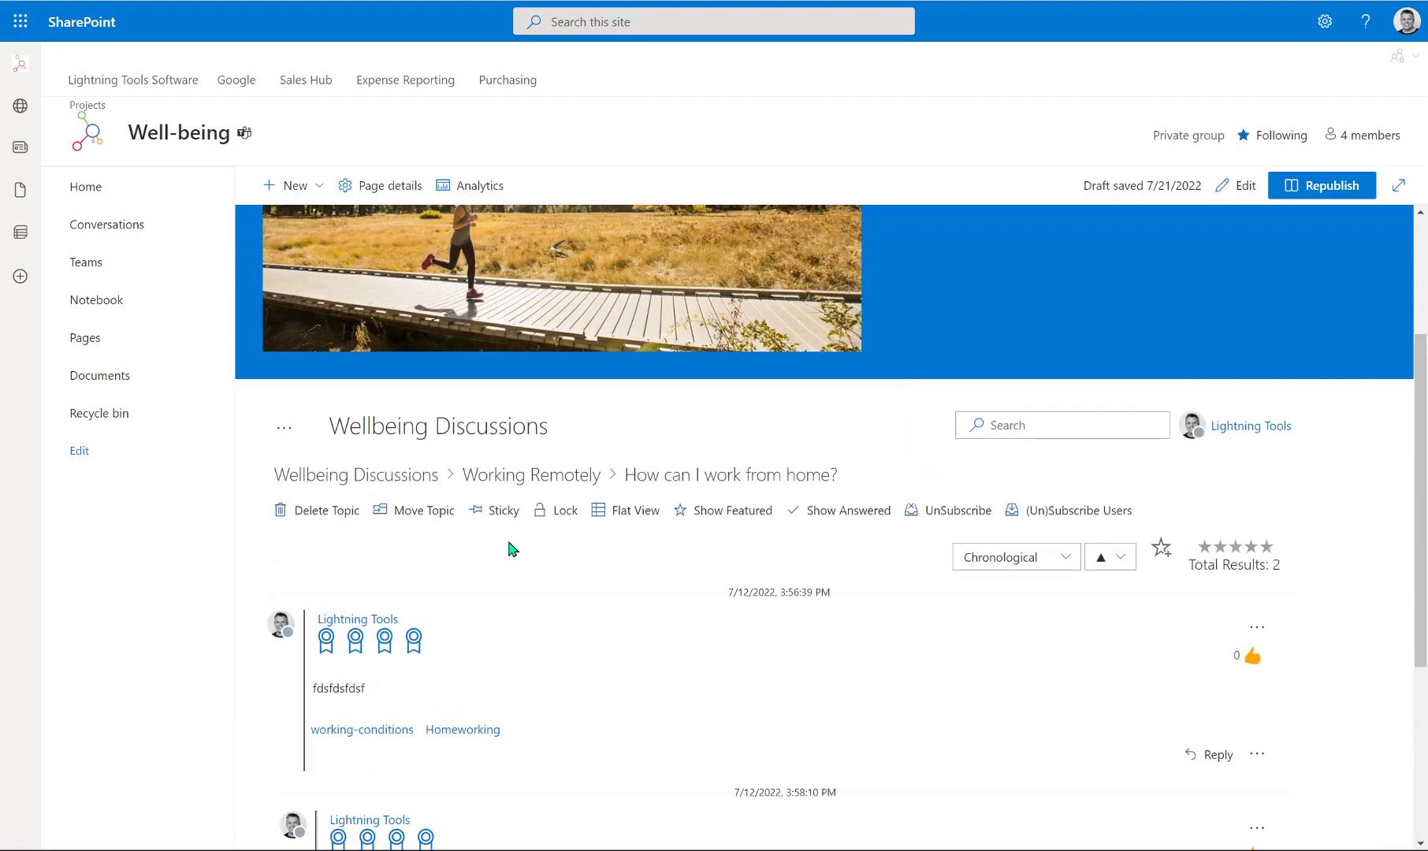
scroll(543, 693, "down", 5)
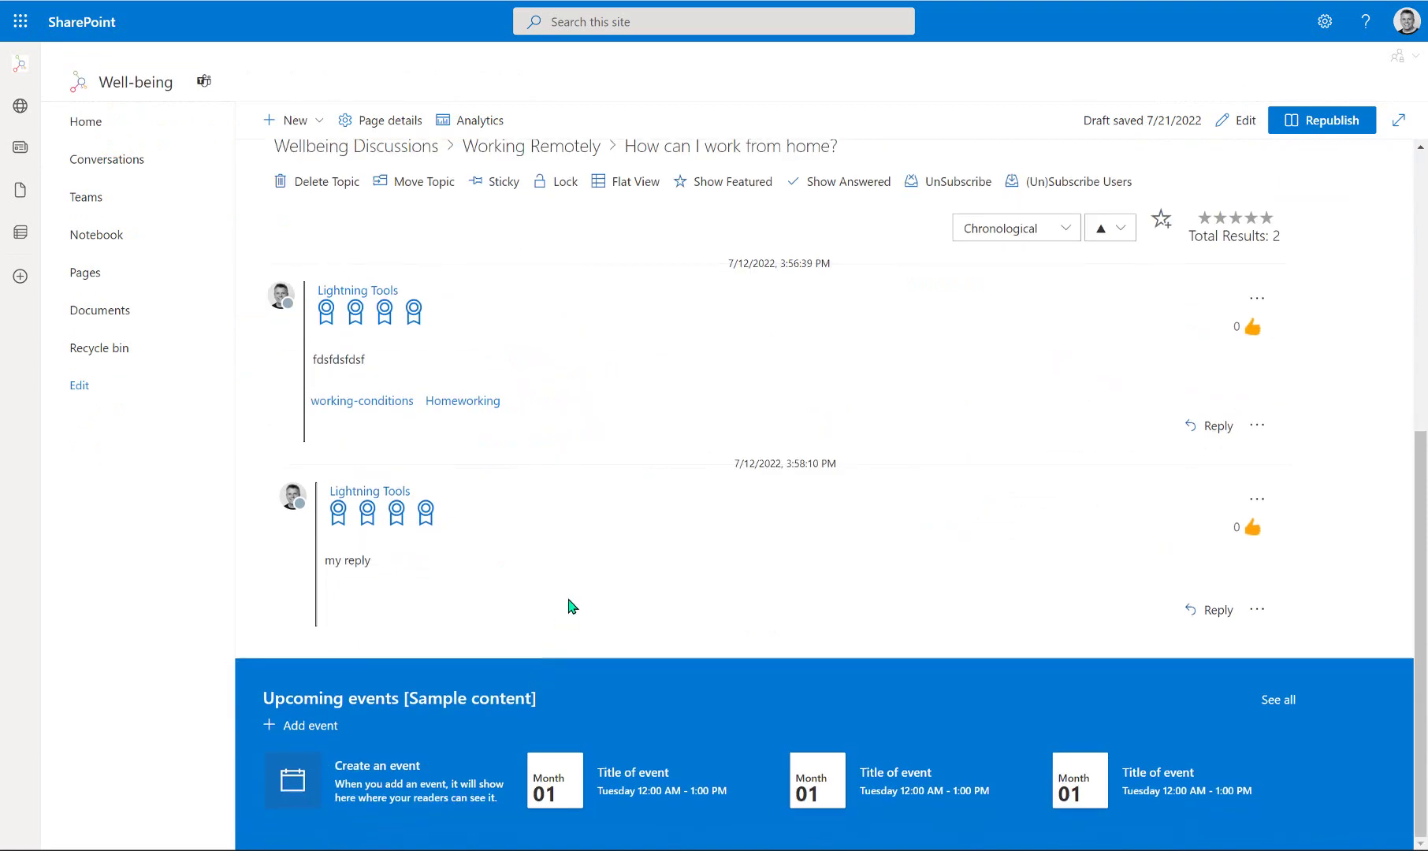
scroll(572, 606, "up", 10)
left_click(551, 579)
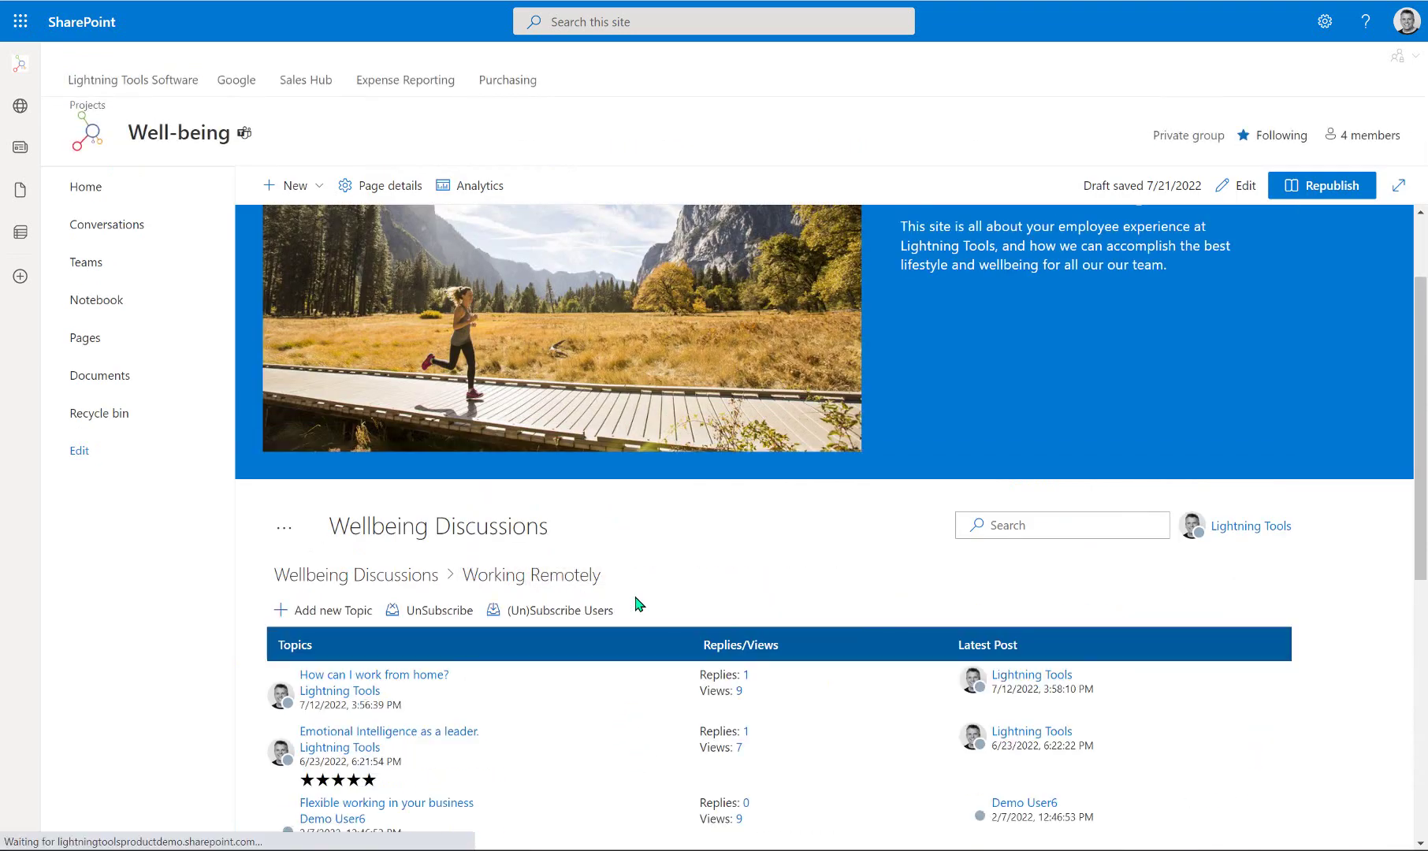
Read the topic "Emotional Intelligence as a leader." with its reply and return to the Working Remotely topic list.
scroll(628, 615, "down", 3)
left_click(466, 473)
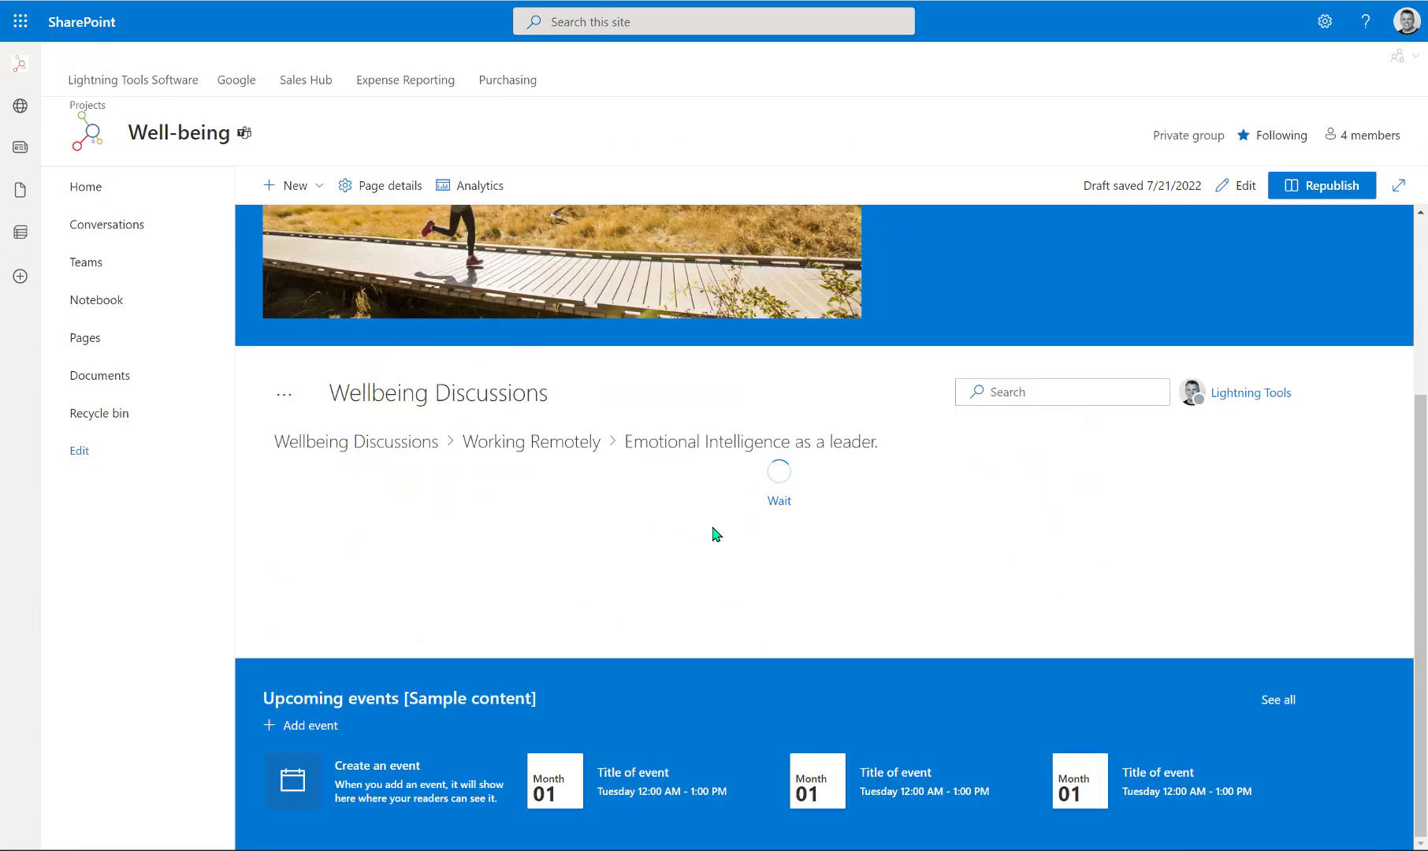
scroll(713, 532, "down", 4)
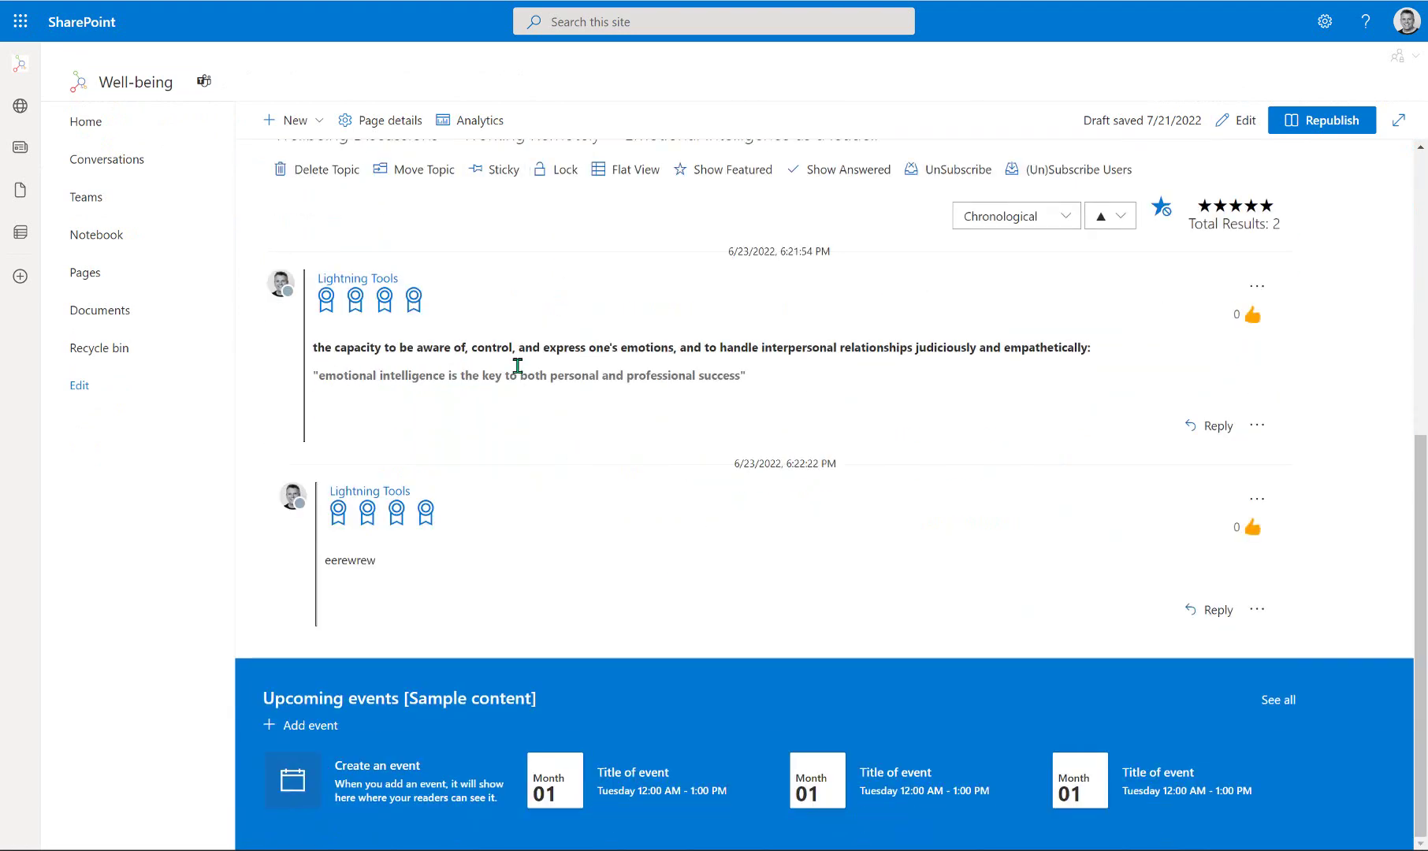
scroll(571, 514, "up", 5)
left_click(566, 389)
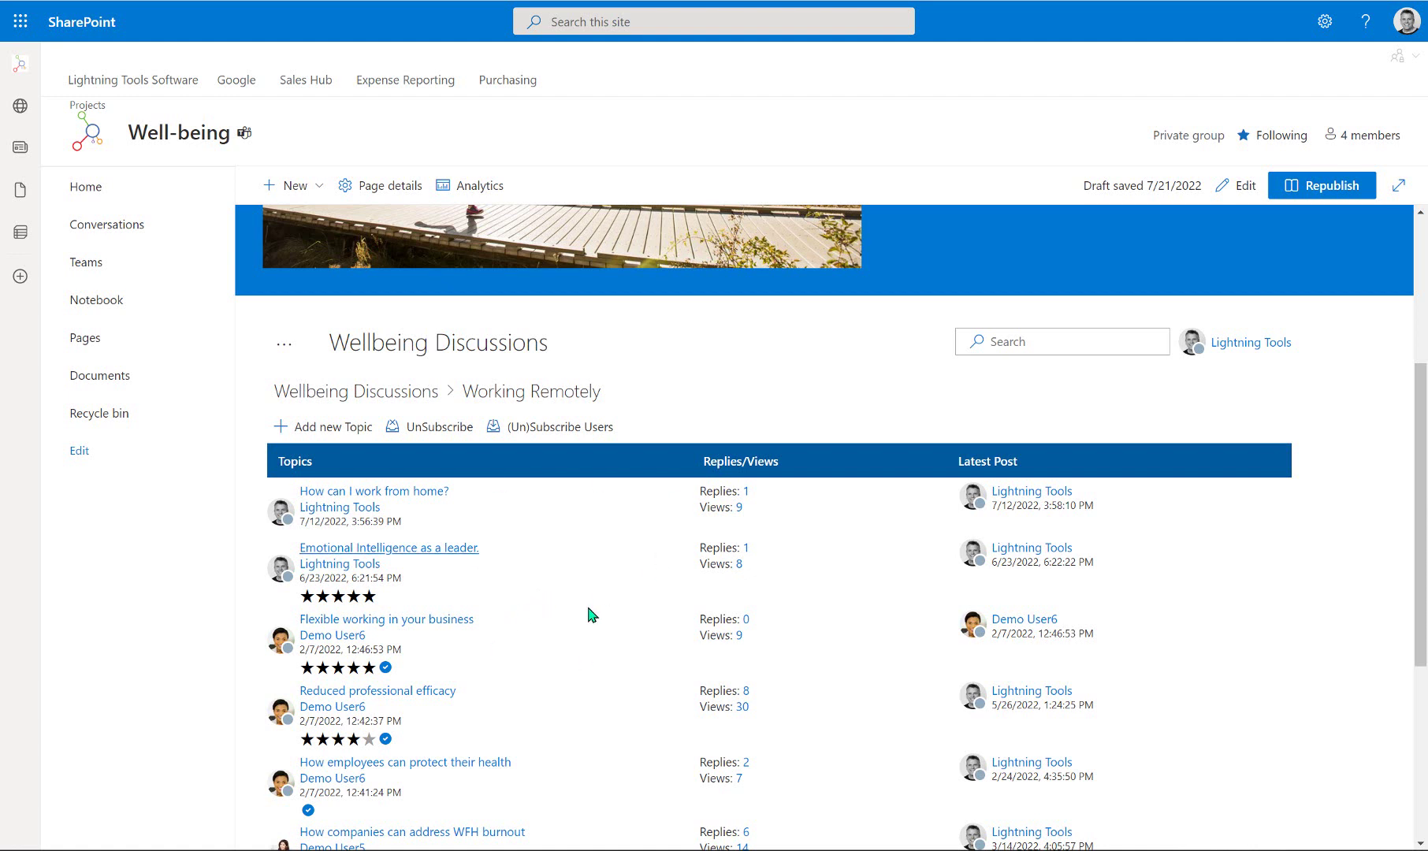
Review the Working Remotely topic list and view the profile card of the author of "How can I work from home?".
scroll(478, 637, "down", 2)
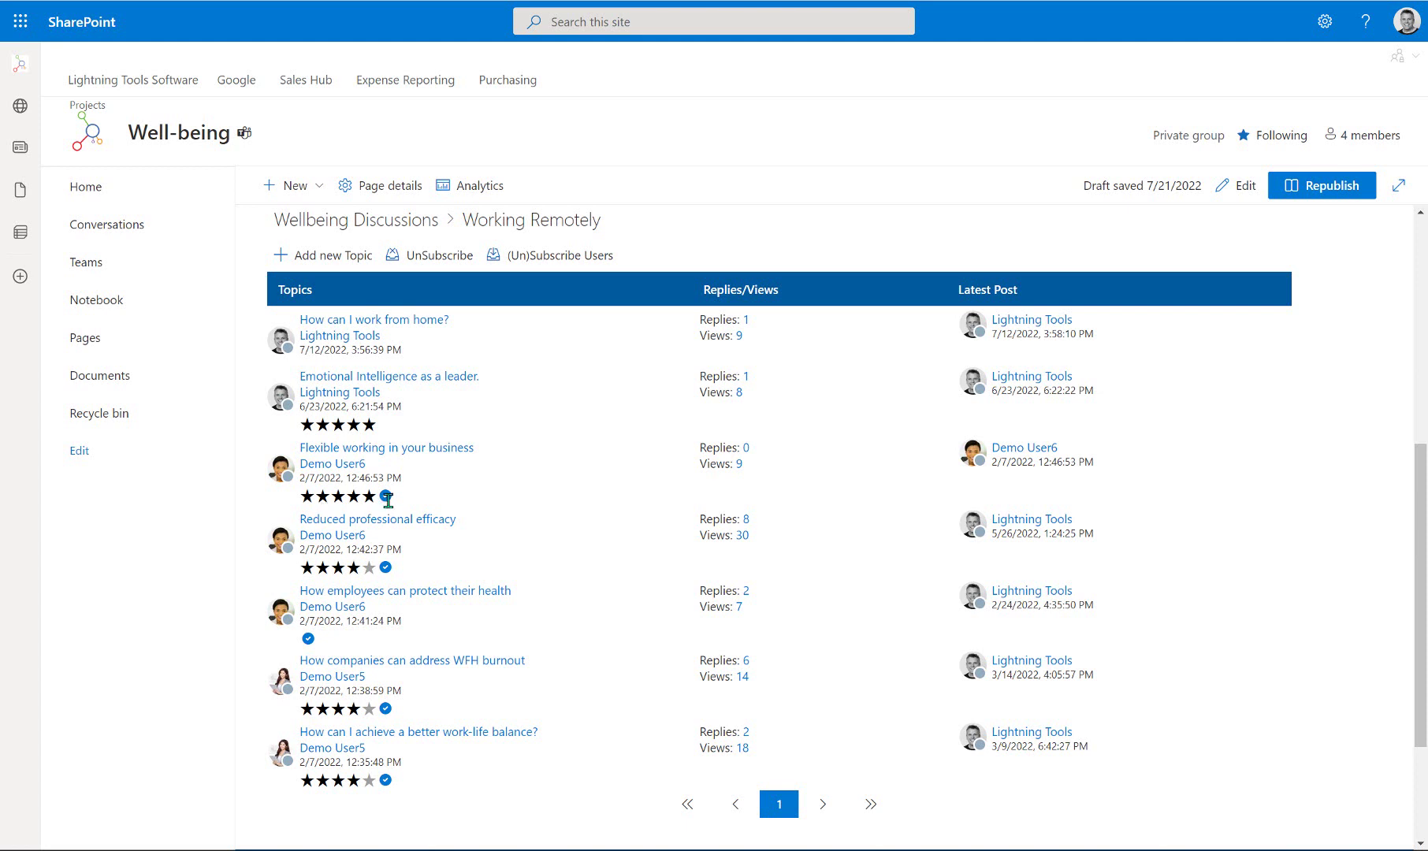
mouse_move(386, 495)
mouse_move(275, 348)
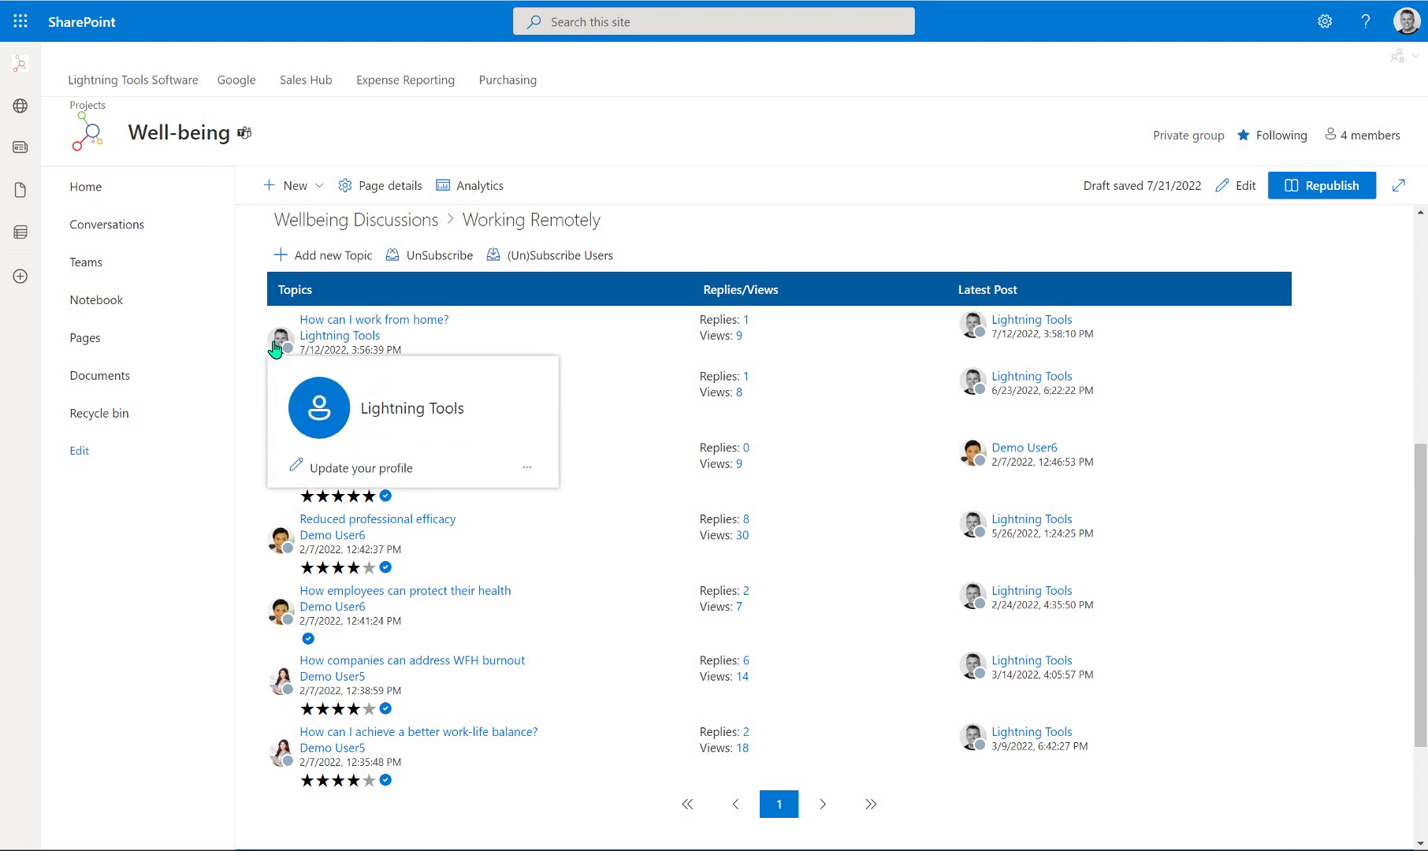
mouse_move(425, 410)
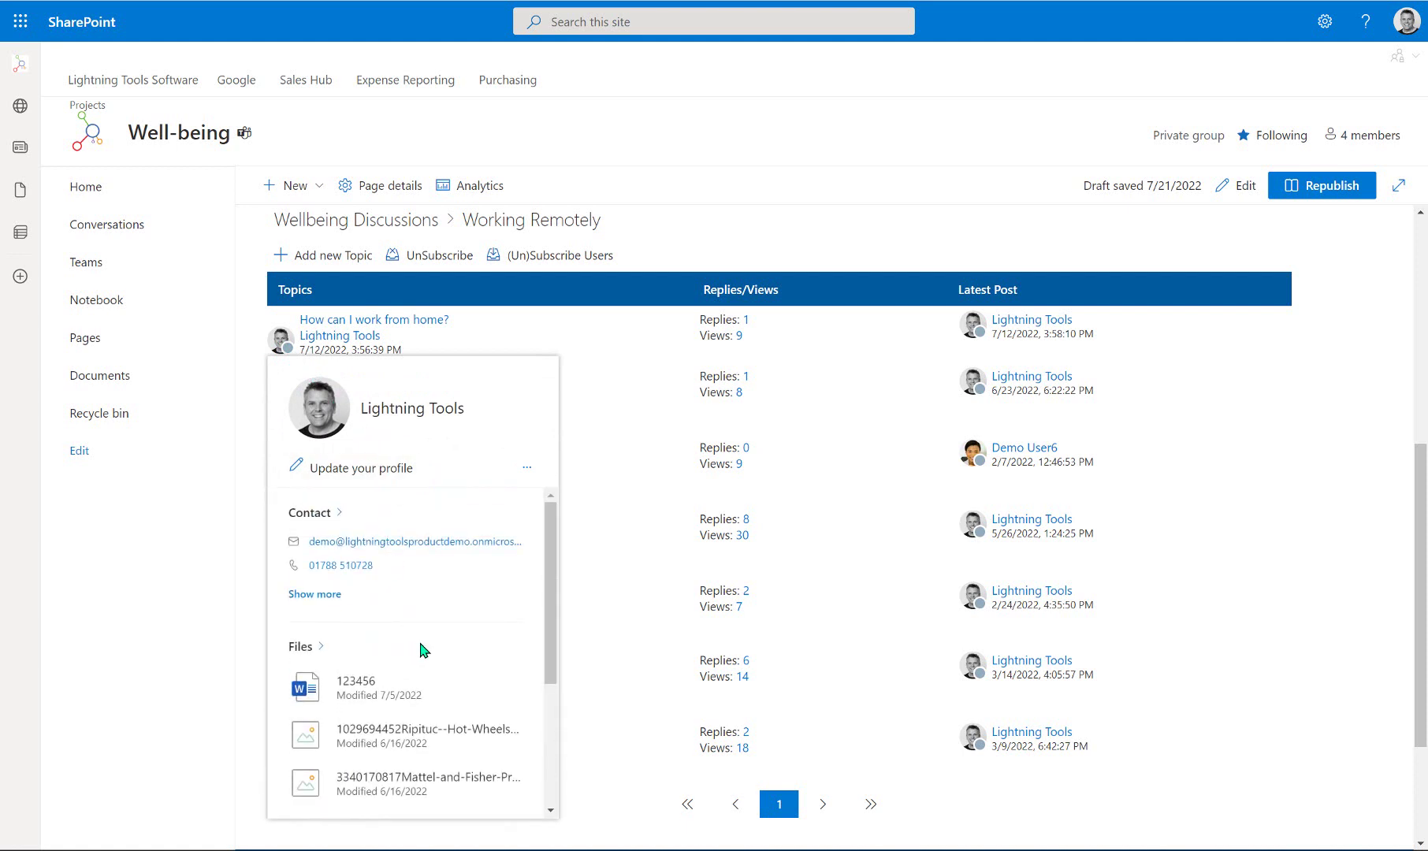
scroll(416, 647, "down", 3)
scroll(398, 544, "up", 5)
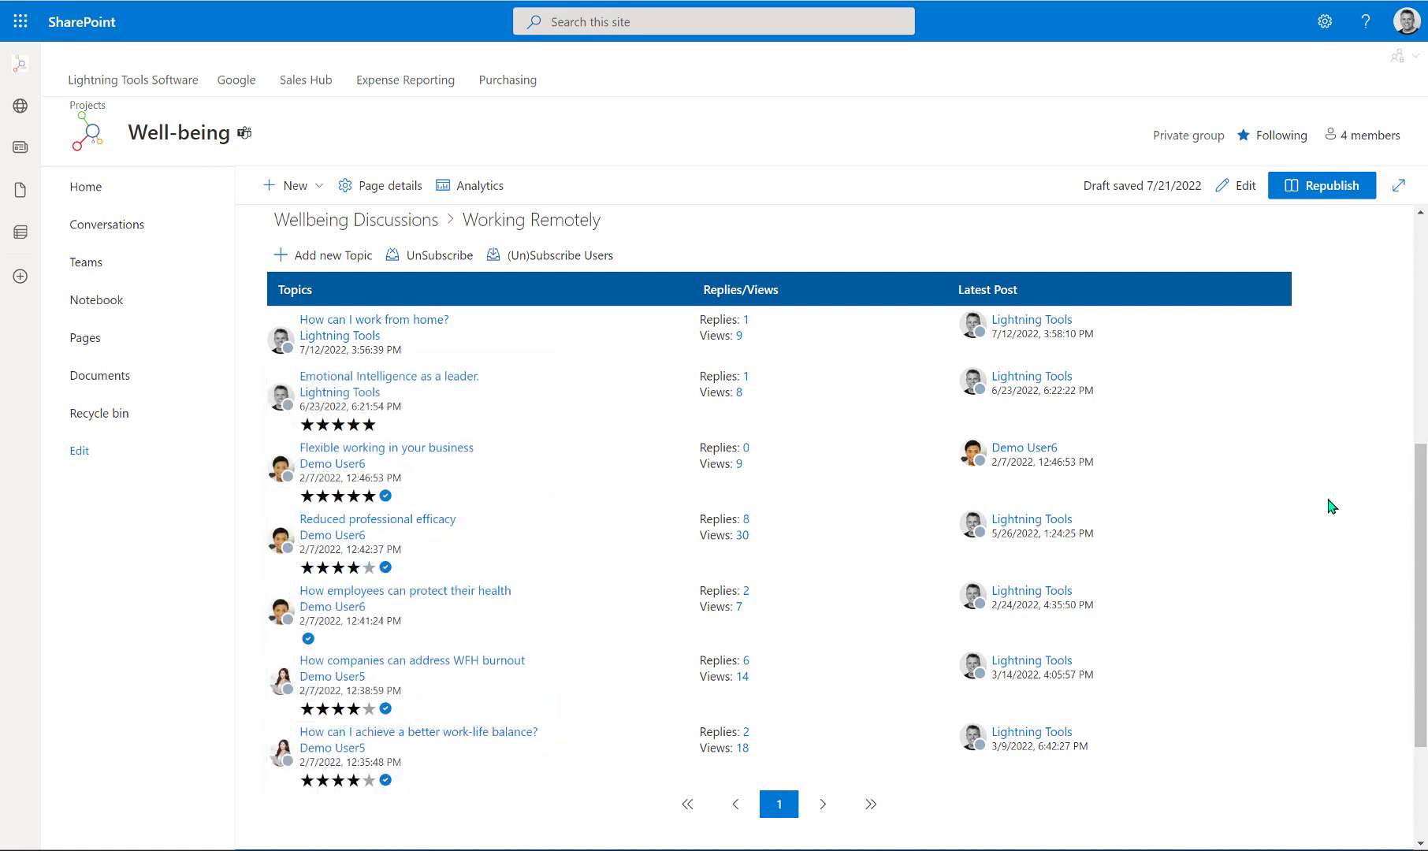
Return to the Wellbeing Discussions overview and look through its forum categories.
left_click(387, 221)
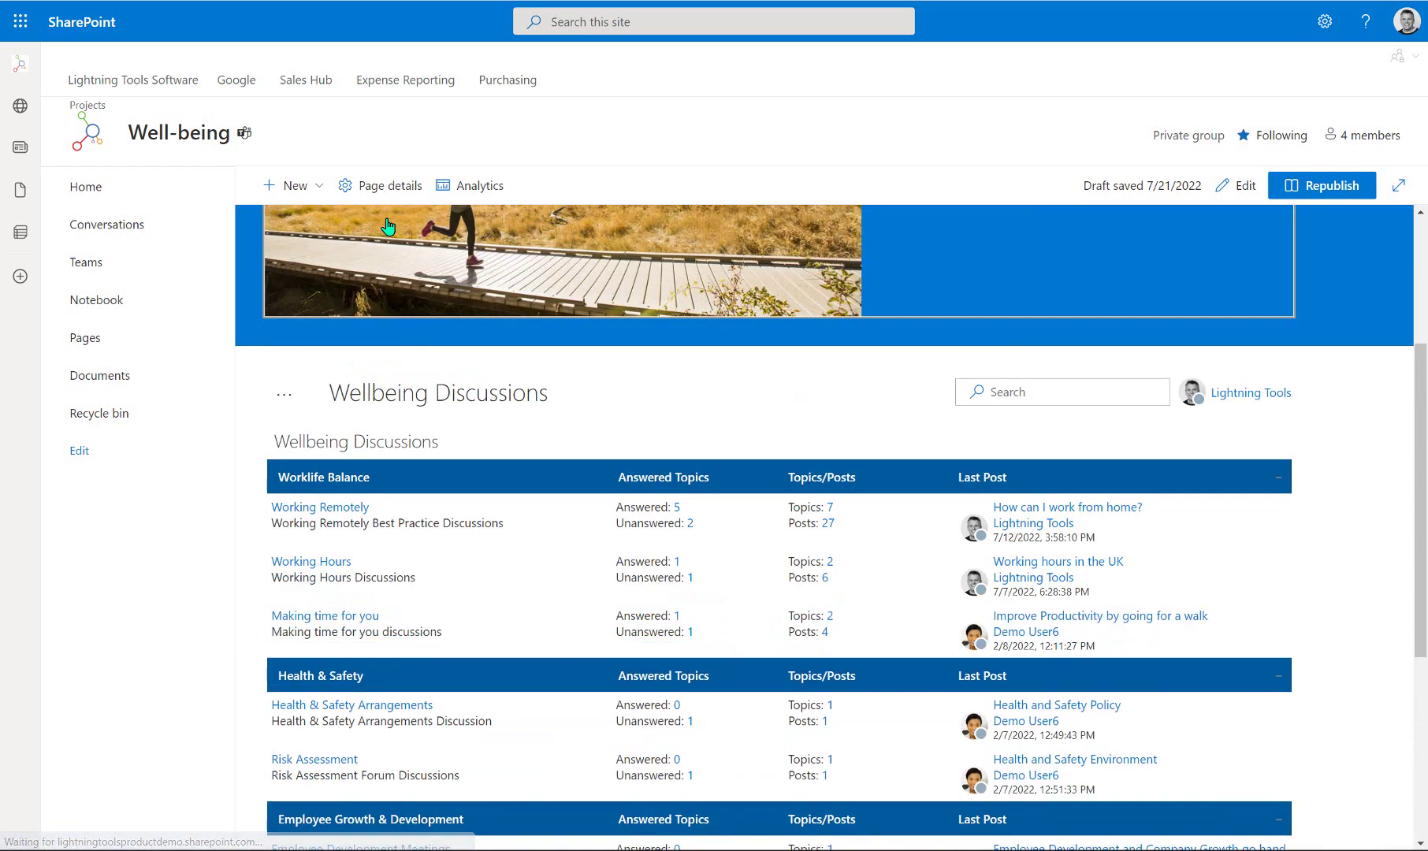
left_click(356, 508)
left_click(394, 442)
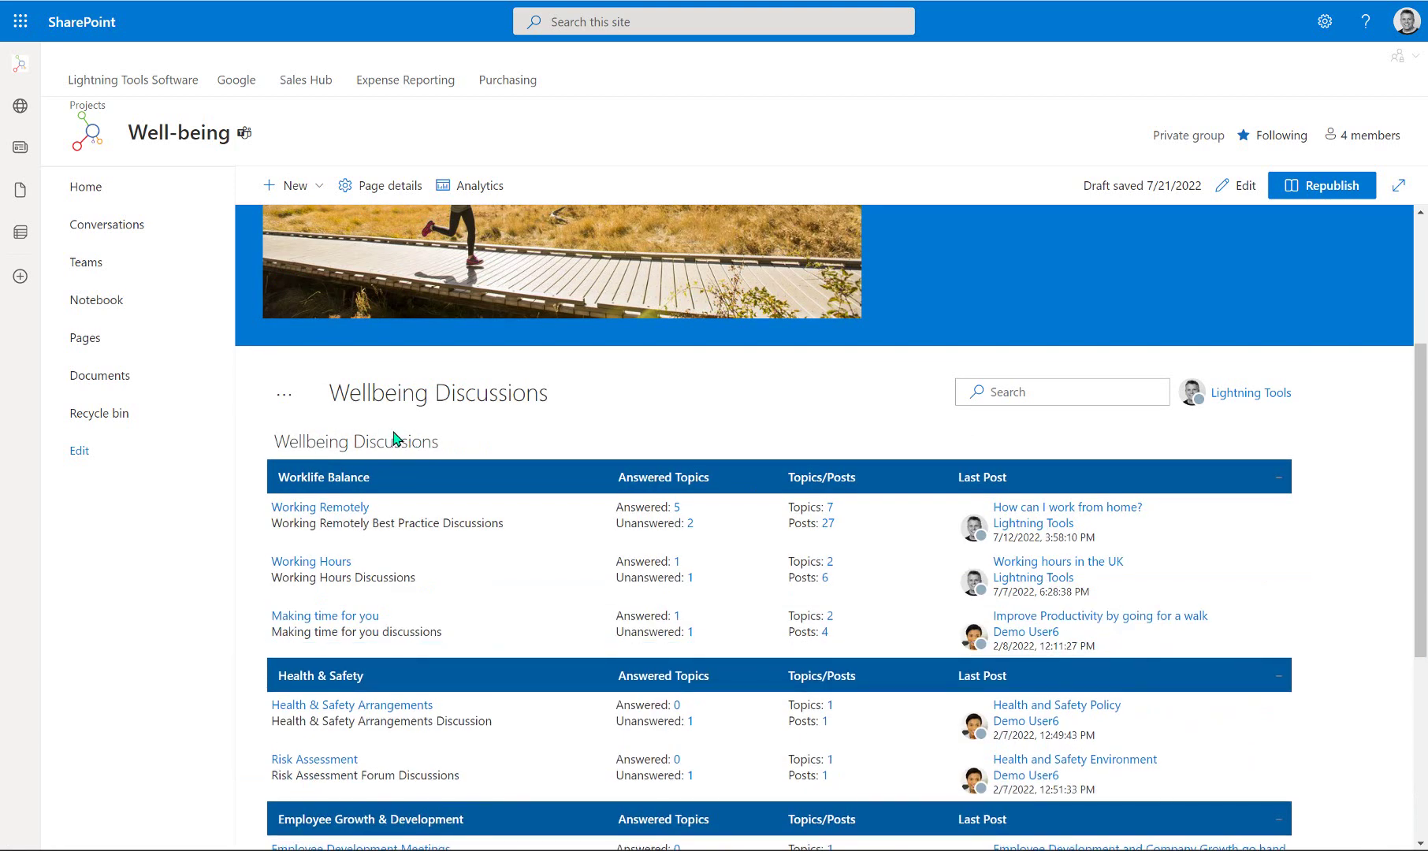
scroll(394, 438, "down", 2)
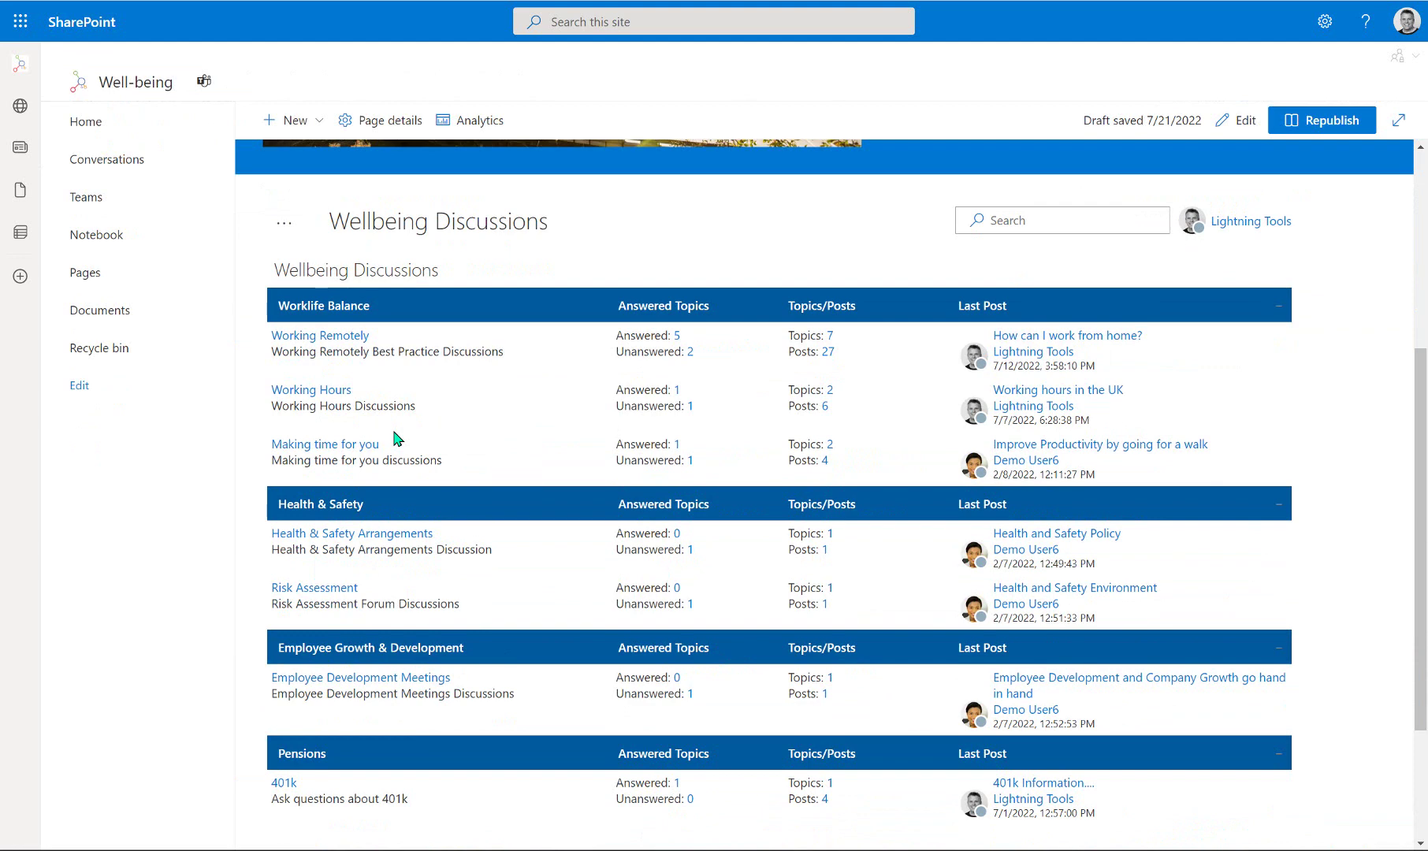
scroll(394, 439, "up", 1)
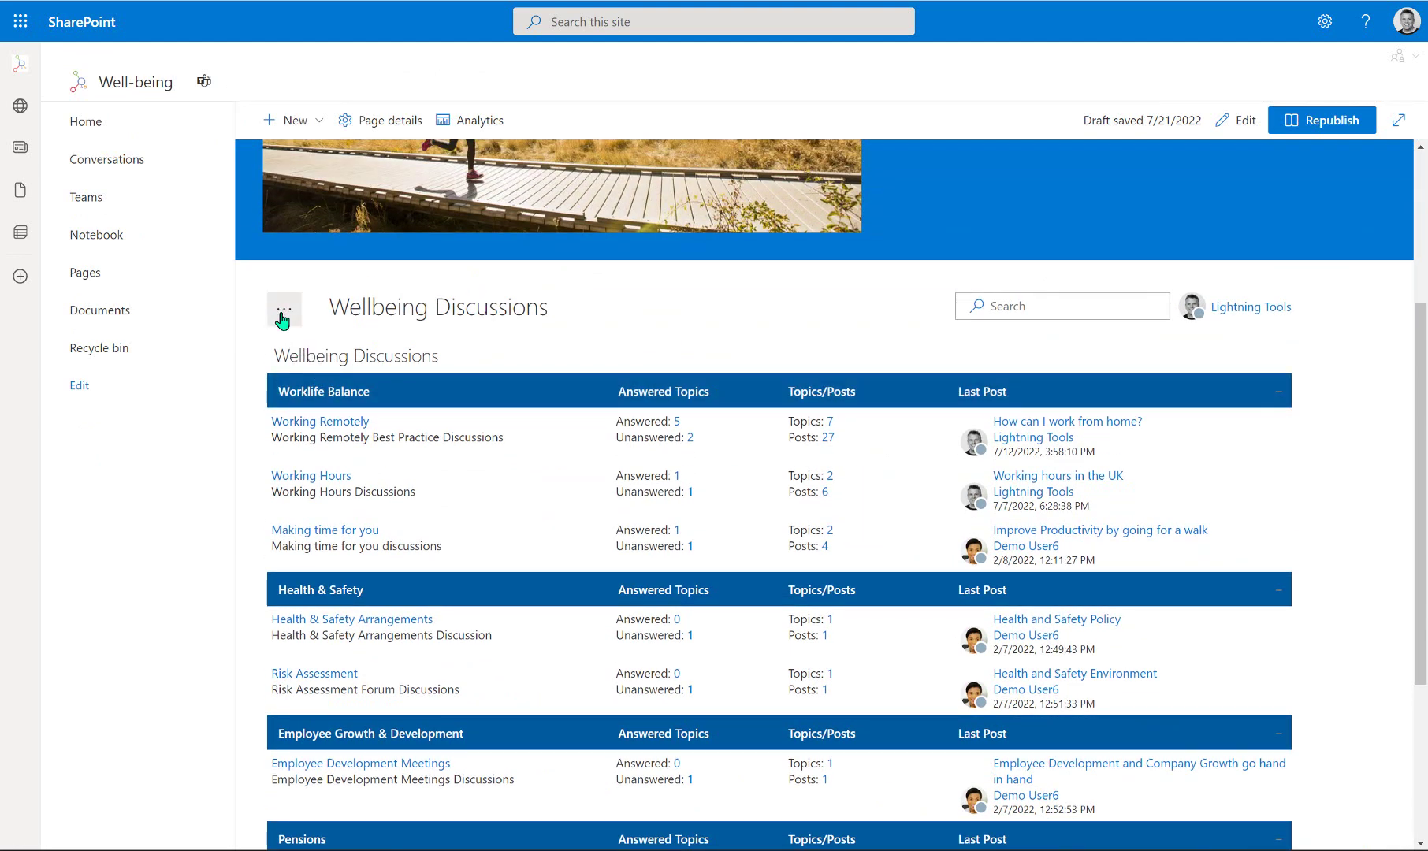
View the favorite topics of Wellbeing Discussions and return to the forum overview.
left_click(282, 320)
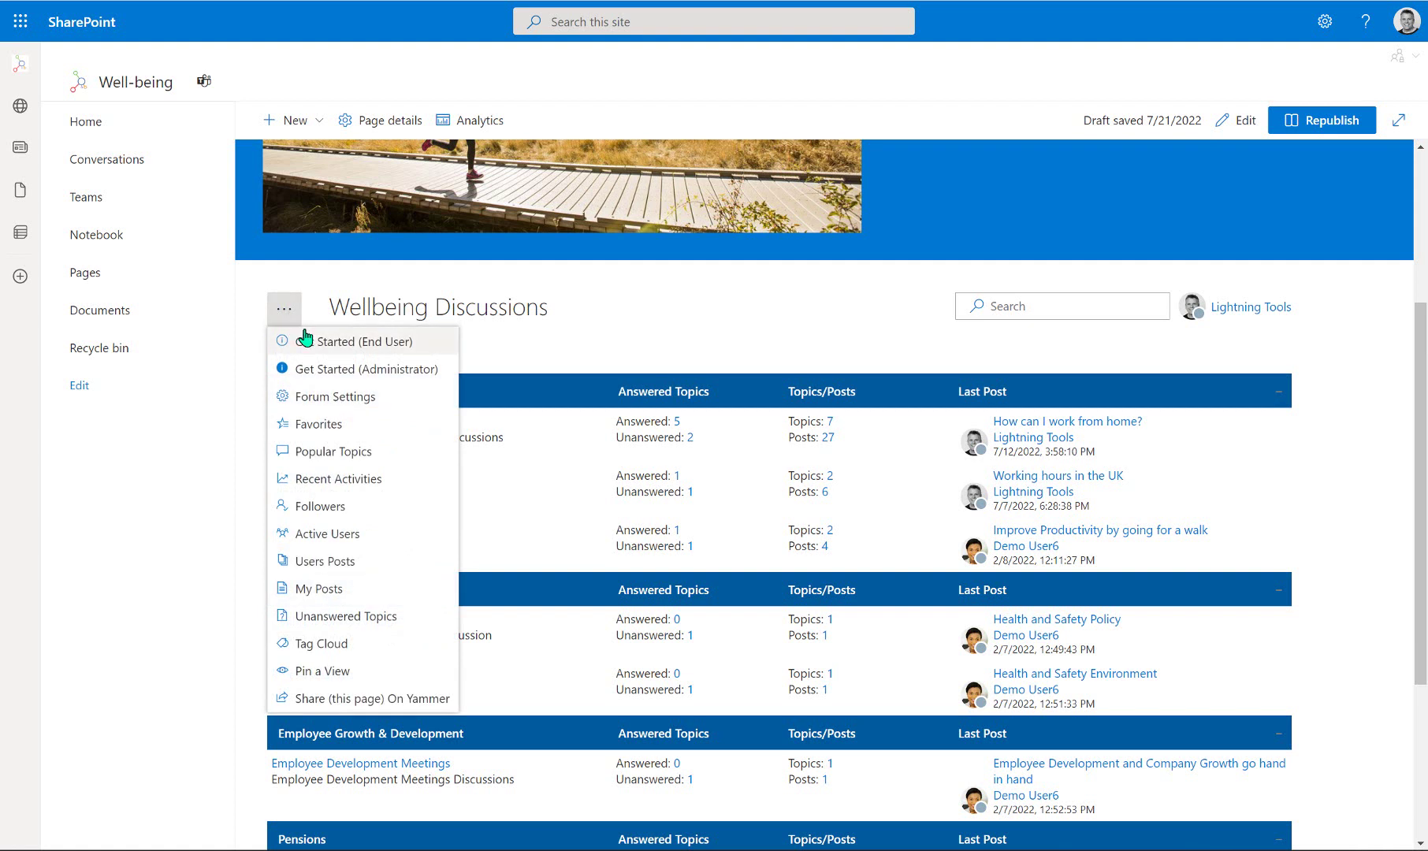
left_click(357, 427)
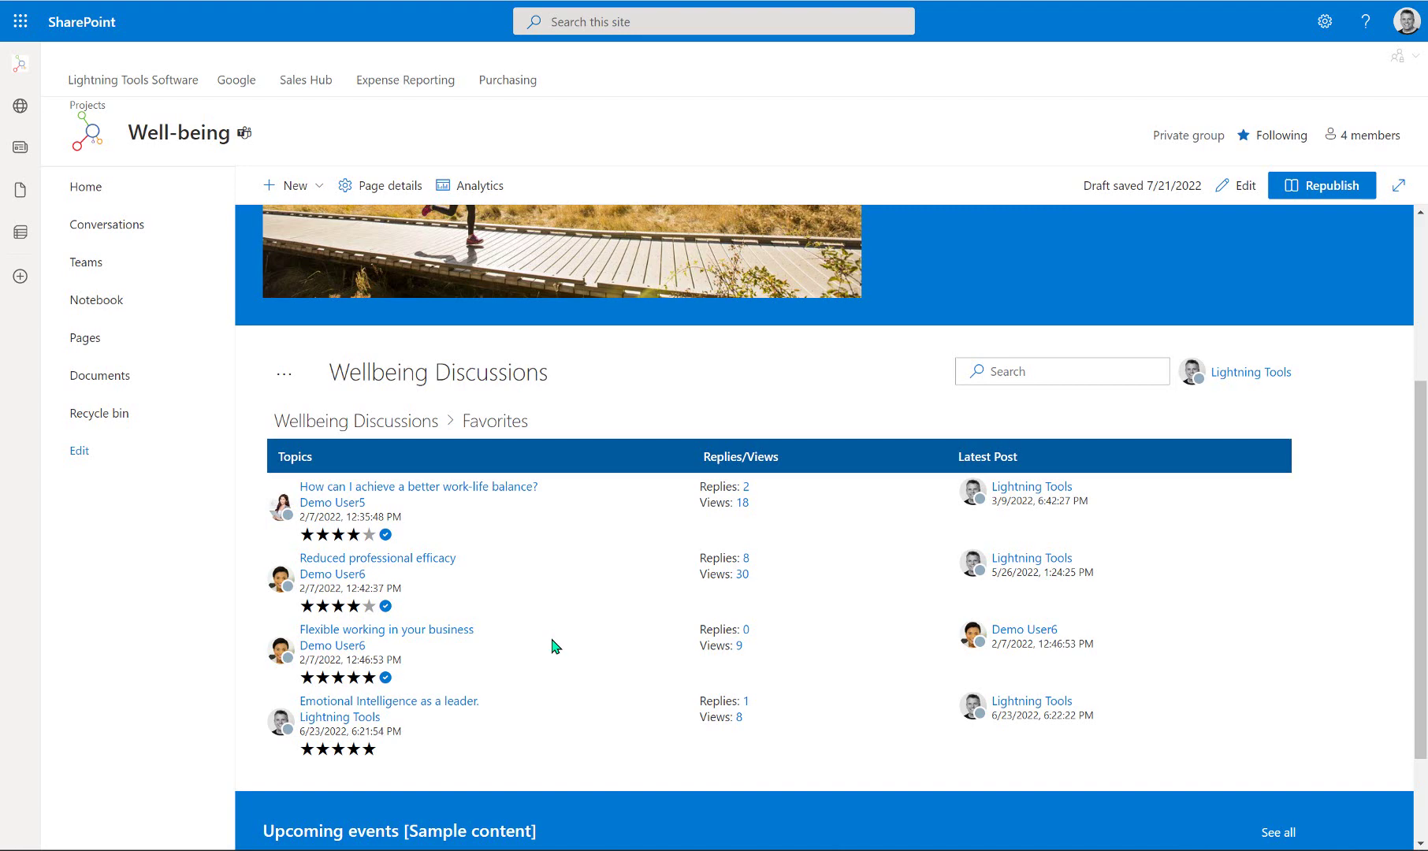
left_click(373, 423)
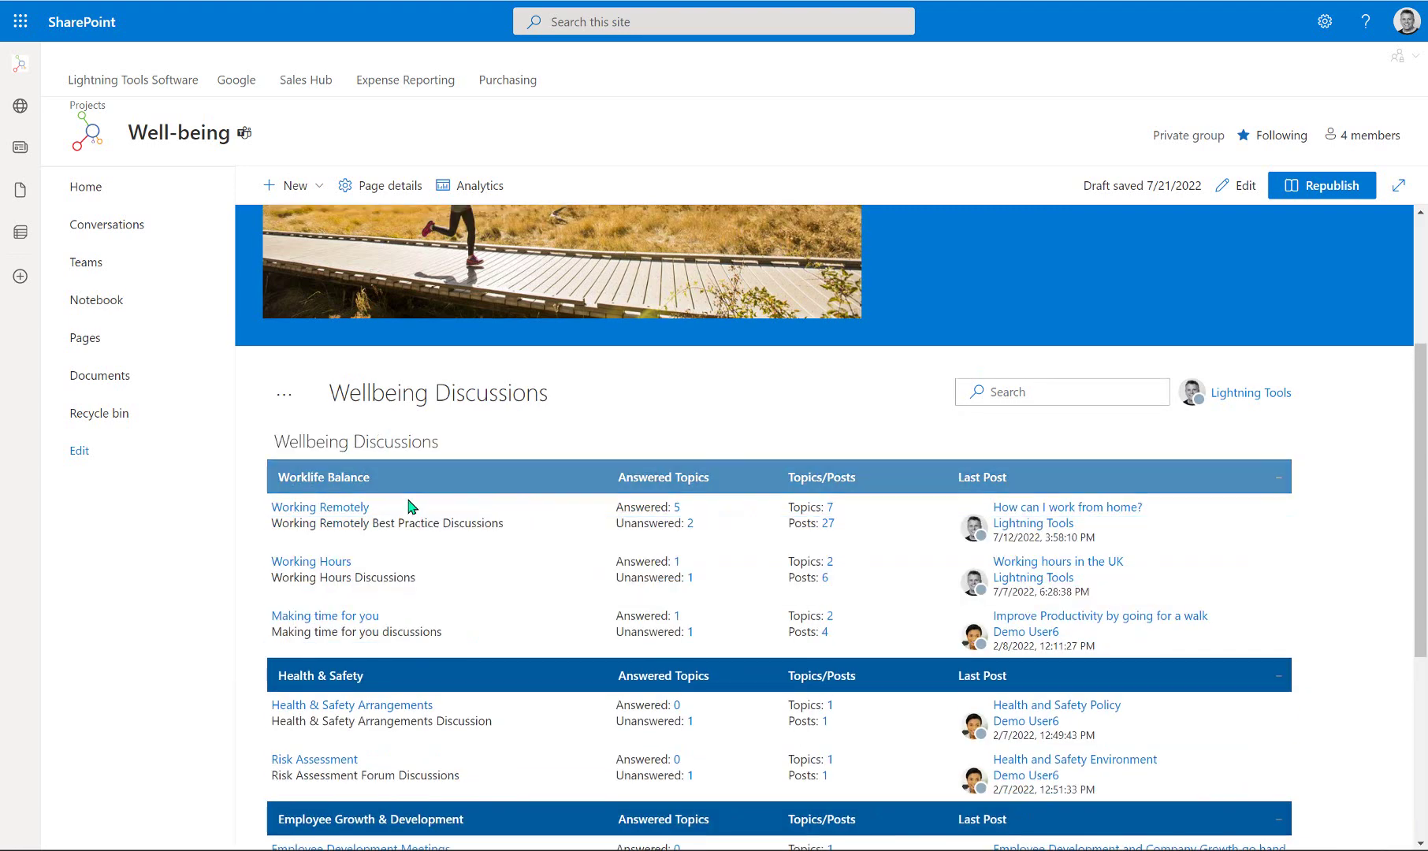
Open the topic "Reduced professional efficacy" in the Working Remotely forum and go from it to the Favorites view.
left_click(360, 507)
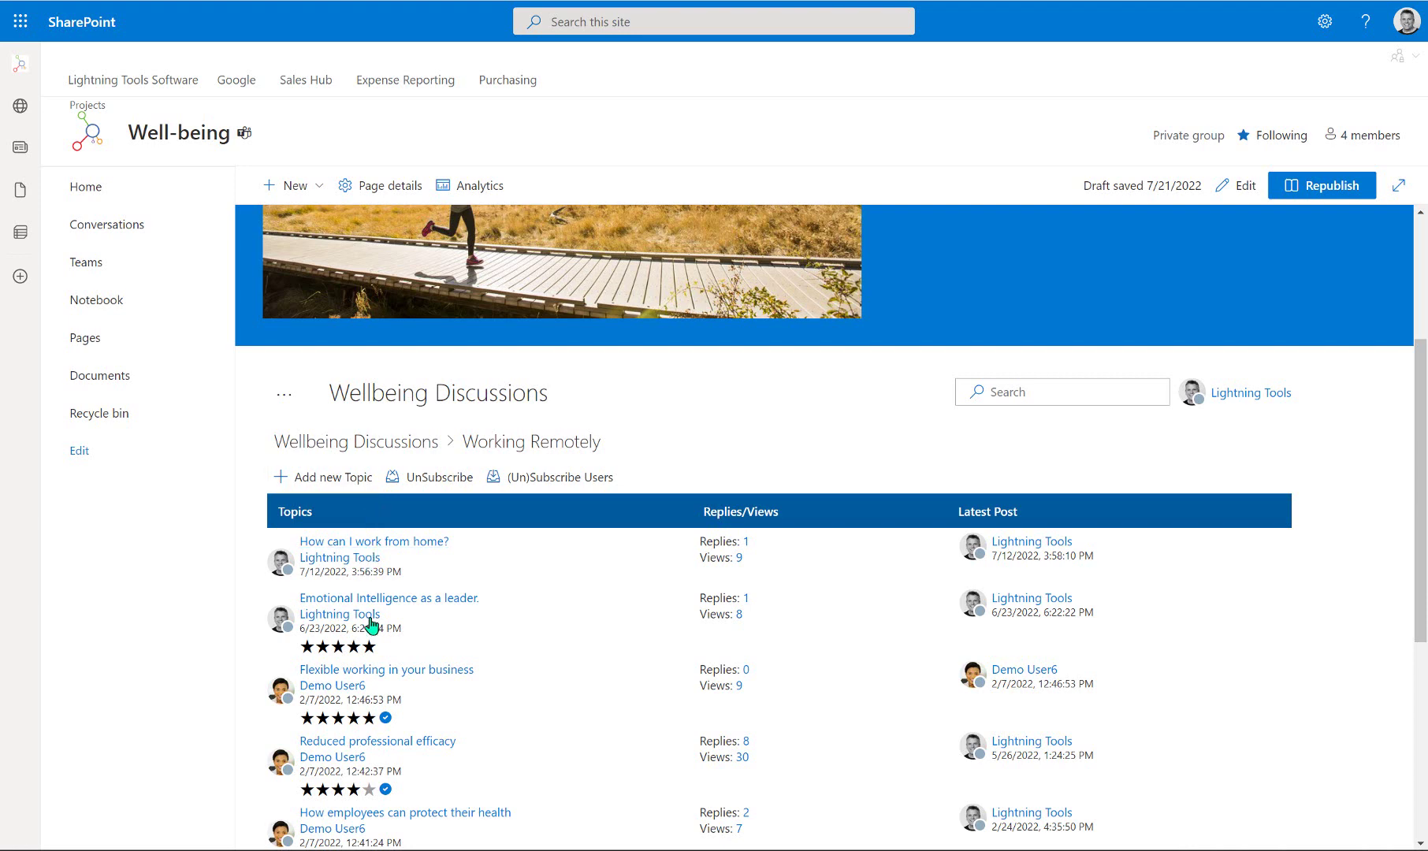
left_click(358, 742)
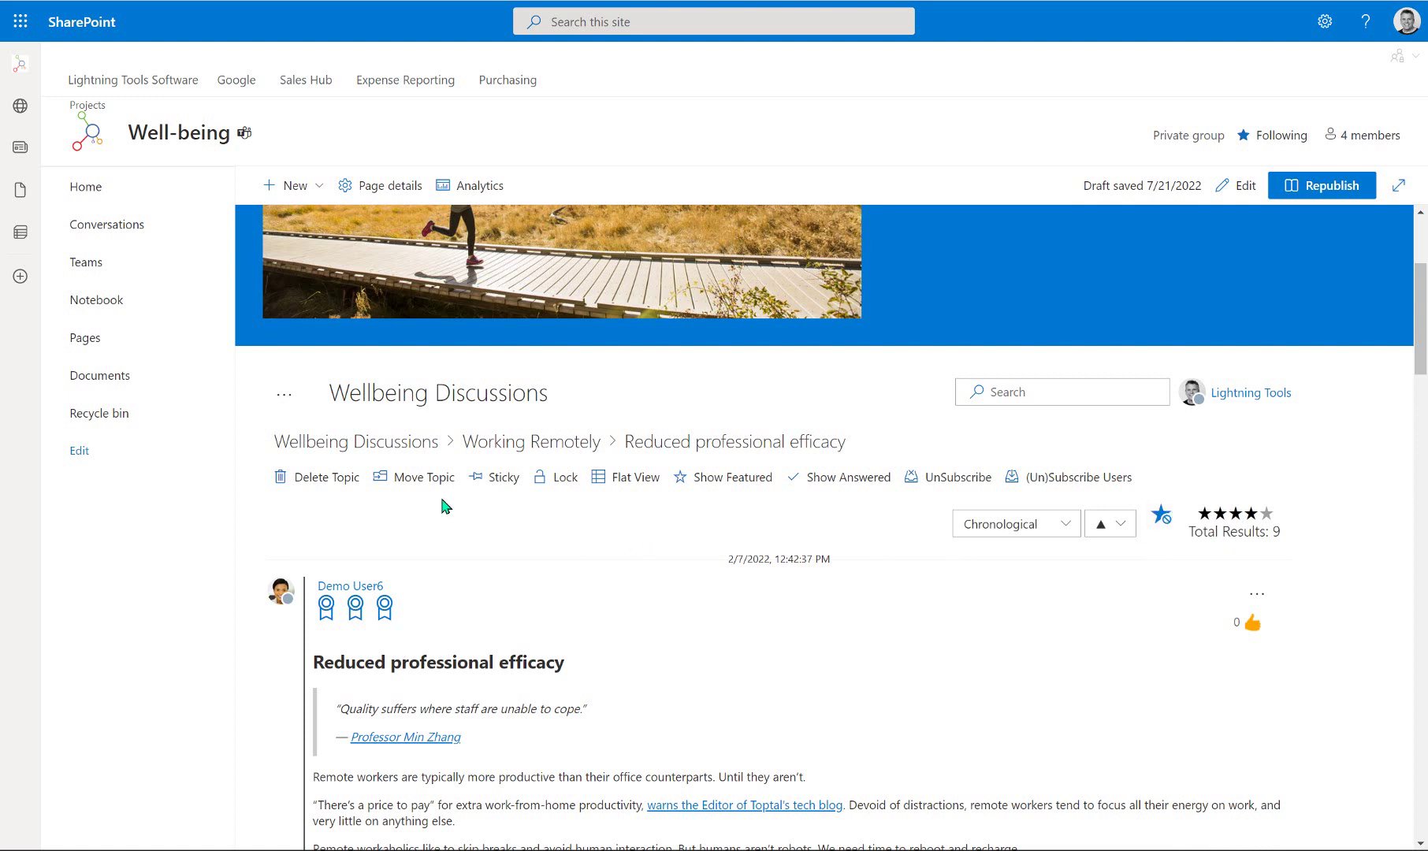
left_click(285, 394)
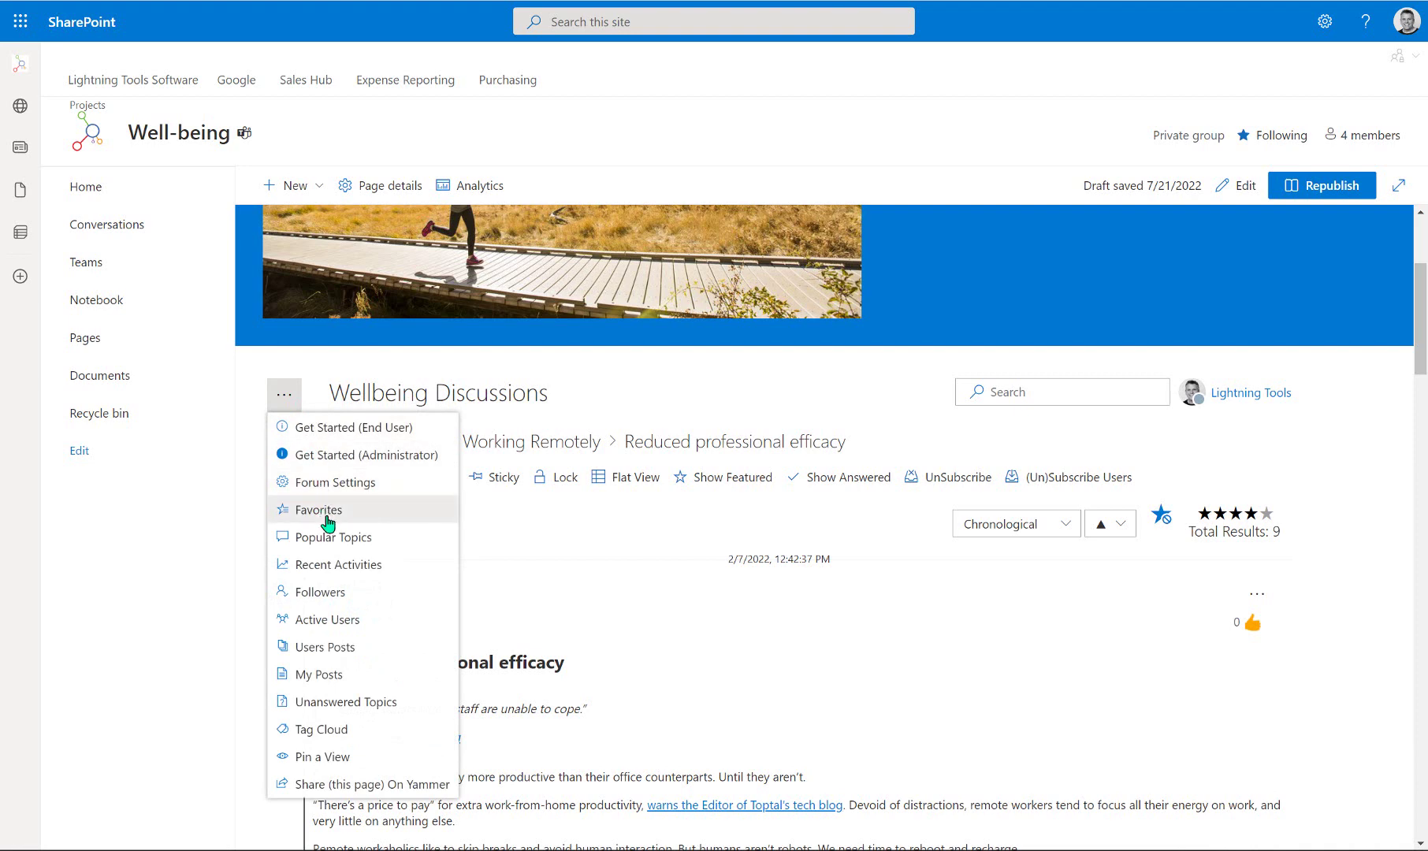
left_click(318, 511)
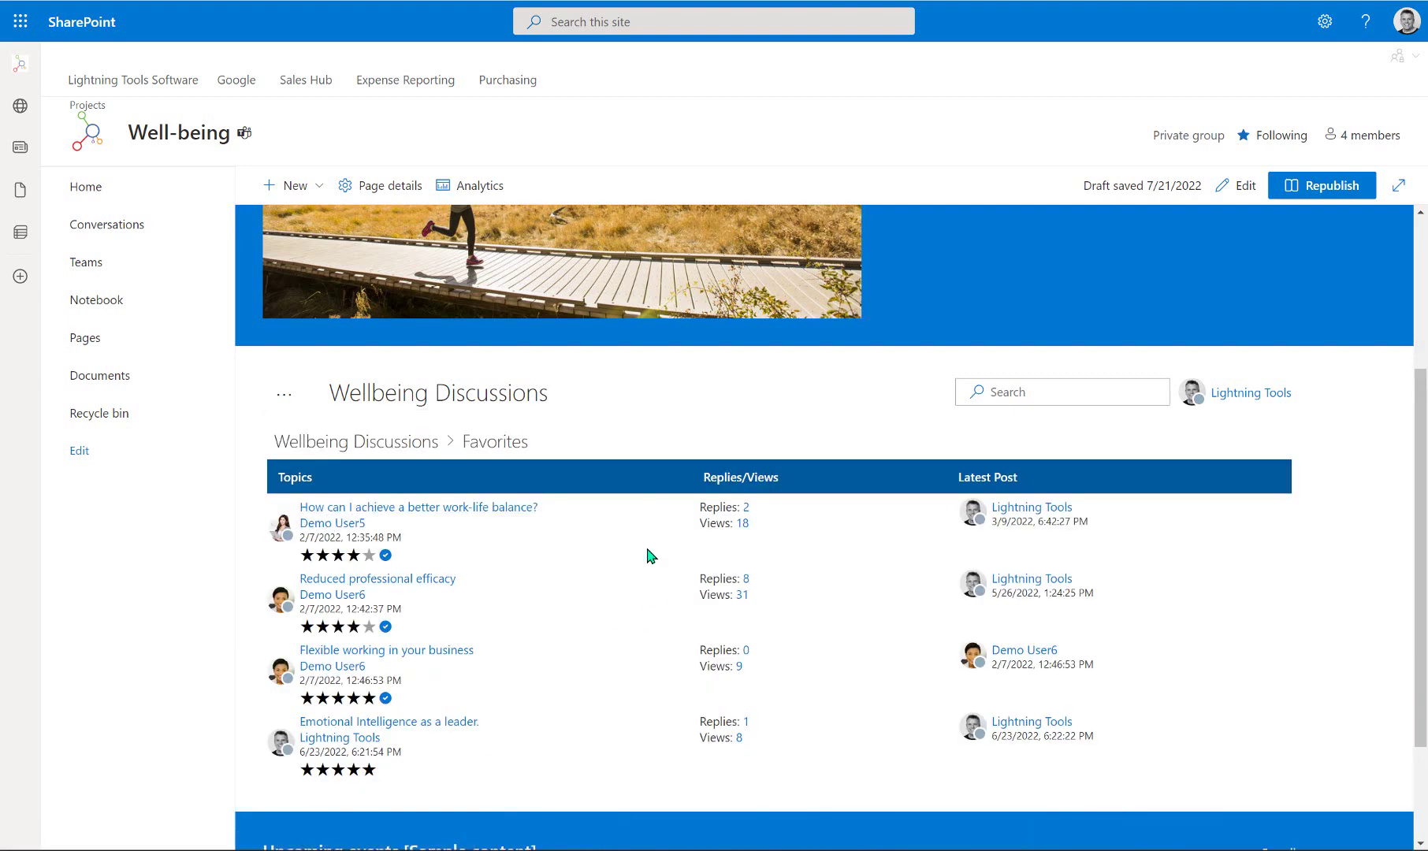
Show the Popular Topics view of Wellbeing Discussions and examine its topics with their replies and views.
left_click(285, 394)
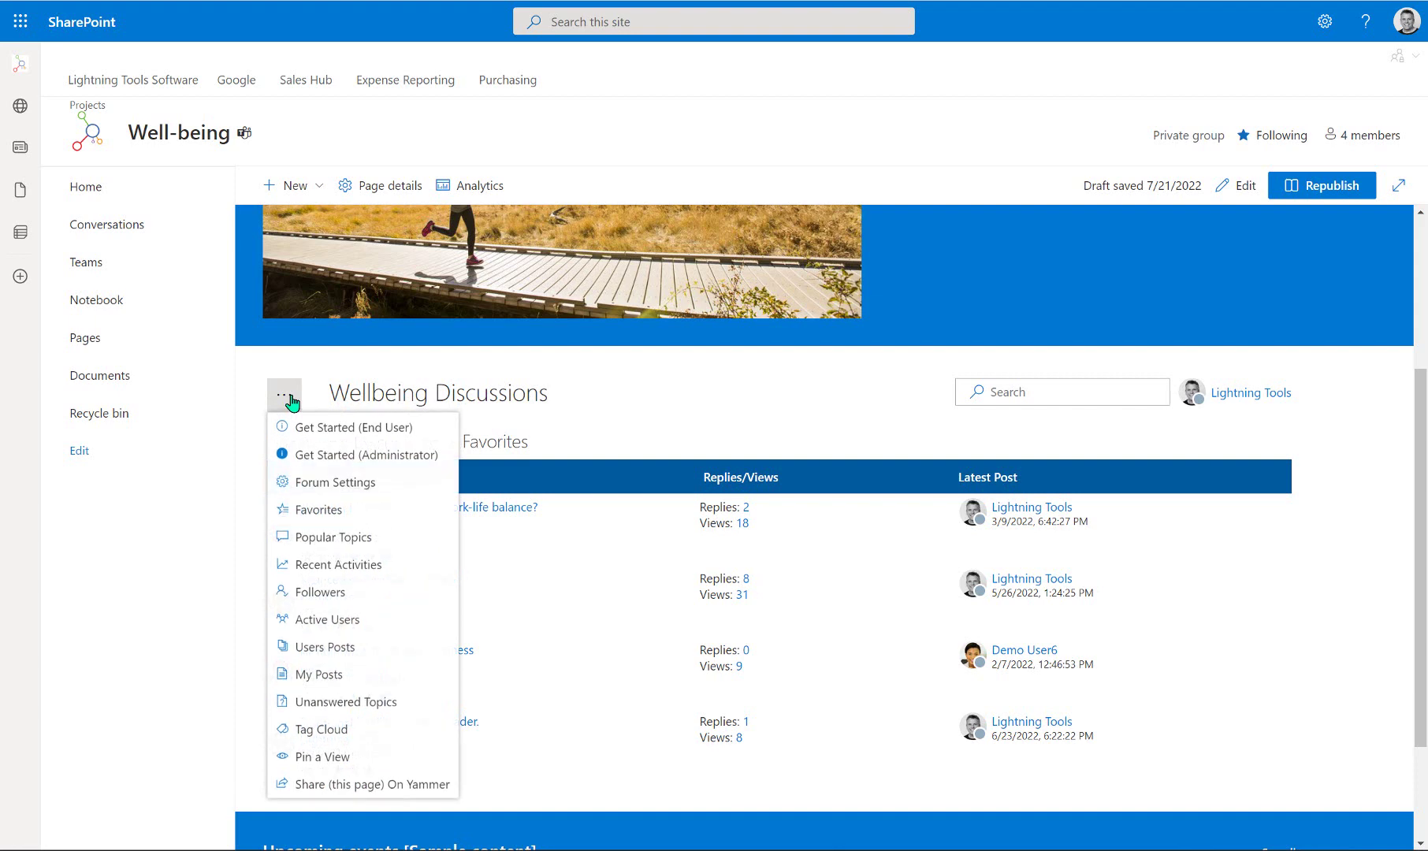
left_click(328, 539)
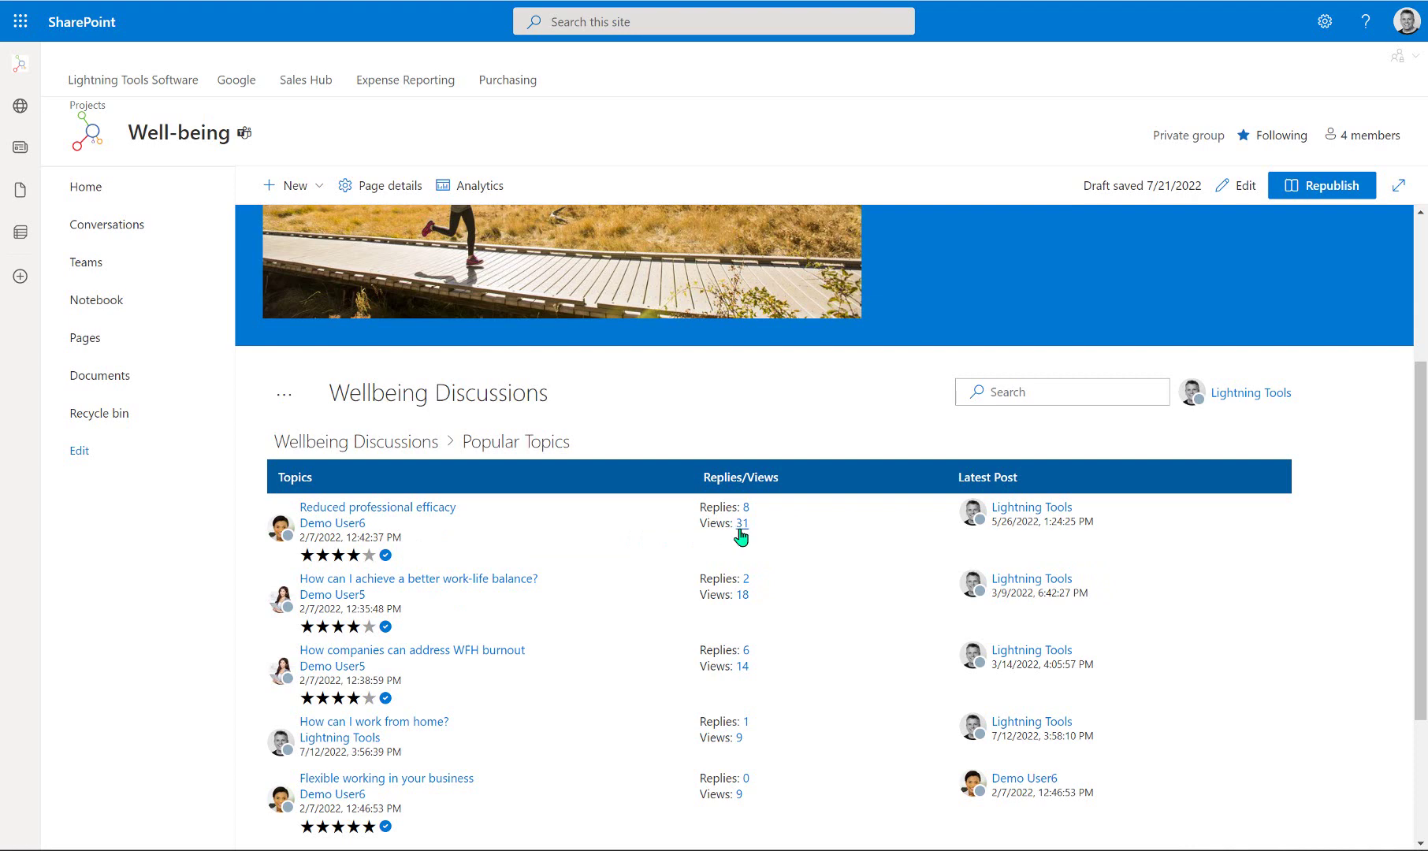
scroll(529, 535, "down", 3)
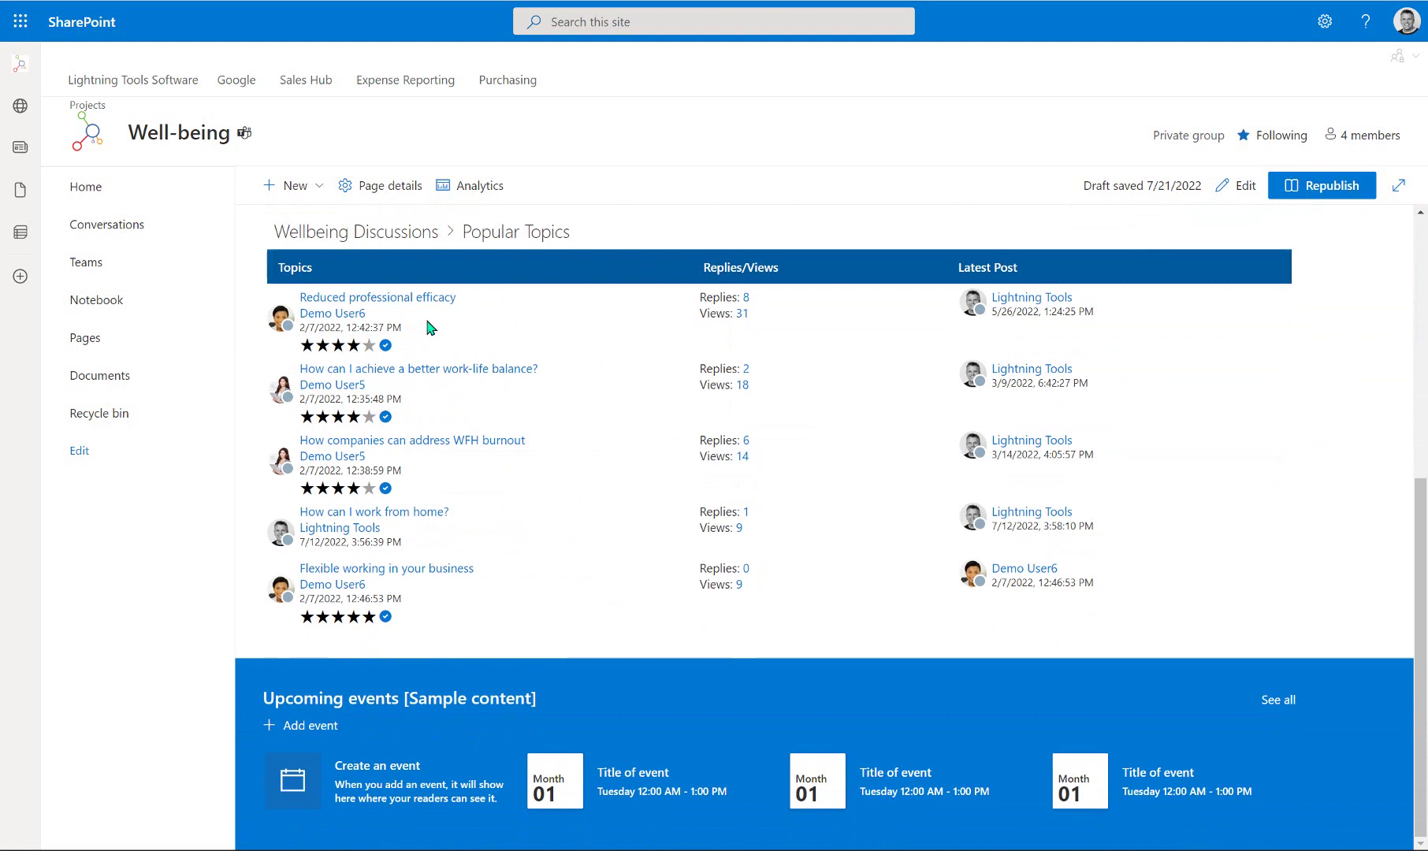
scroll(435, 583, "up", 1)
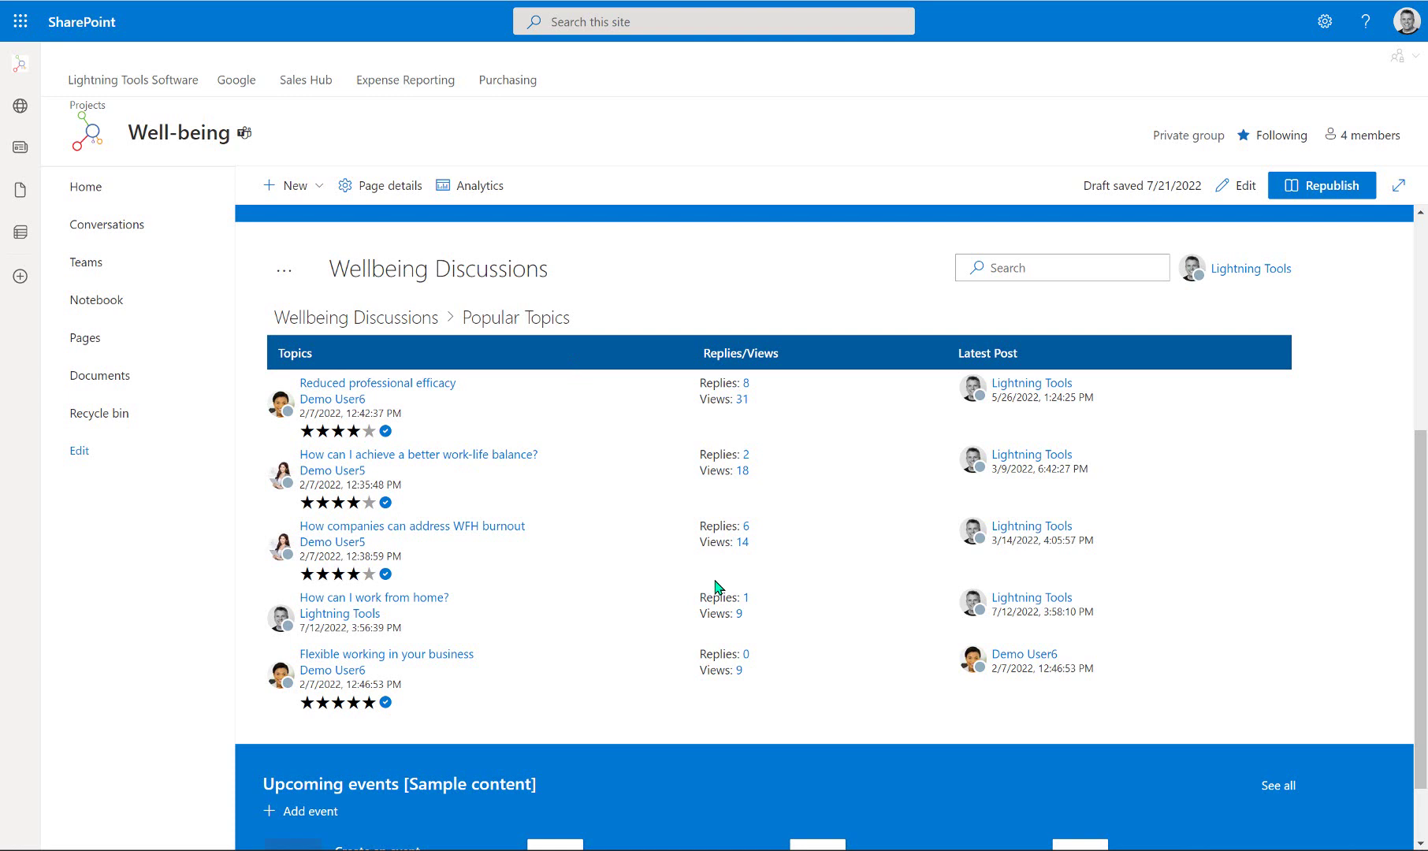
Show the Recent Activities view for Wellbeing Discussions and, in Microsoft Teams, for the CoP Discussion Board.
left_click(284, 271)
left_click(321, 442)
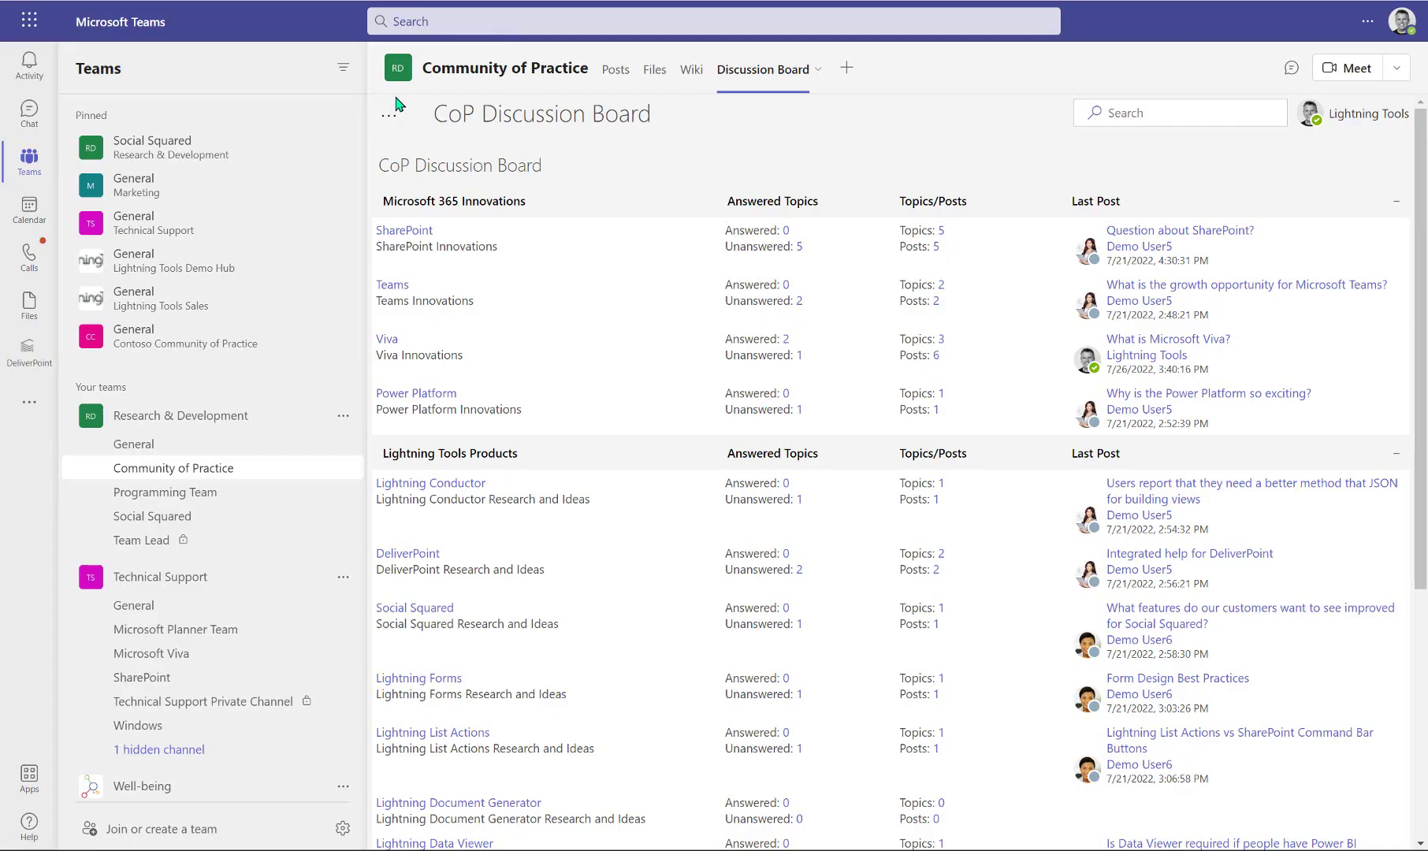
left_click(389, 115)
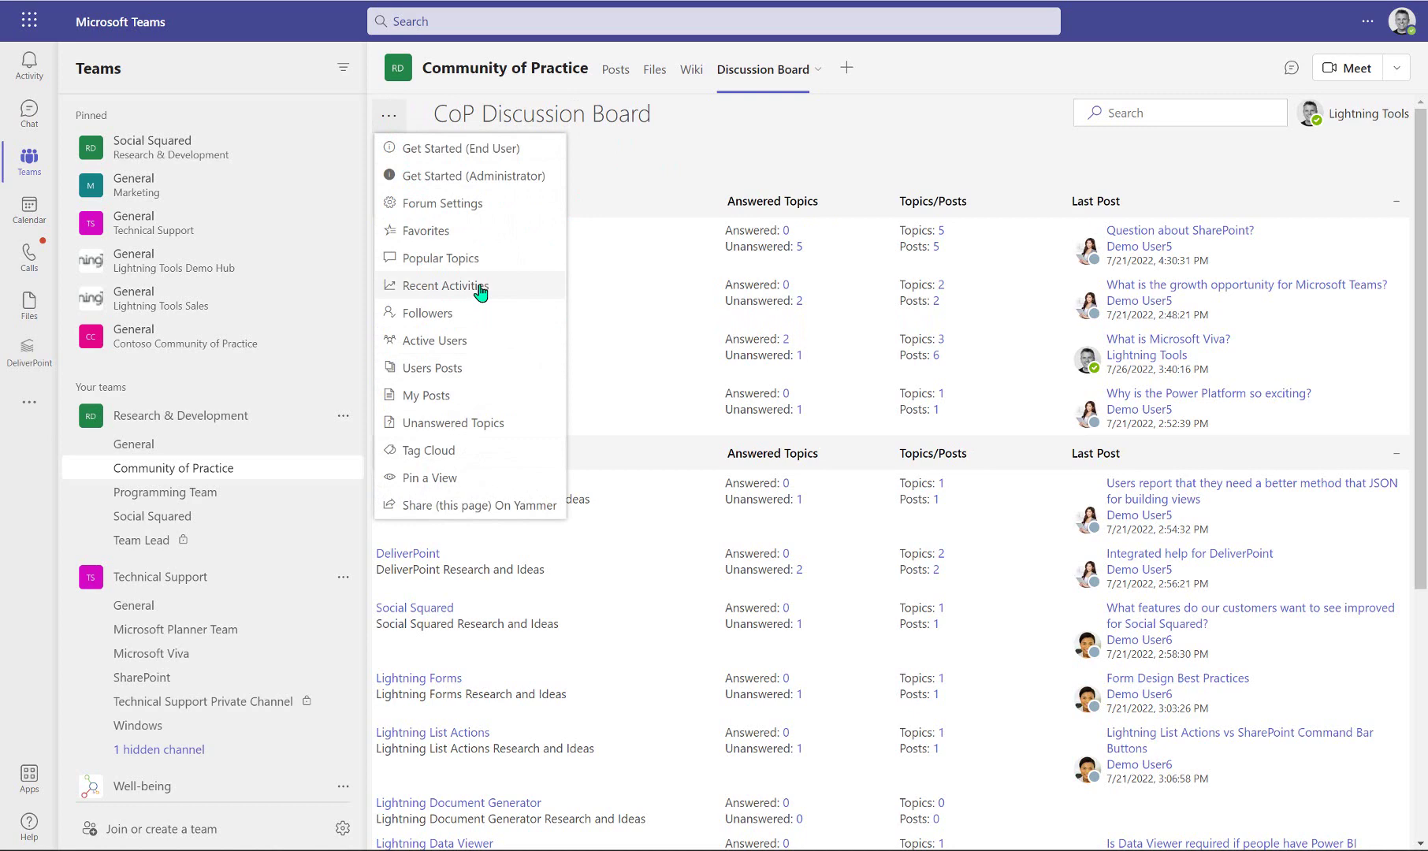
left_click(443, 288)
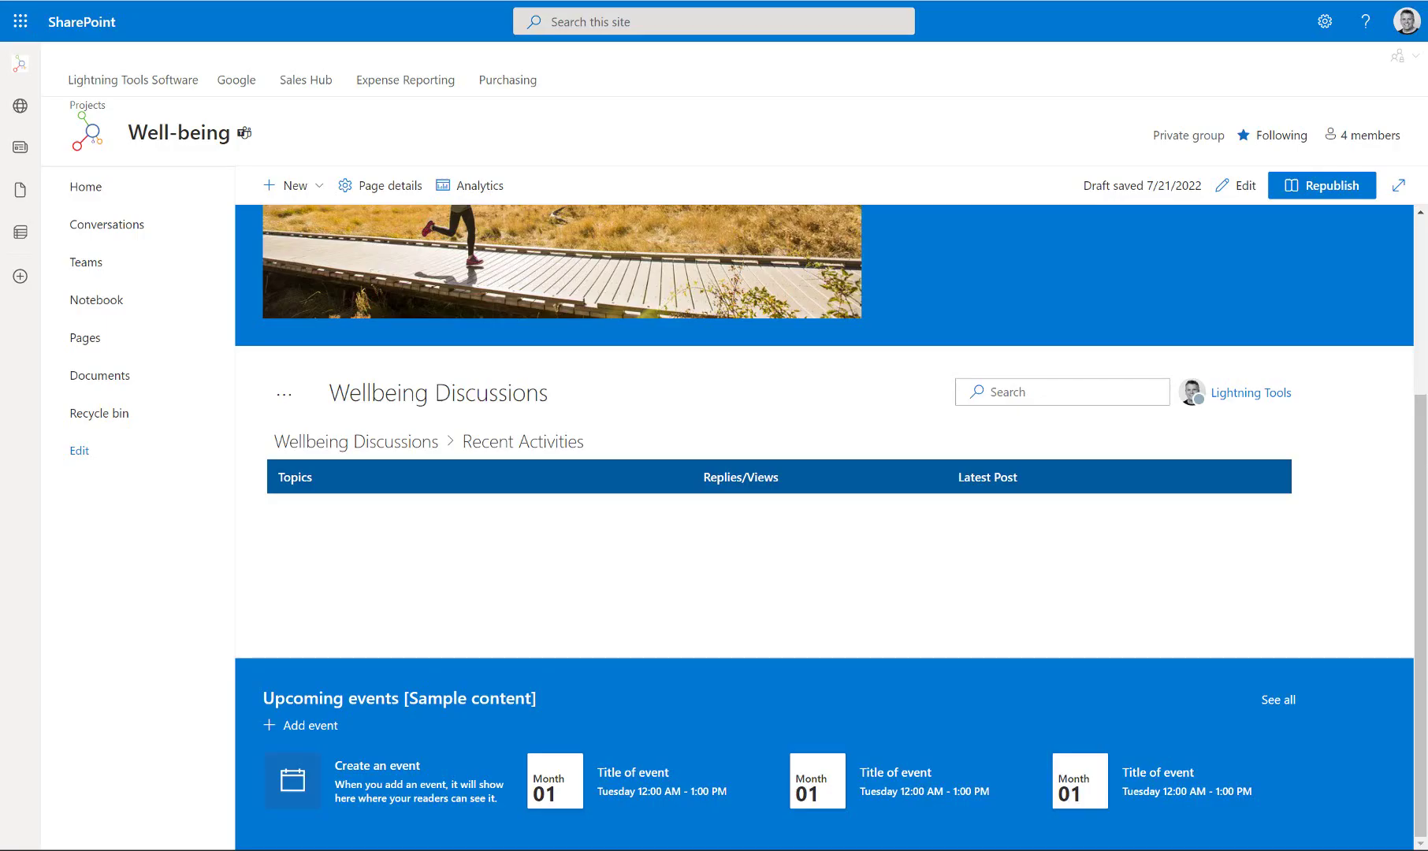
View the Following/Followers lists of Wellbeing Discussions in SharePoint and return to the forum overview.
left_click(284, 394)
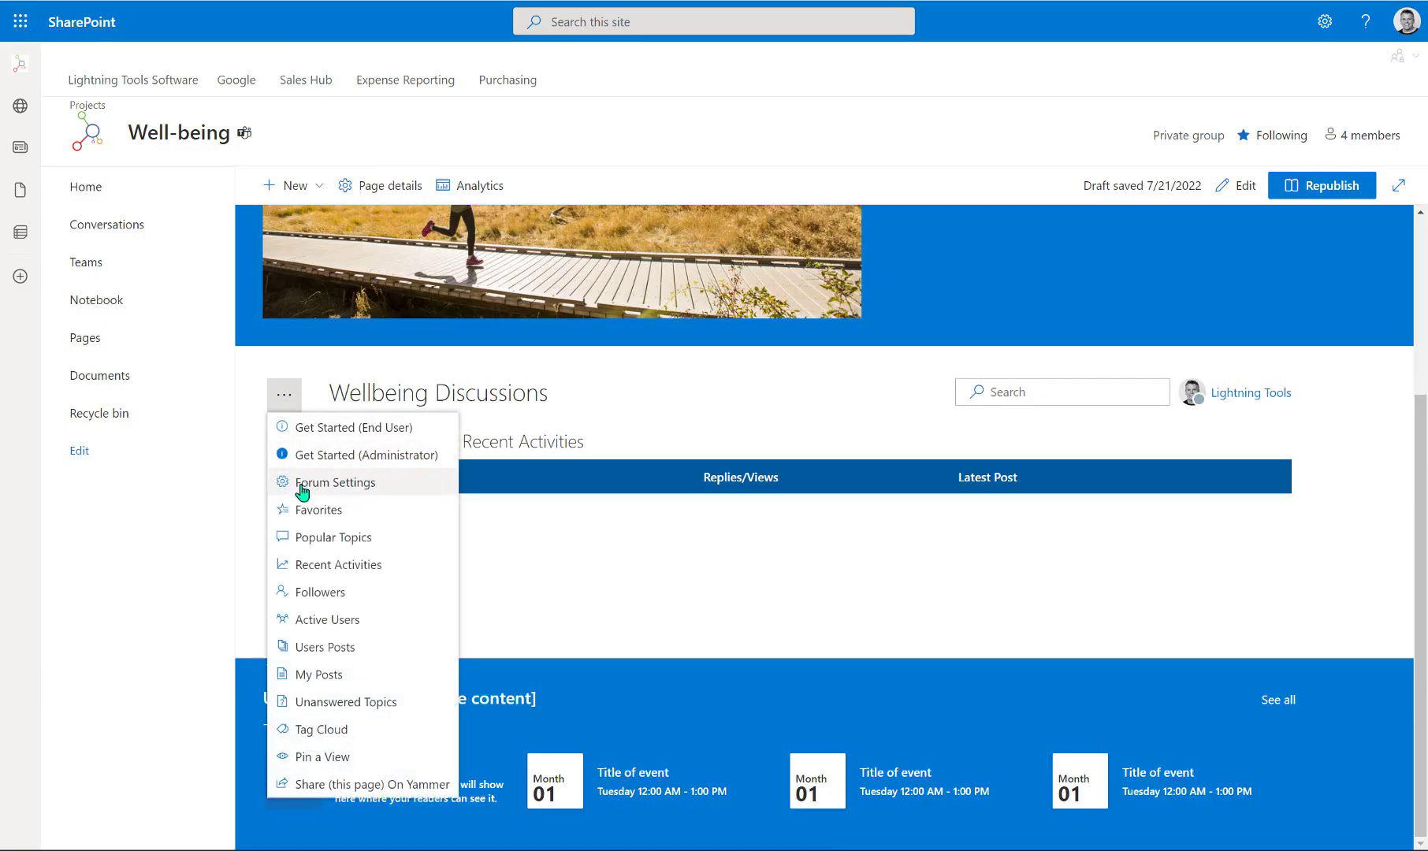
left_click(340, 592)
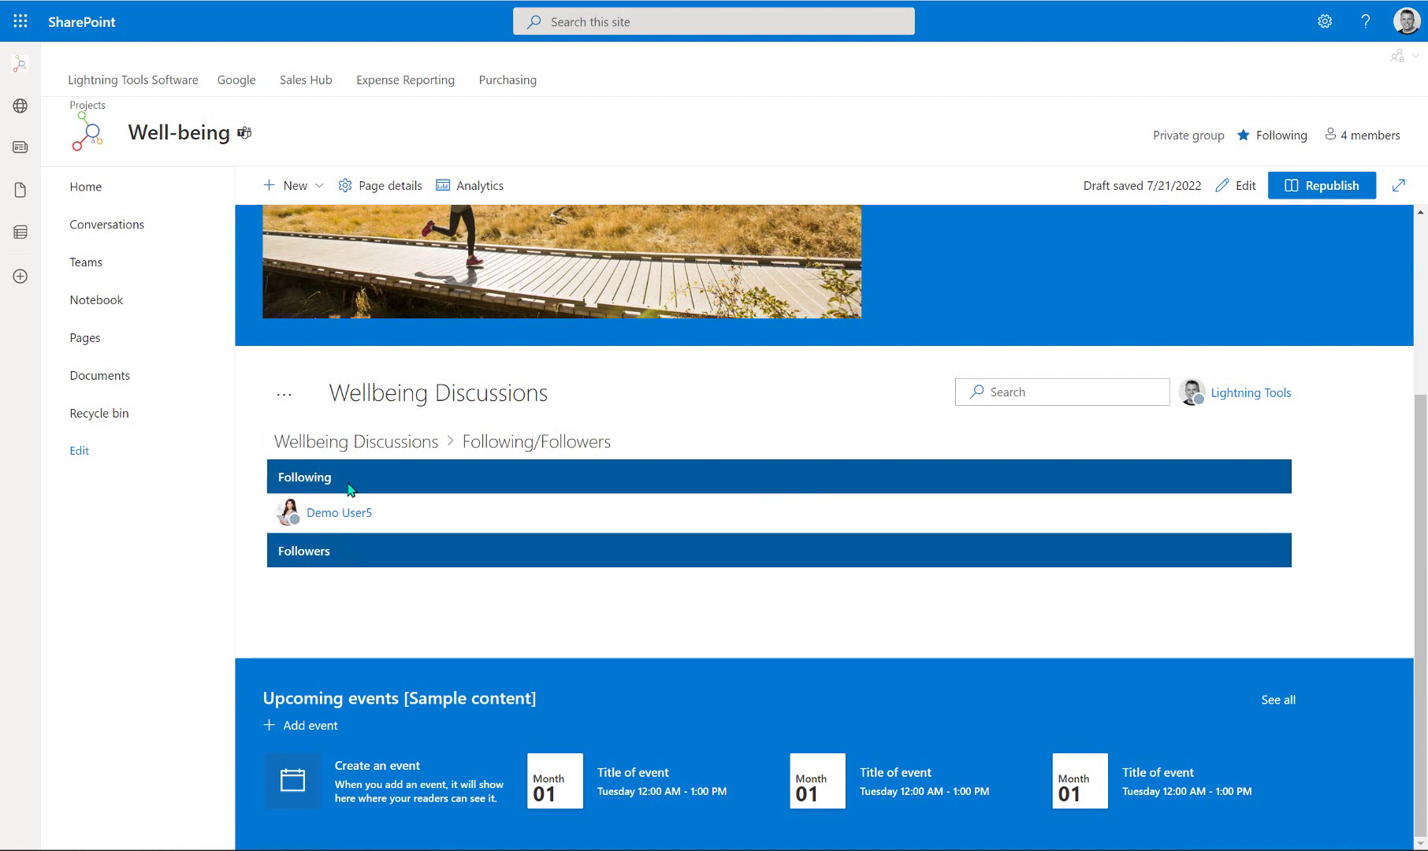
left_click(379, 446)
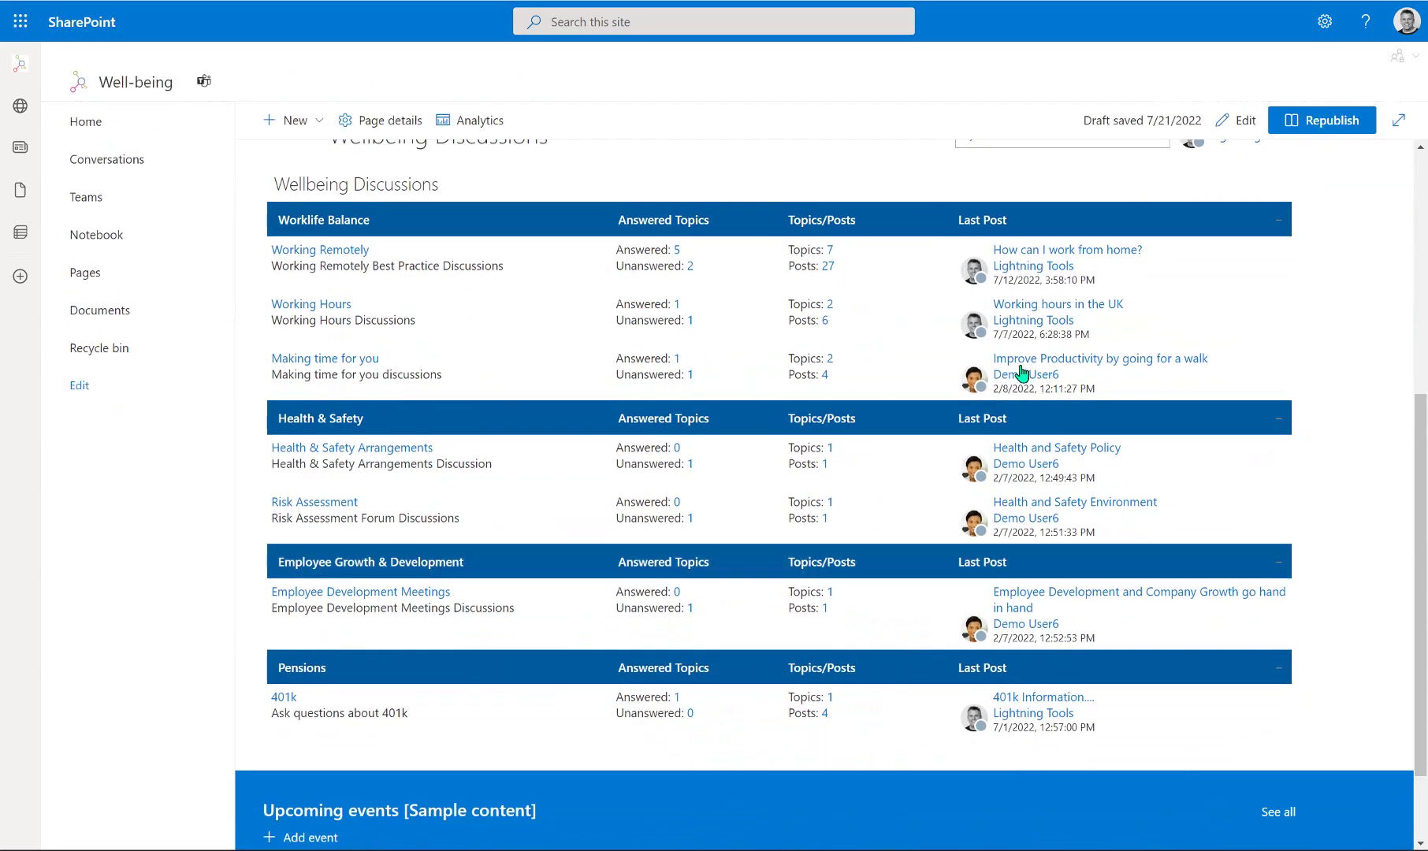
Open the profile card of the last poster in the Making time for you forum, follow that user and close the card.
left_click(1022, 374)
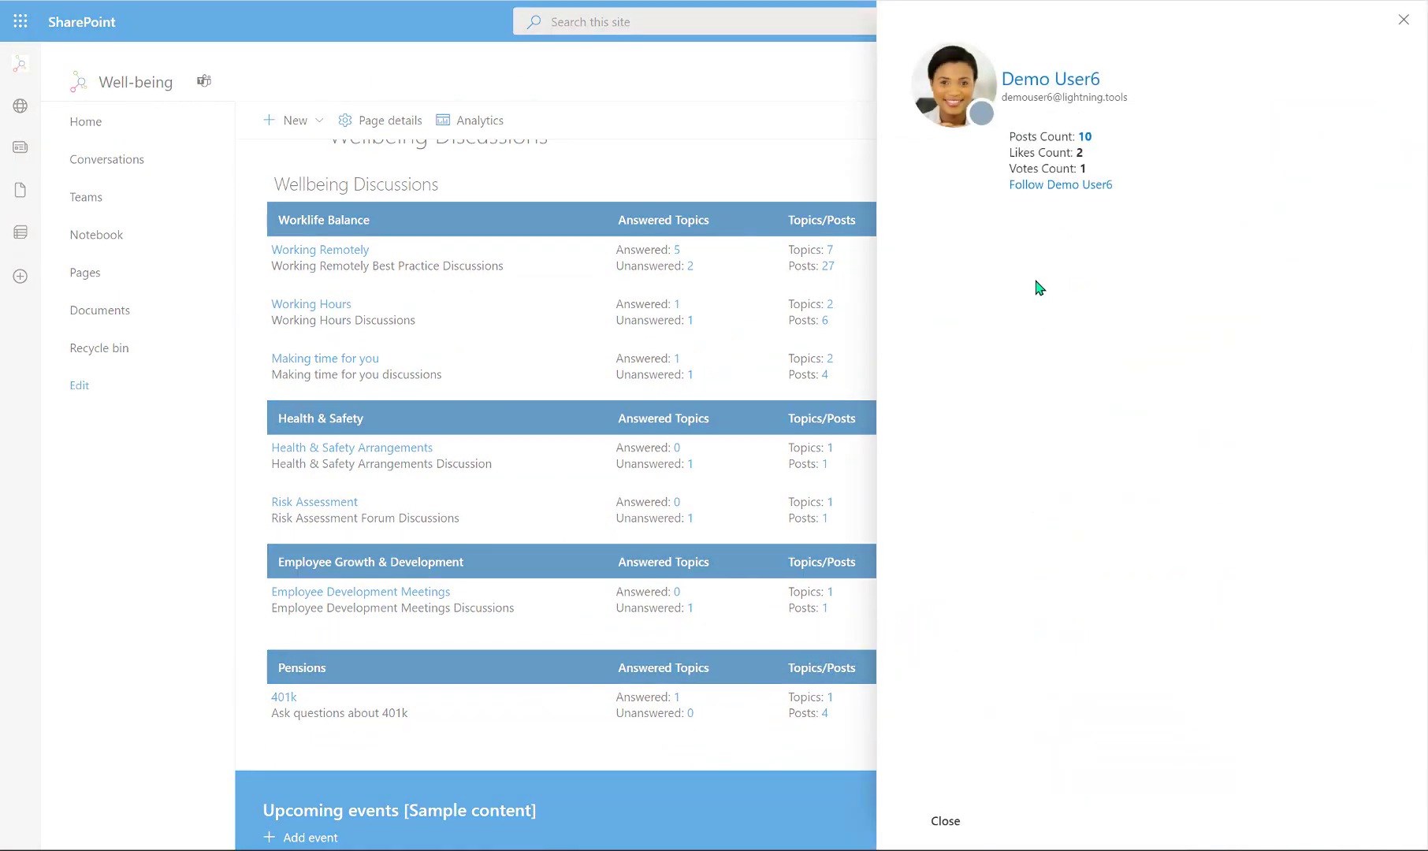
left_click(1065, 185)
left_click(1406, 21)
Show the Active Users view of Wellbeing Discussions.
scroll(577, 354, "up", 1)
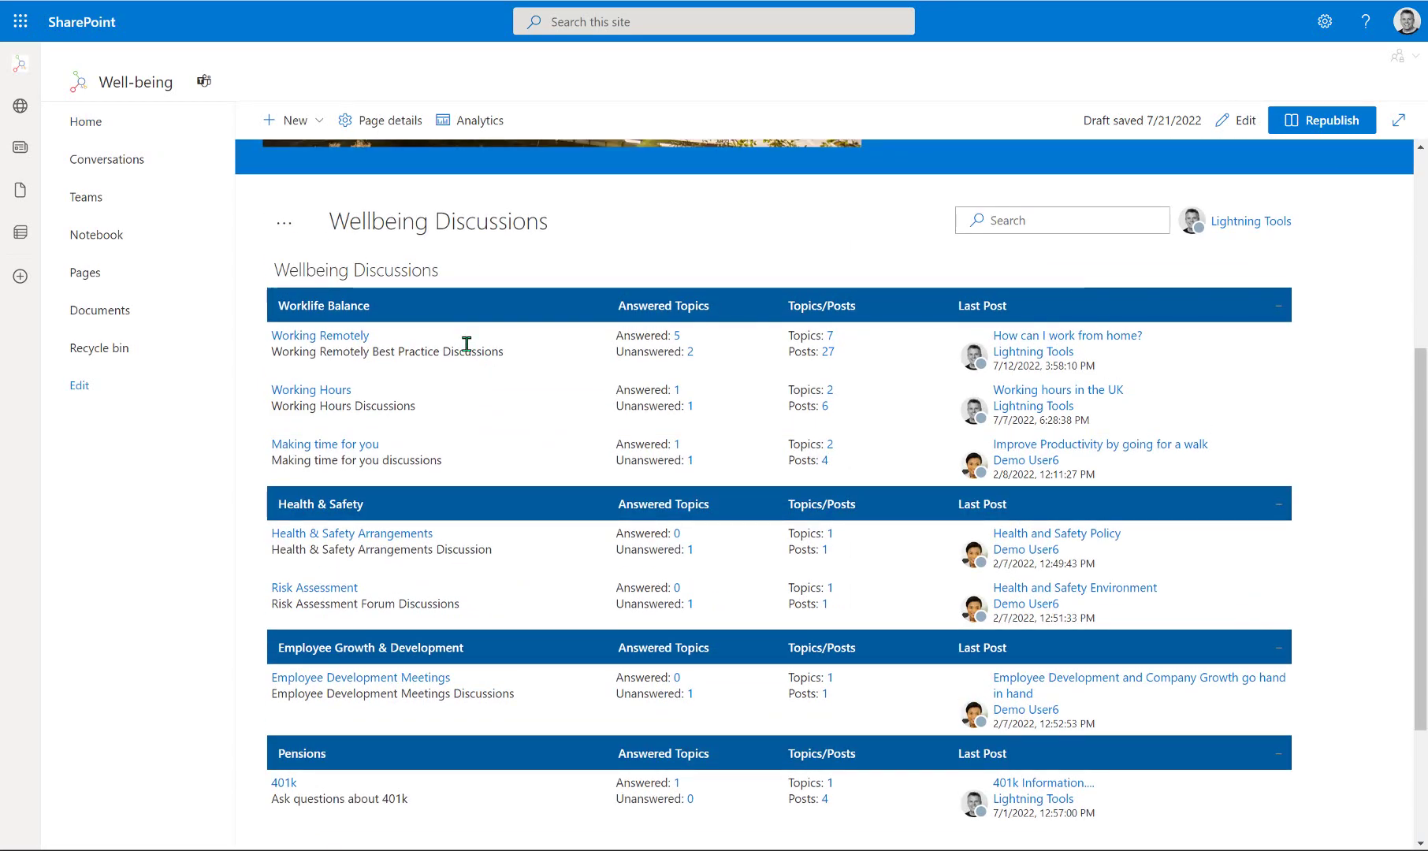
left_click(285, 226)
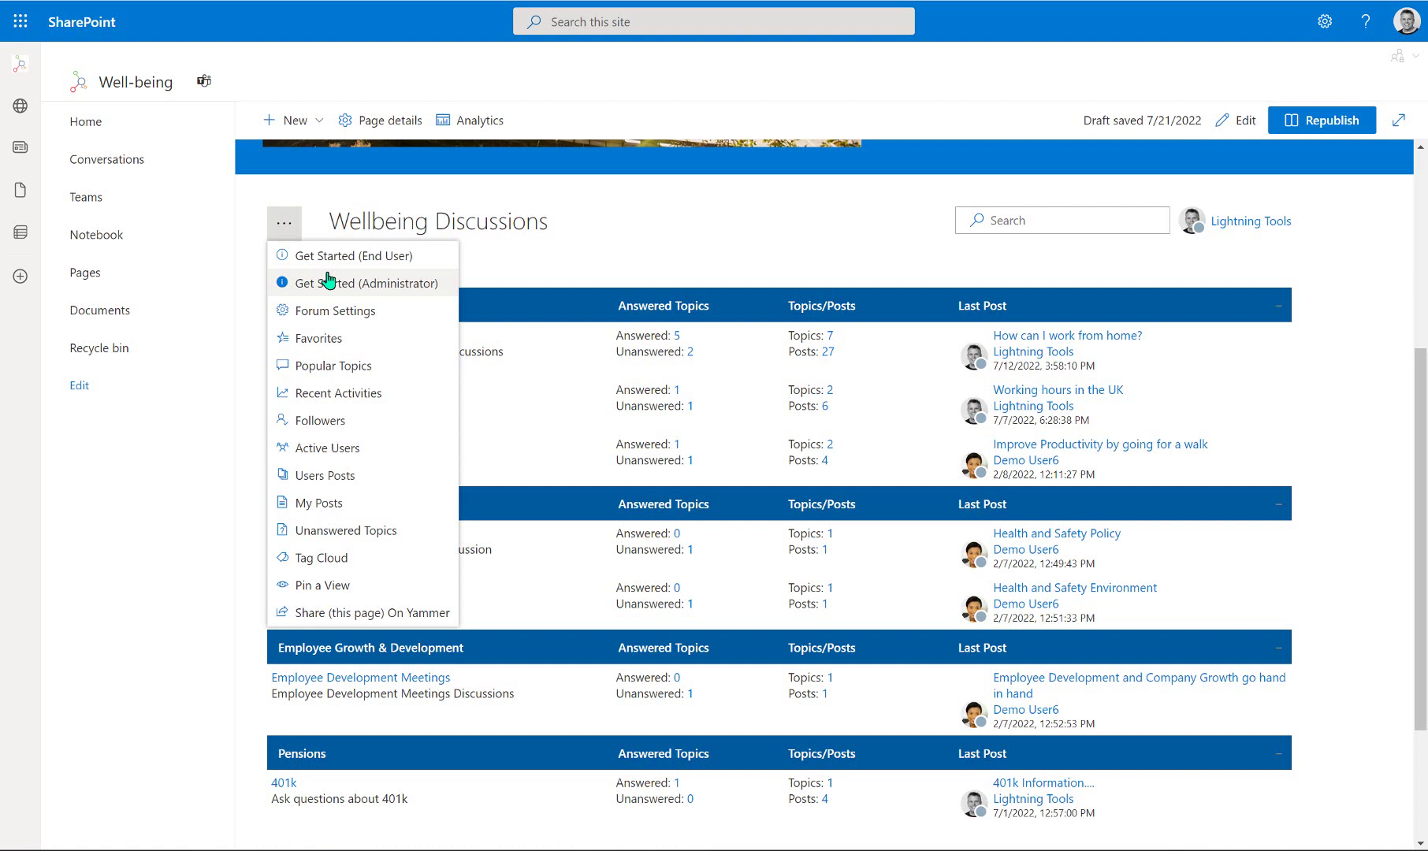
left_click(327, 448)
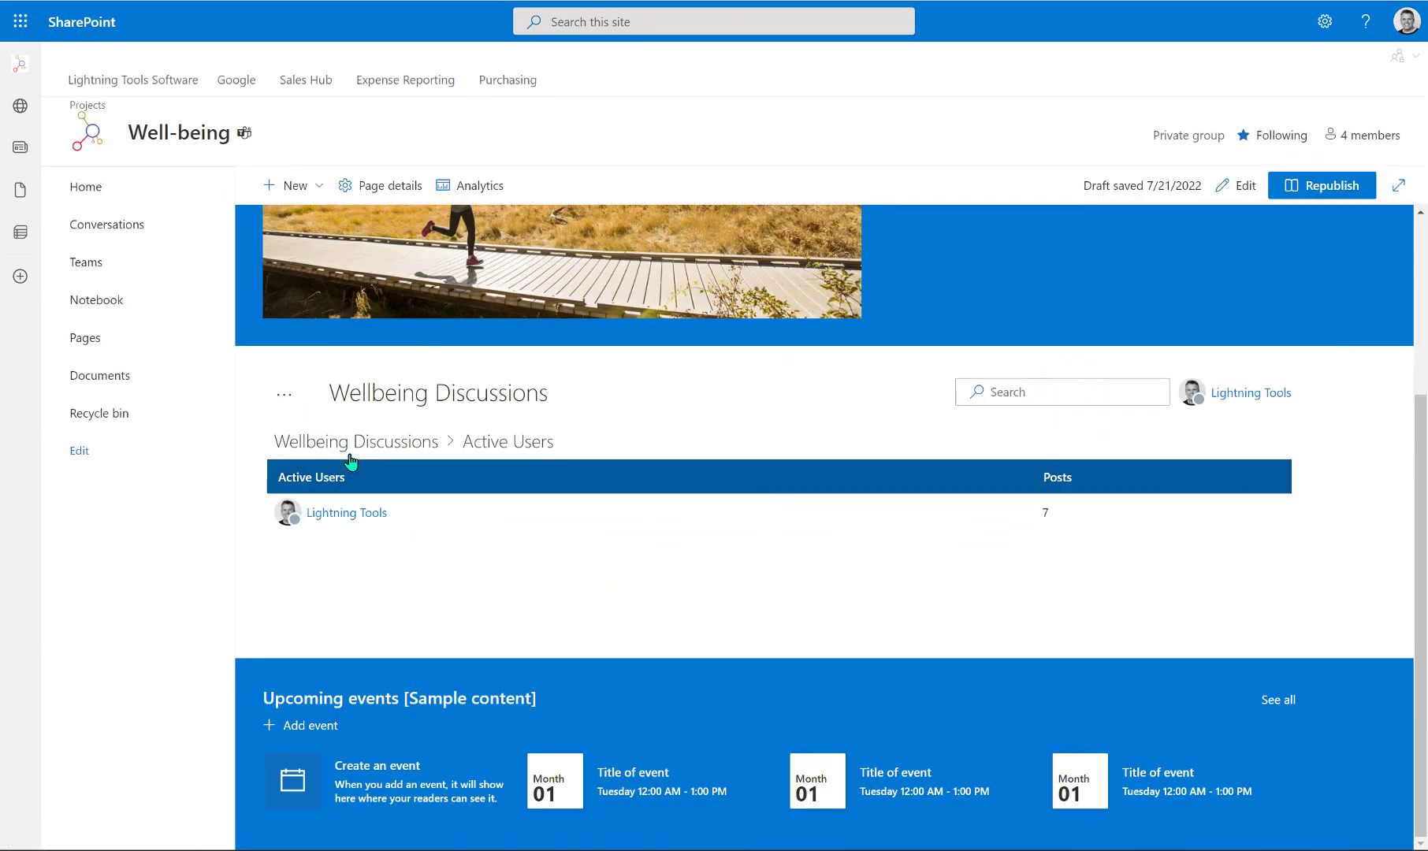
Go to the Users Posts view, select the demo user as the author and list that user's posts.
left_click(285, 401)
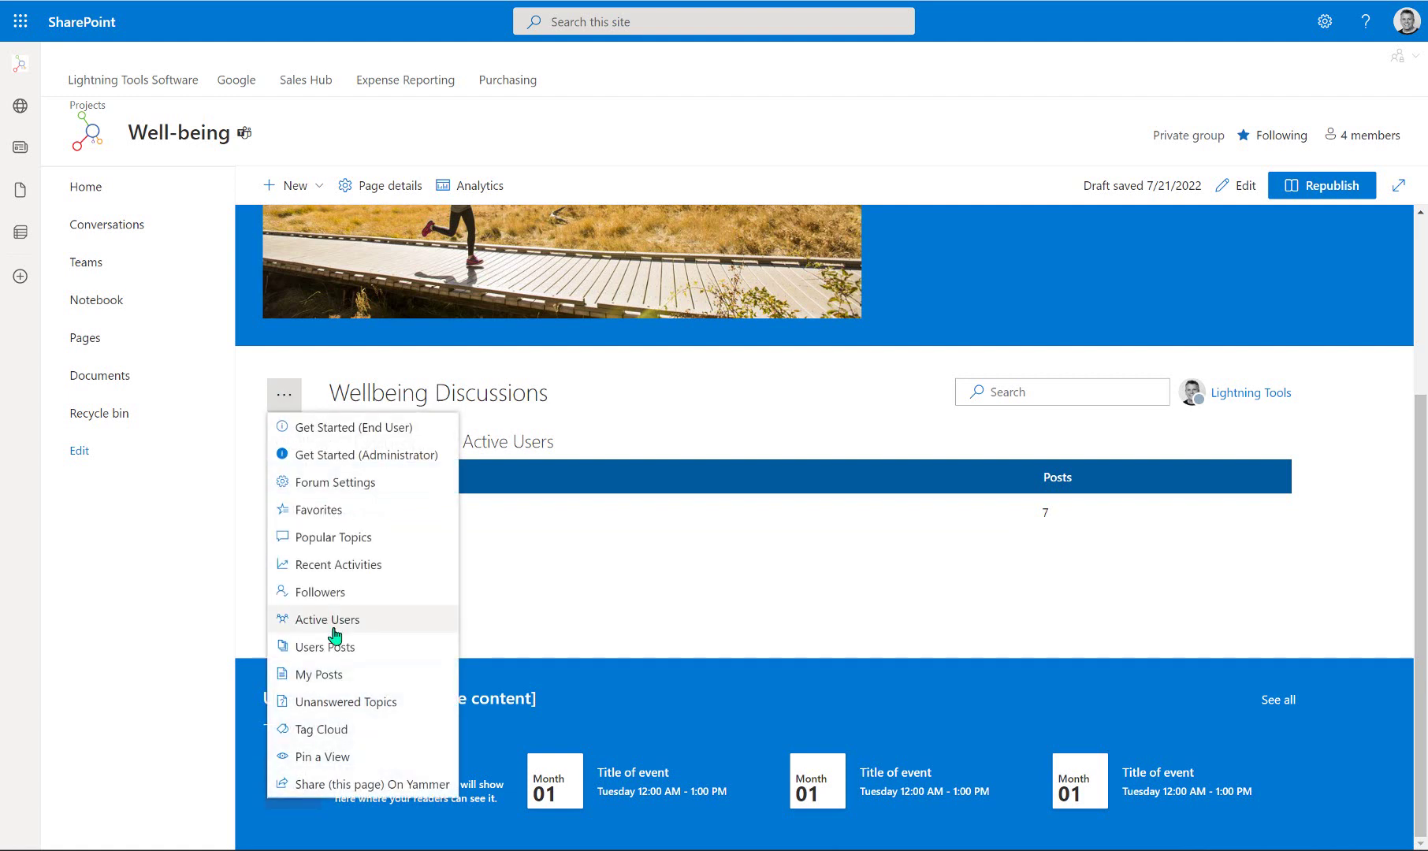
left_click(356, 647)
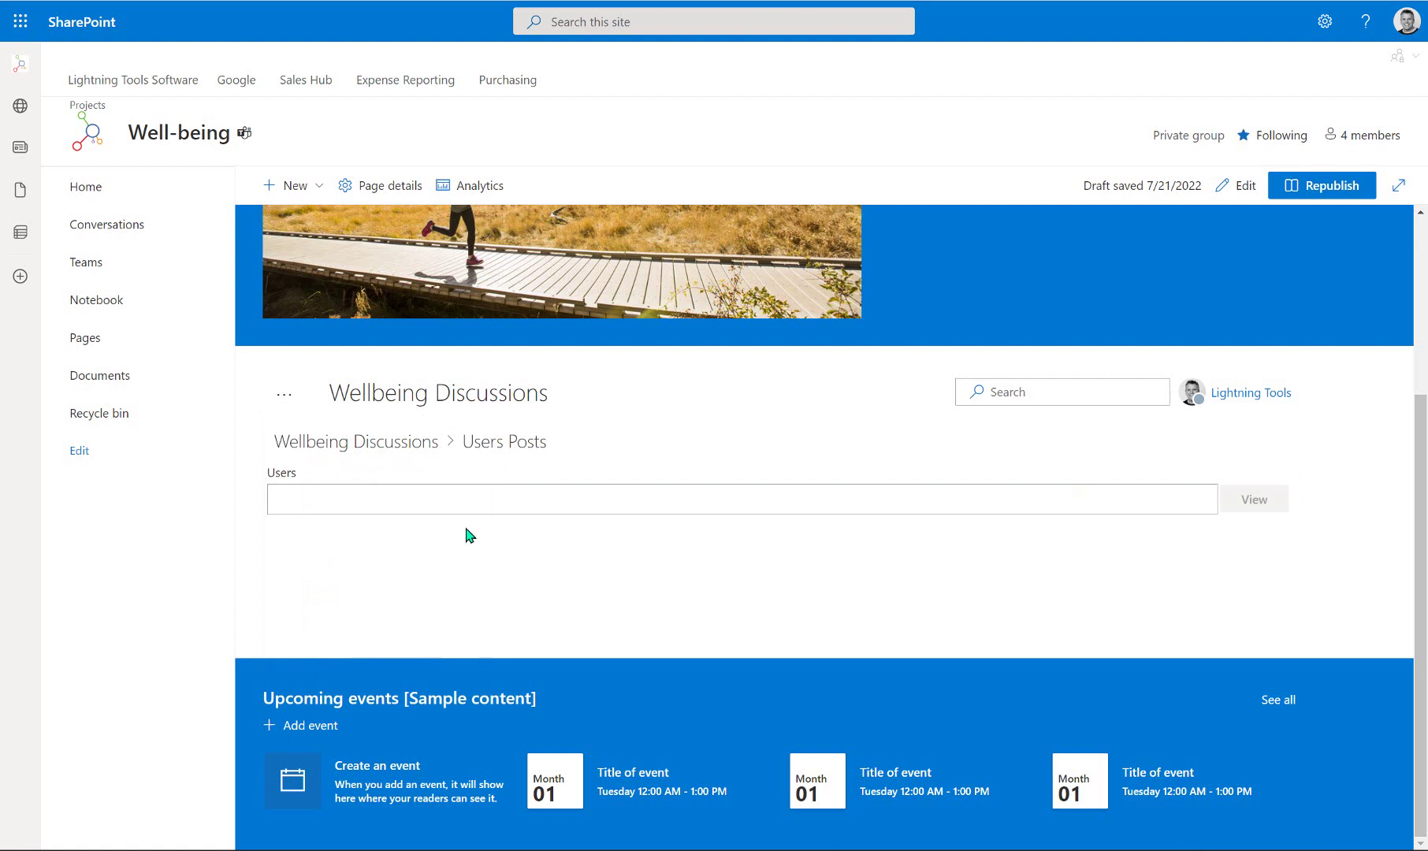
left_click(463, 496)
type("de")
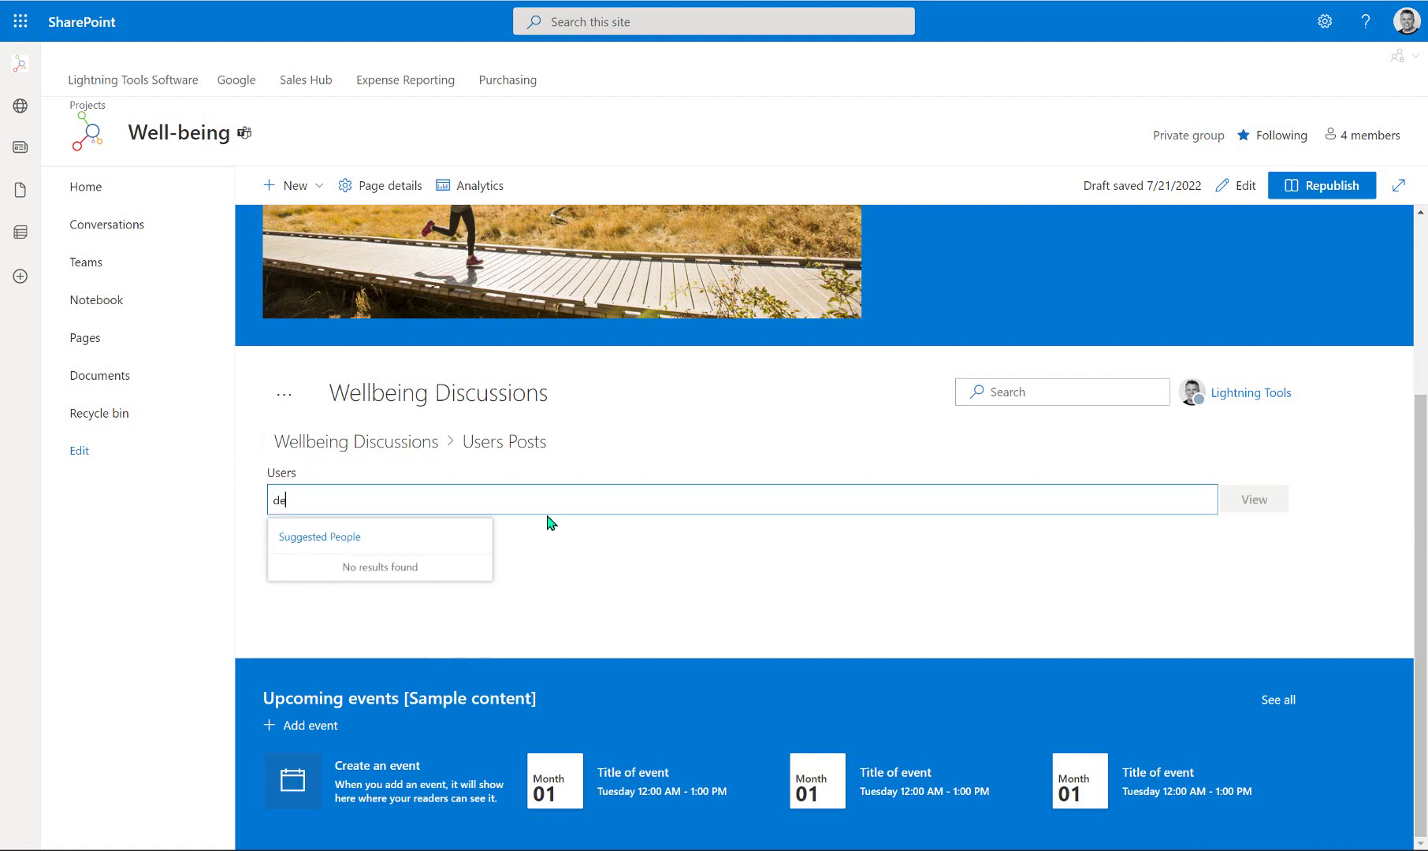
type("mo u")
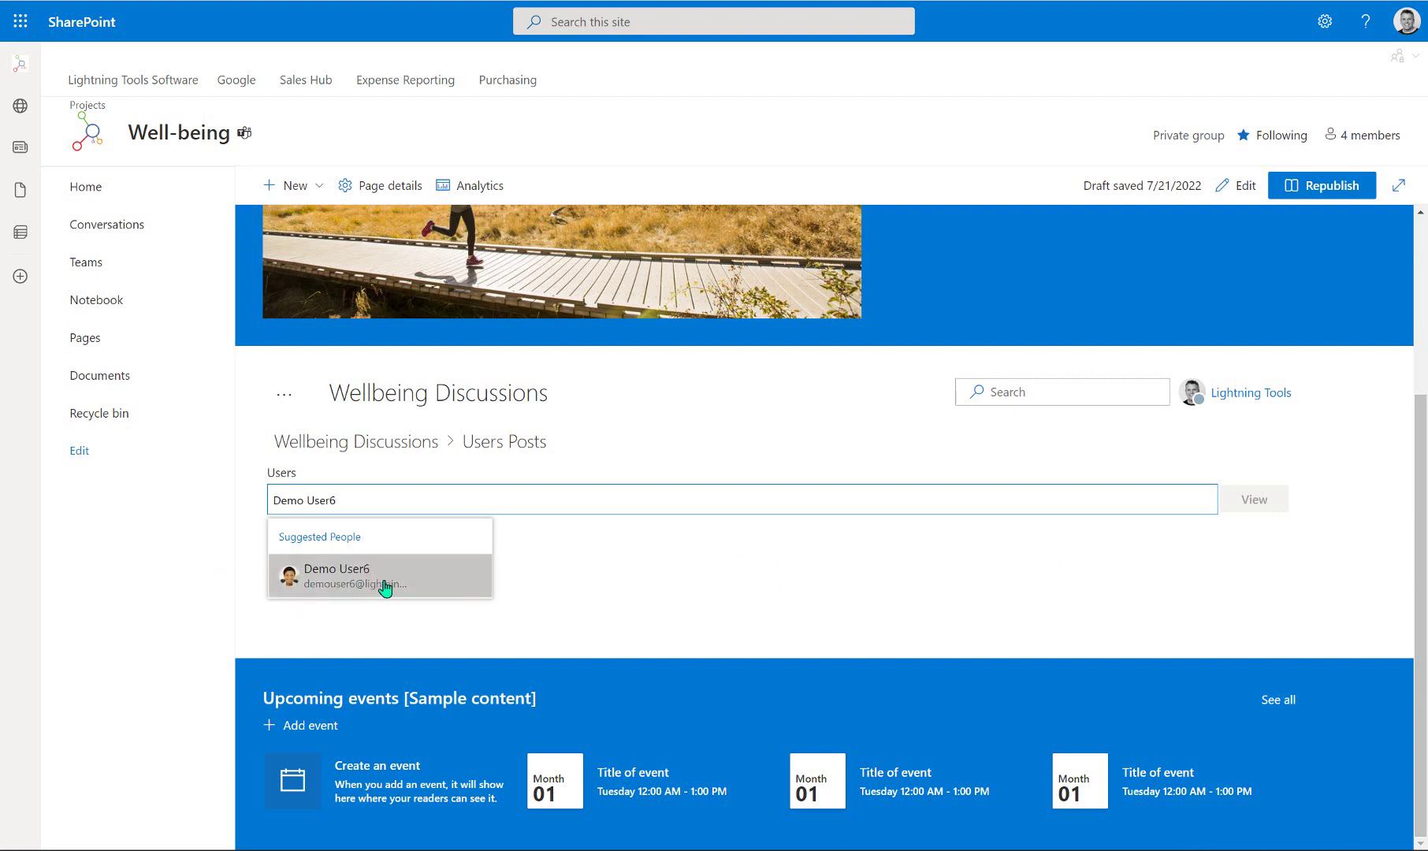
left_click(381, 587)
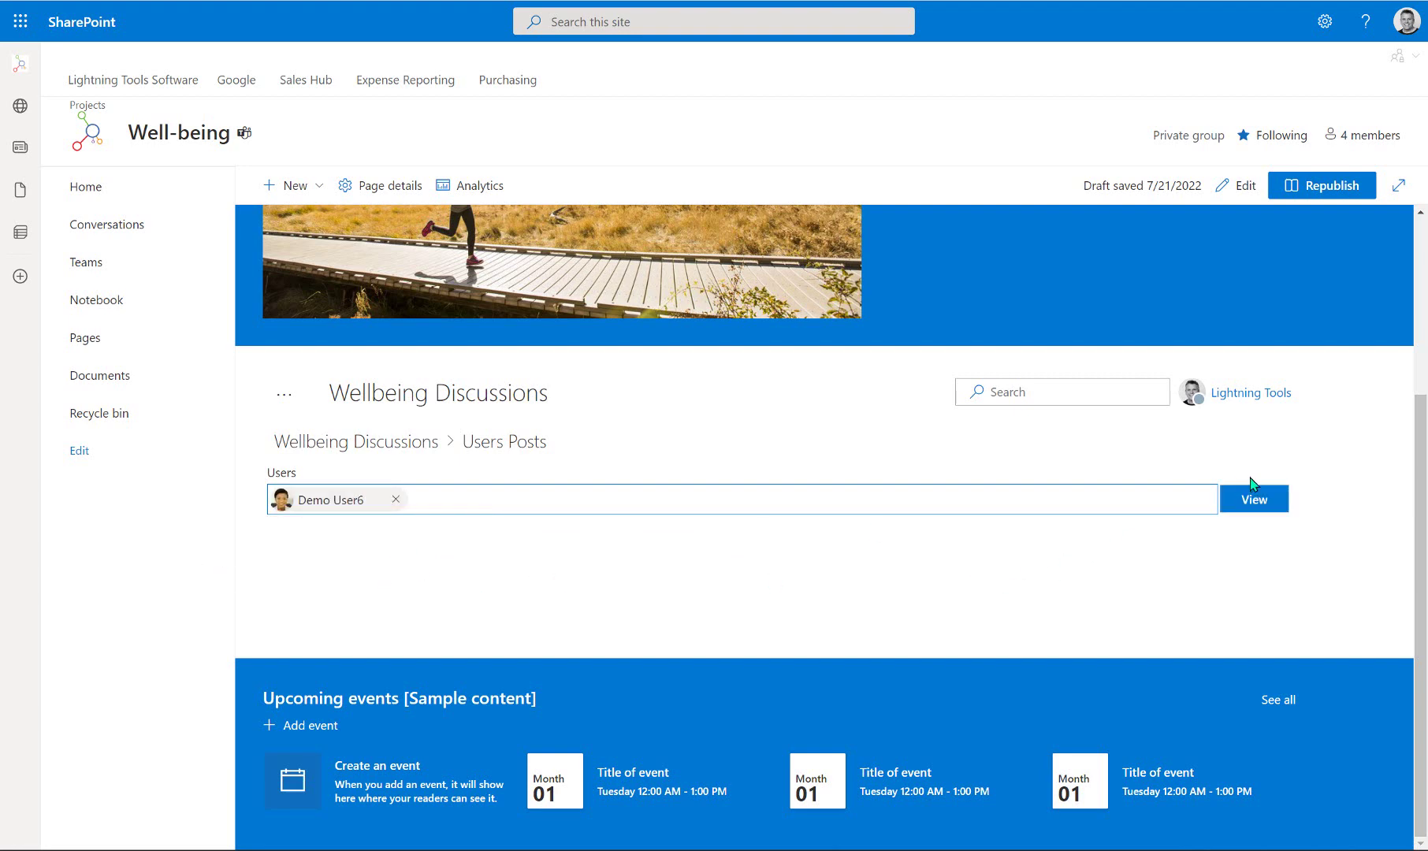
left_click(1273, 498)
Browse the listed user's posts, open the topic "How do you make time for you?" and return to the forum overview.
scroll(1275, 535, "down", 5)
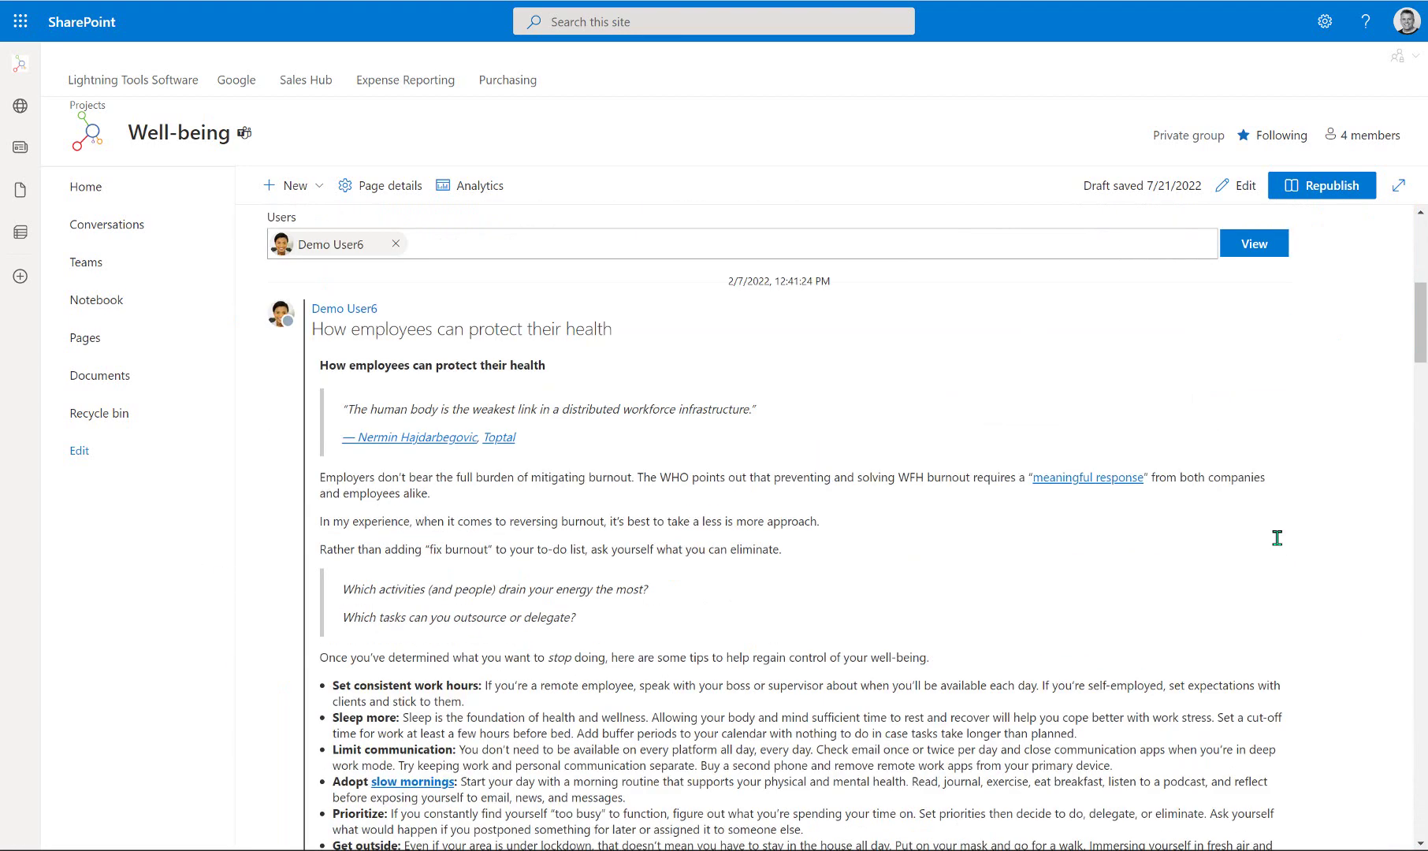
scroll(1274, 532, "down", 15)
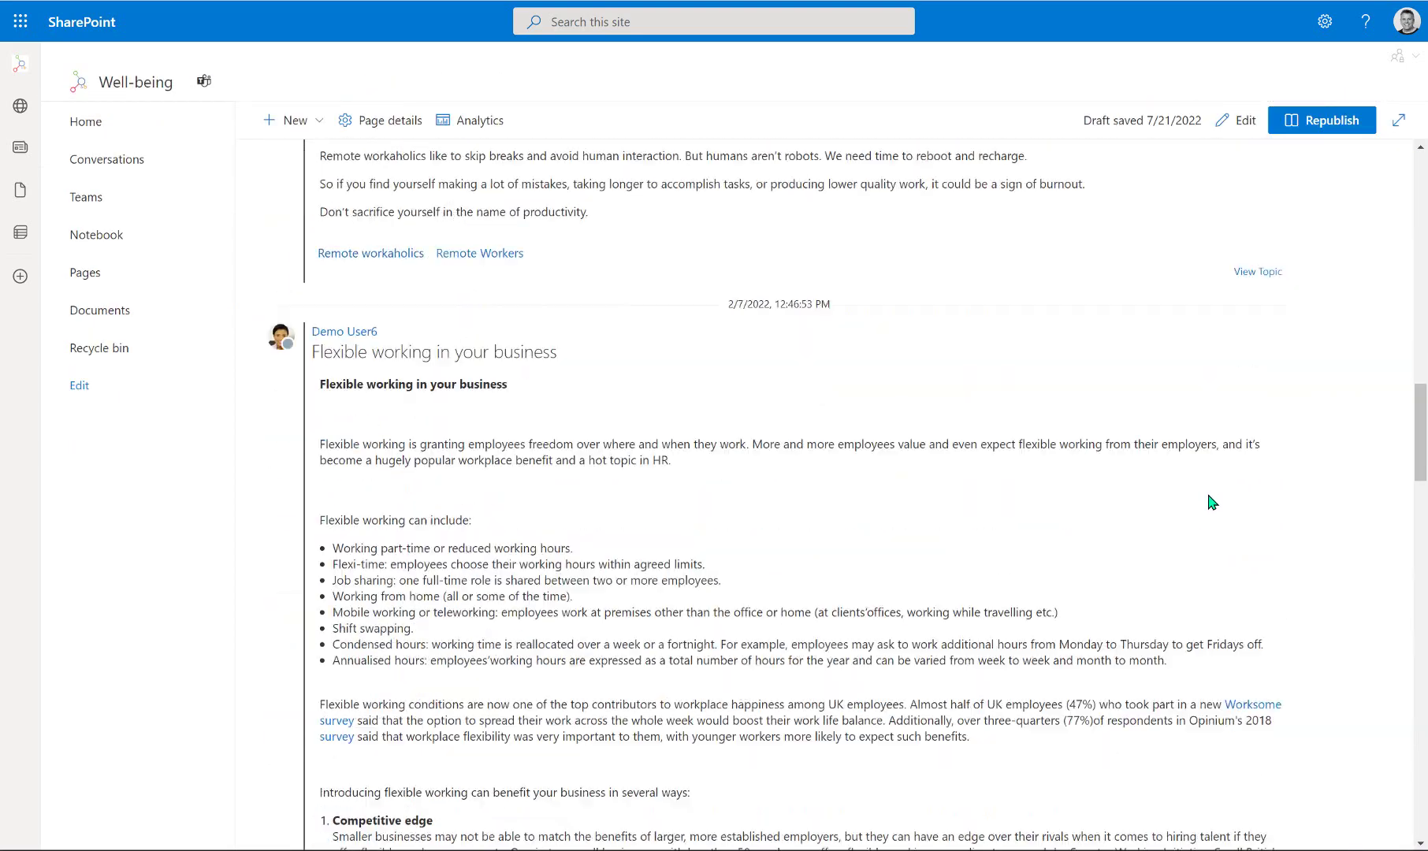
scroll(1099, 591, "down", 15)
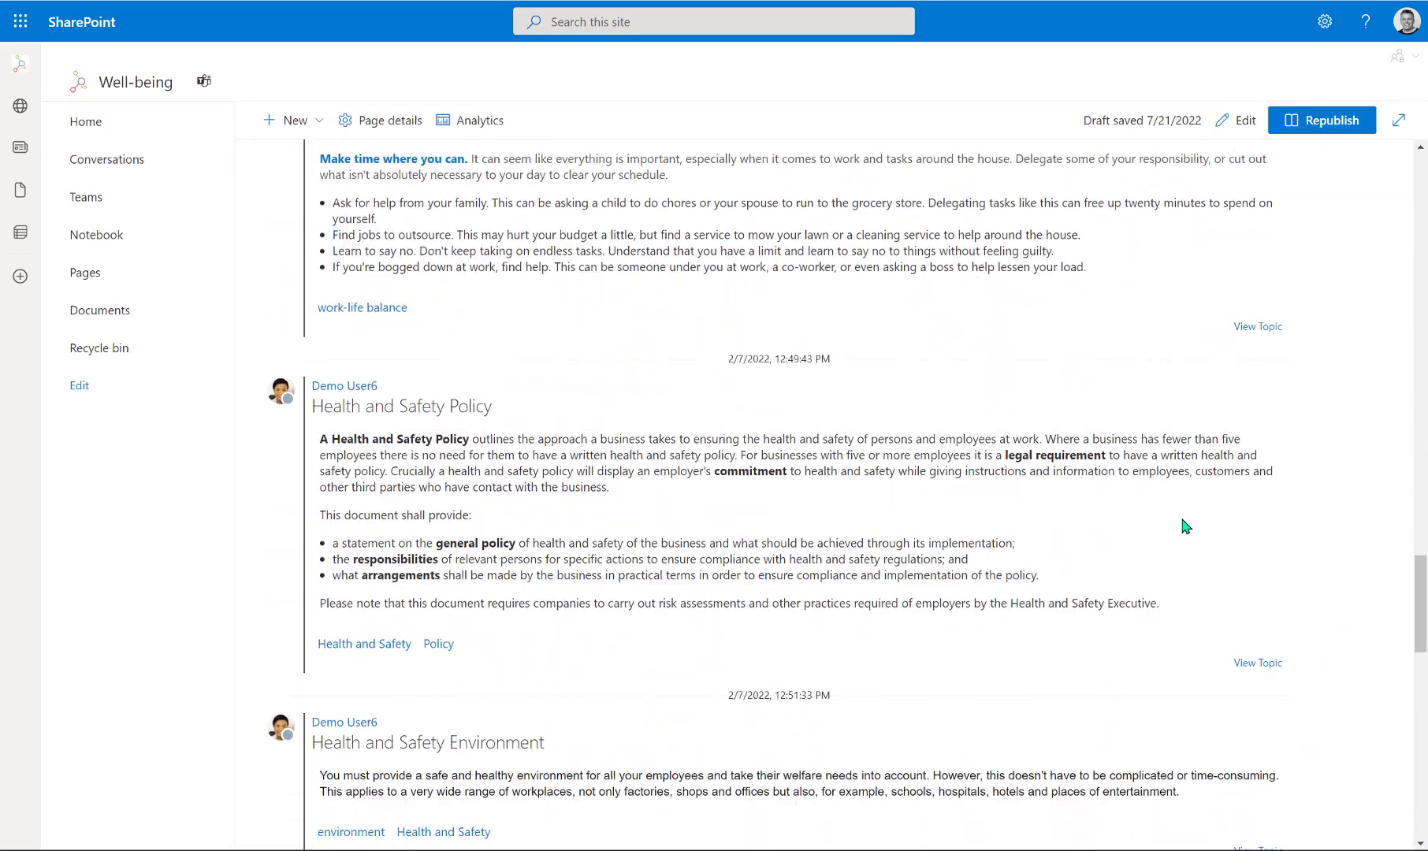
left_click(1249, 321)
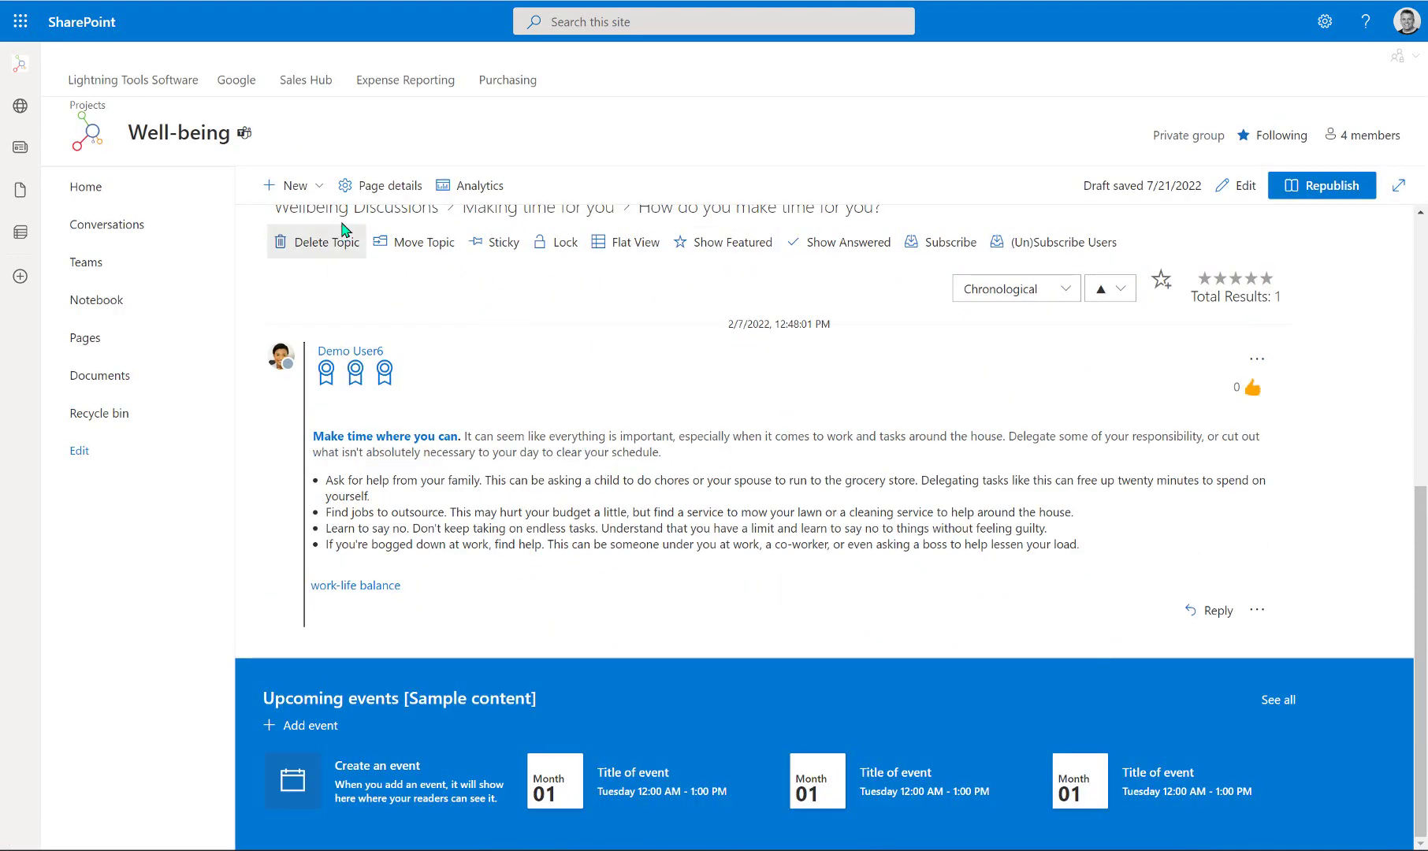
left_click(339, 208)
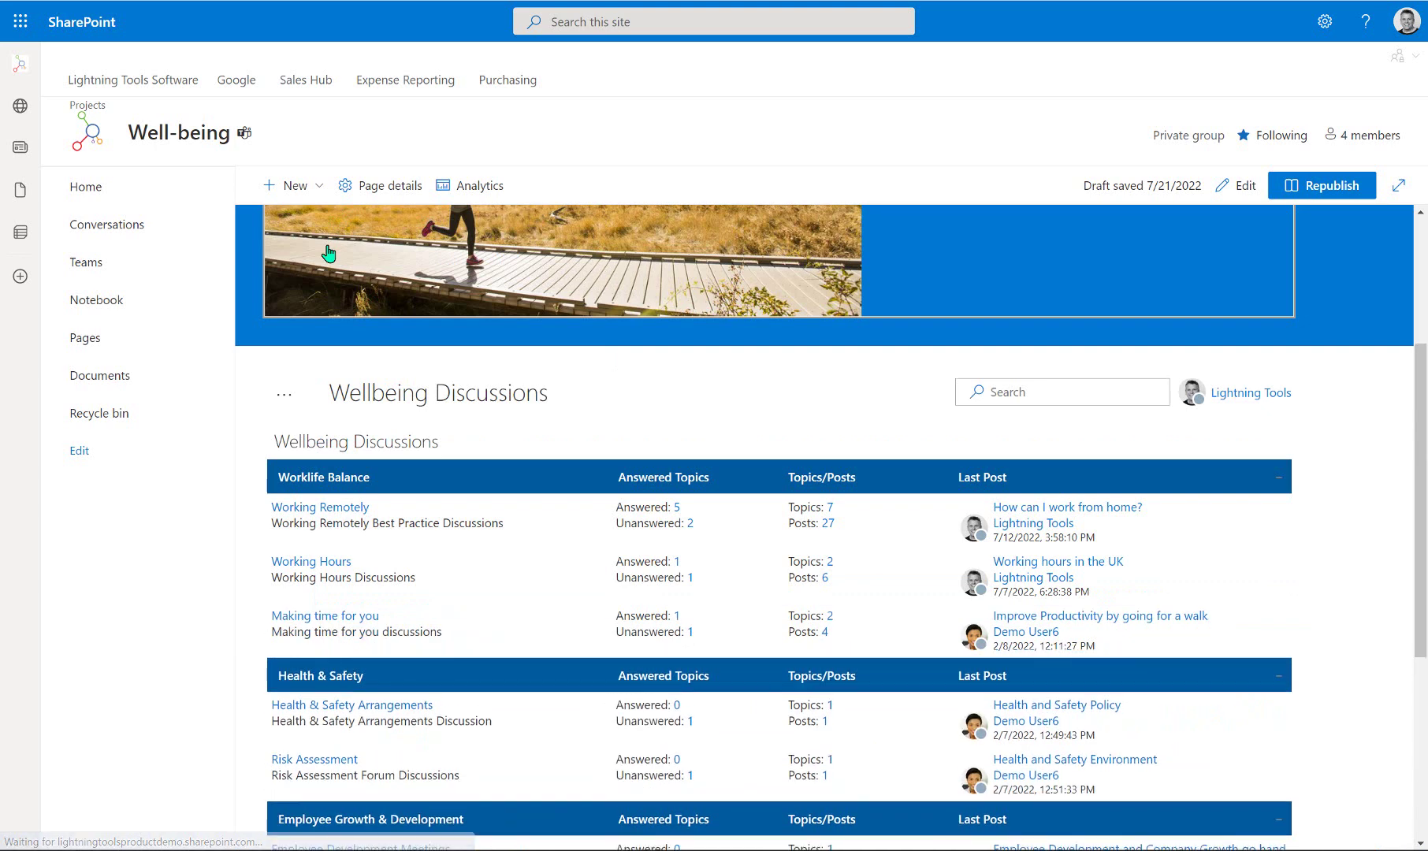
Show the My Posts view of Wellbeing Discussions and look through the posts listed there.
left_click(283, 394)
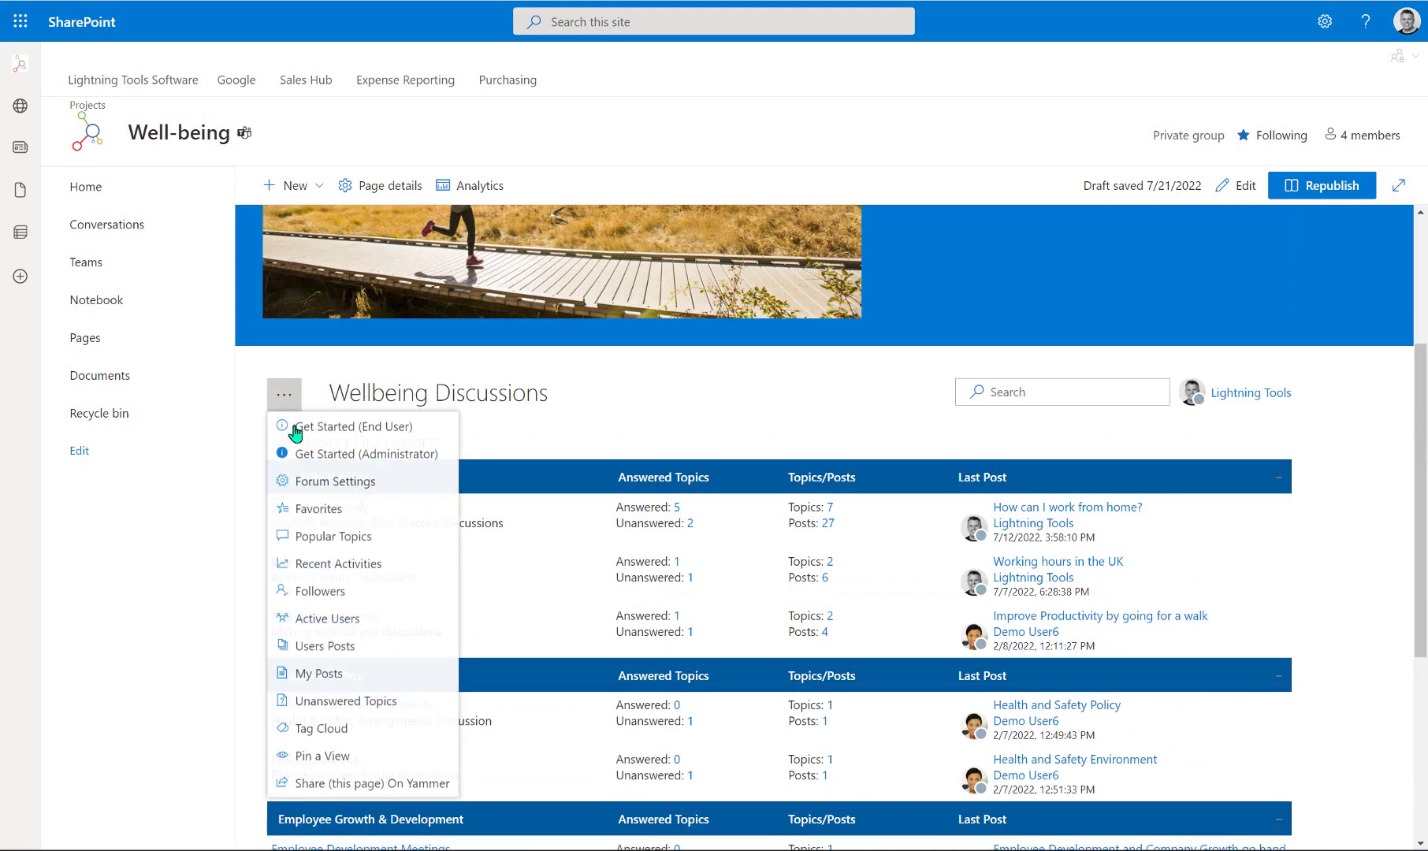
left_click(346, 675)
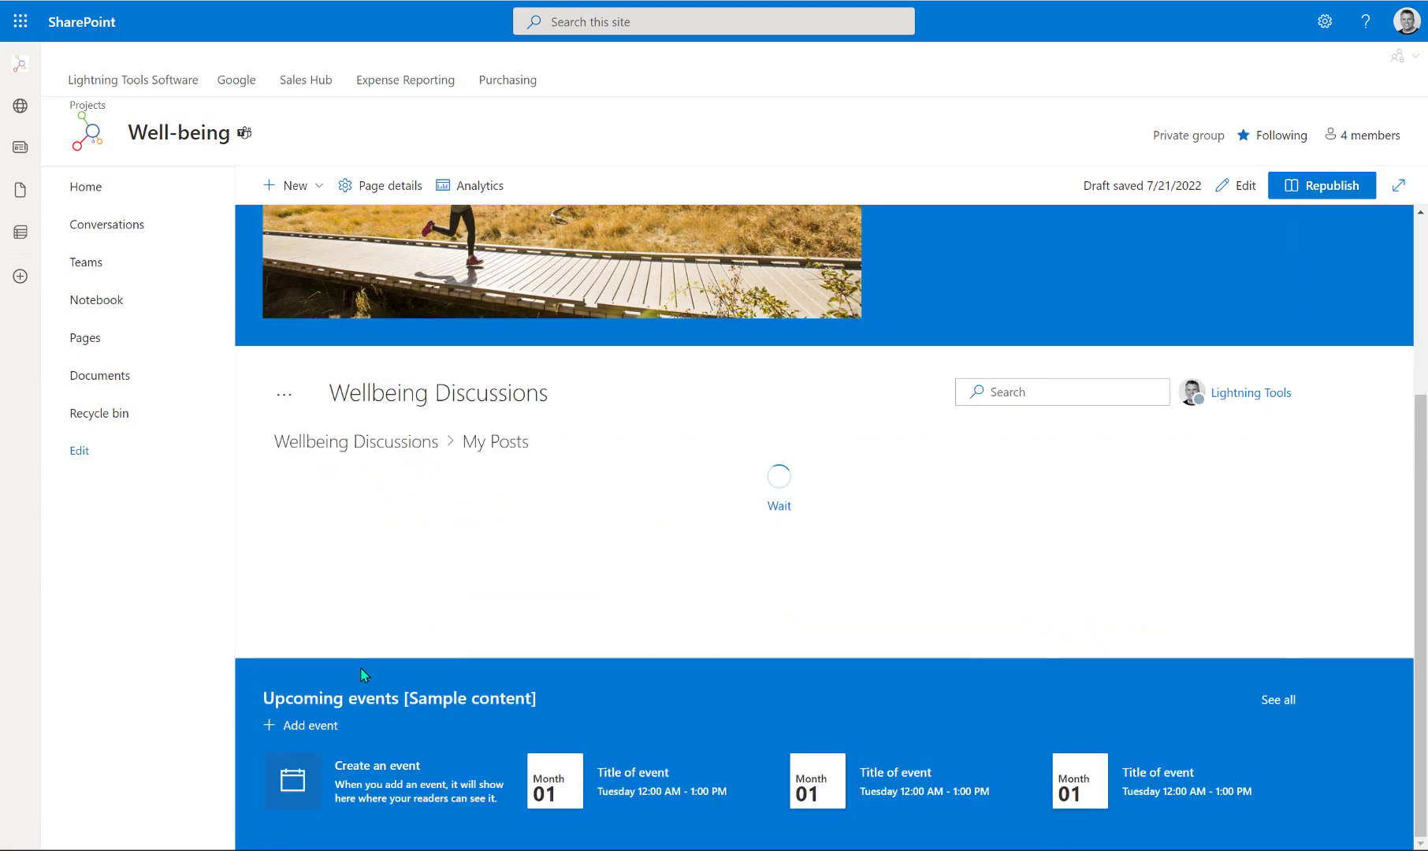
scroll(418, 596, "down", 10)
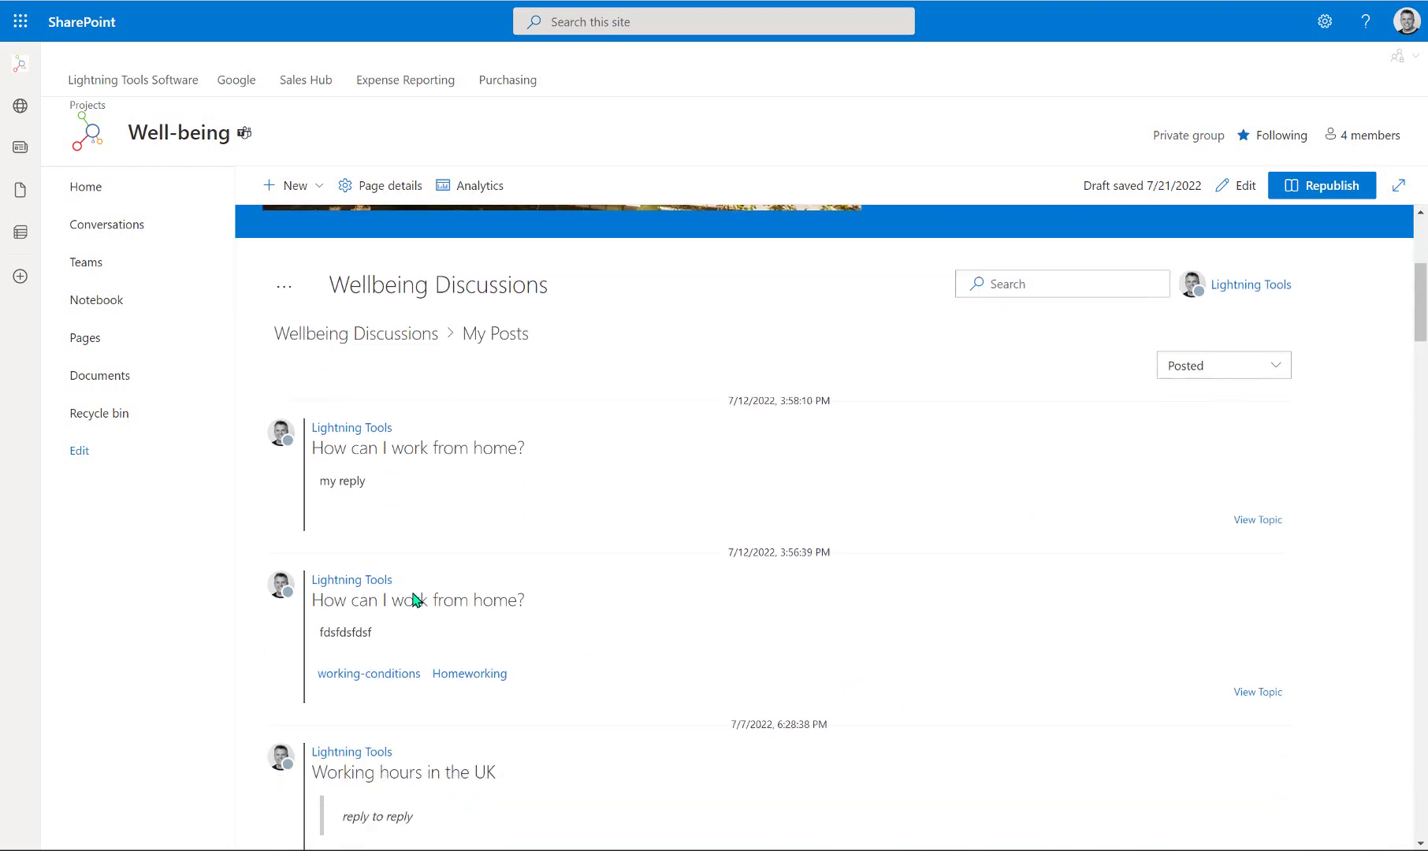
scroll(863, 614, "down", 6)
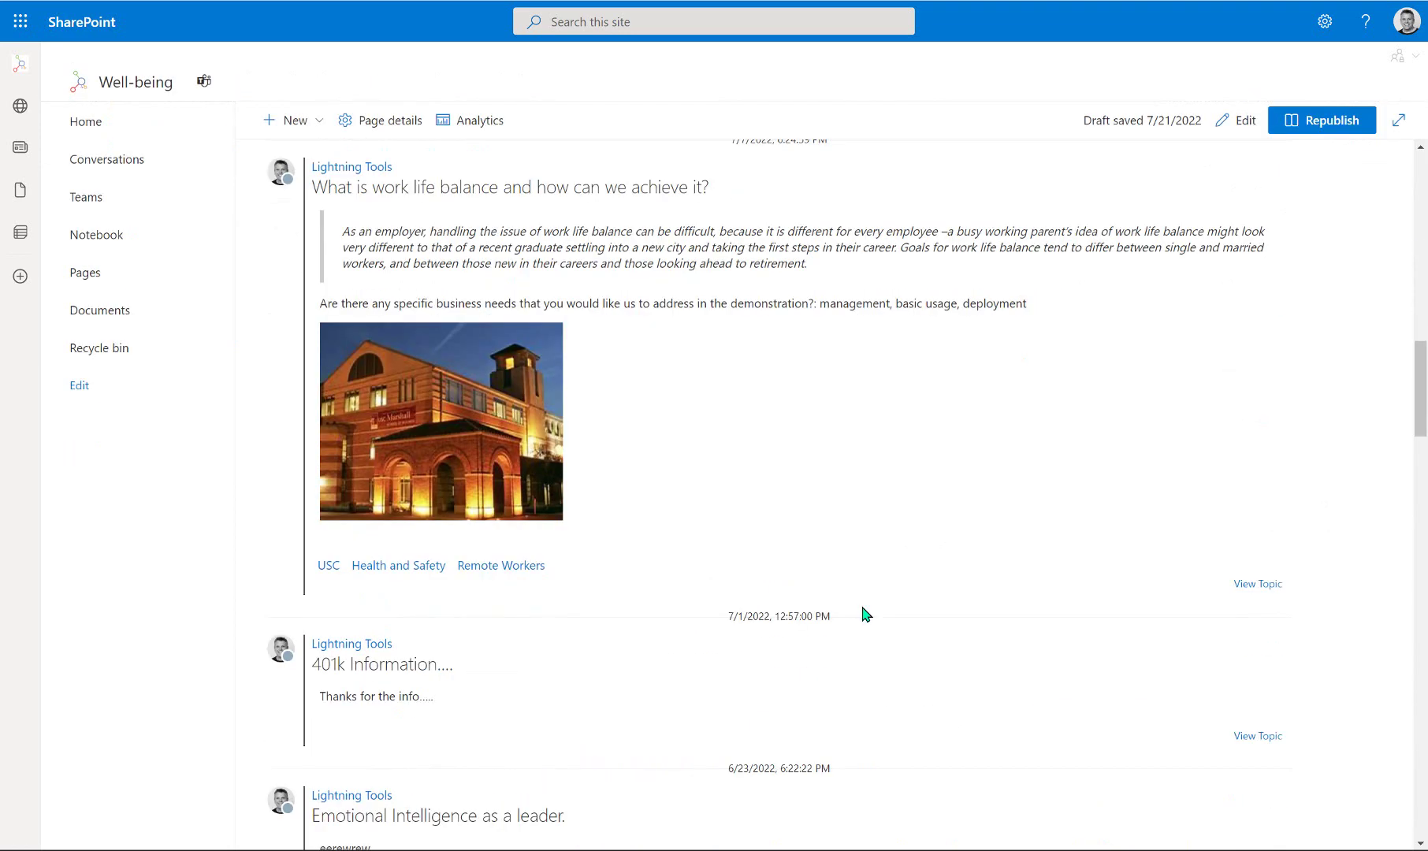
scroll(864, 614, "down", 1)
scroll(864, 615, "up", 15)
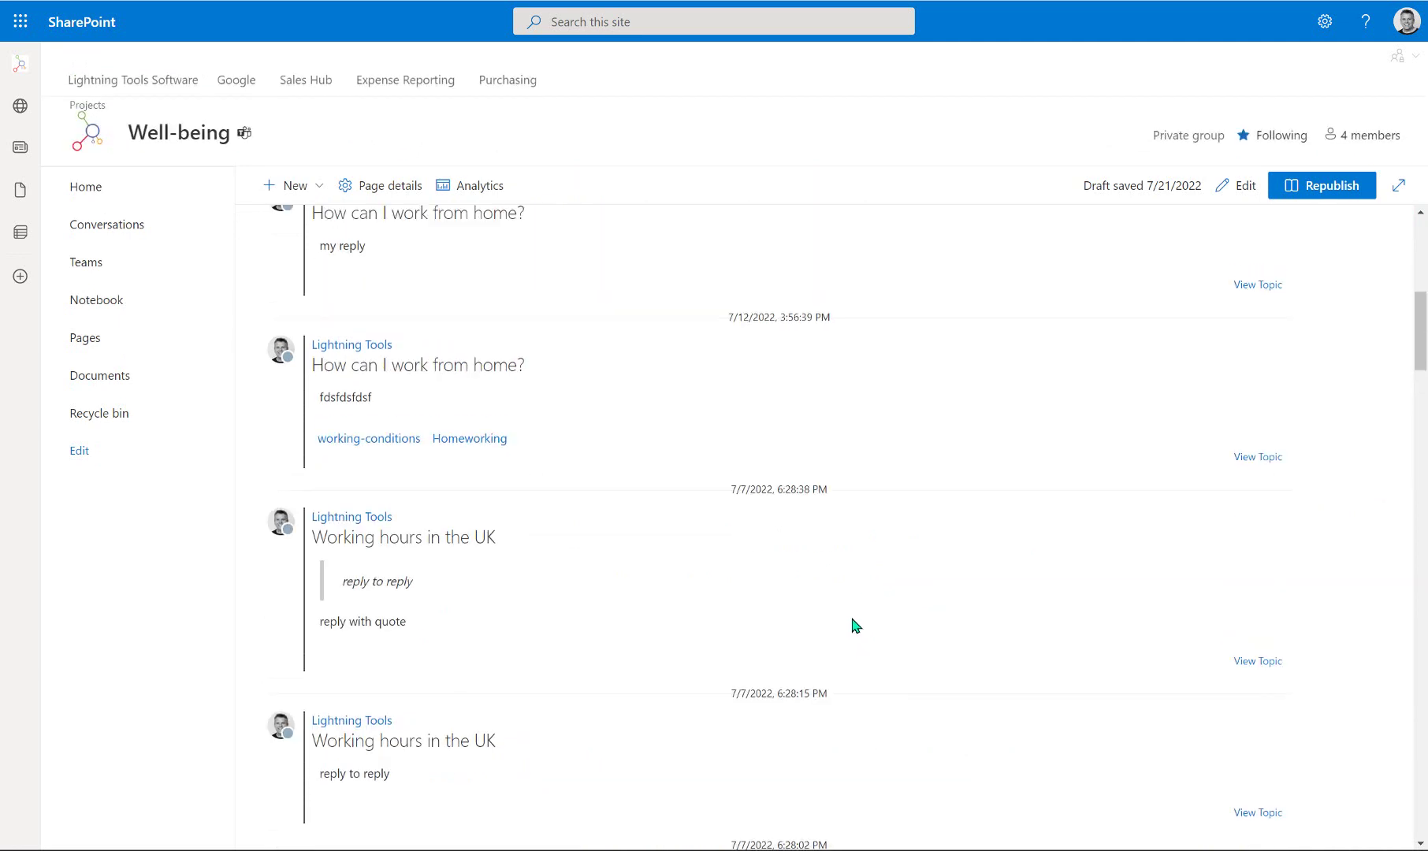
Set the My Posts status filter to Pending and view the available status options again.
left_click(1204, 477)
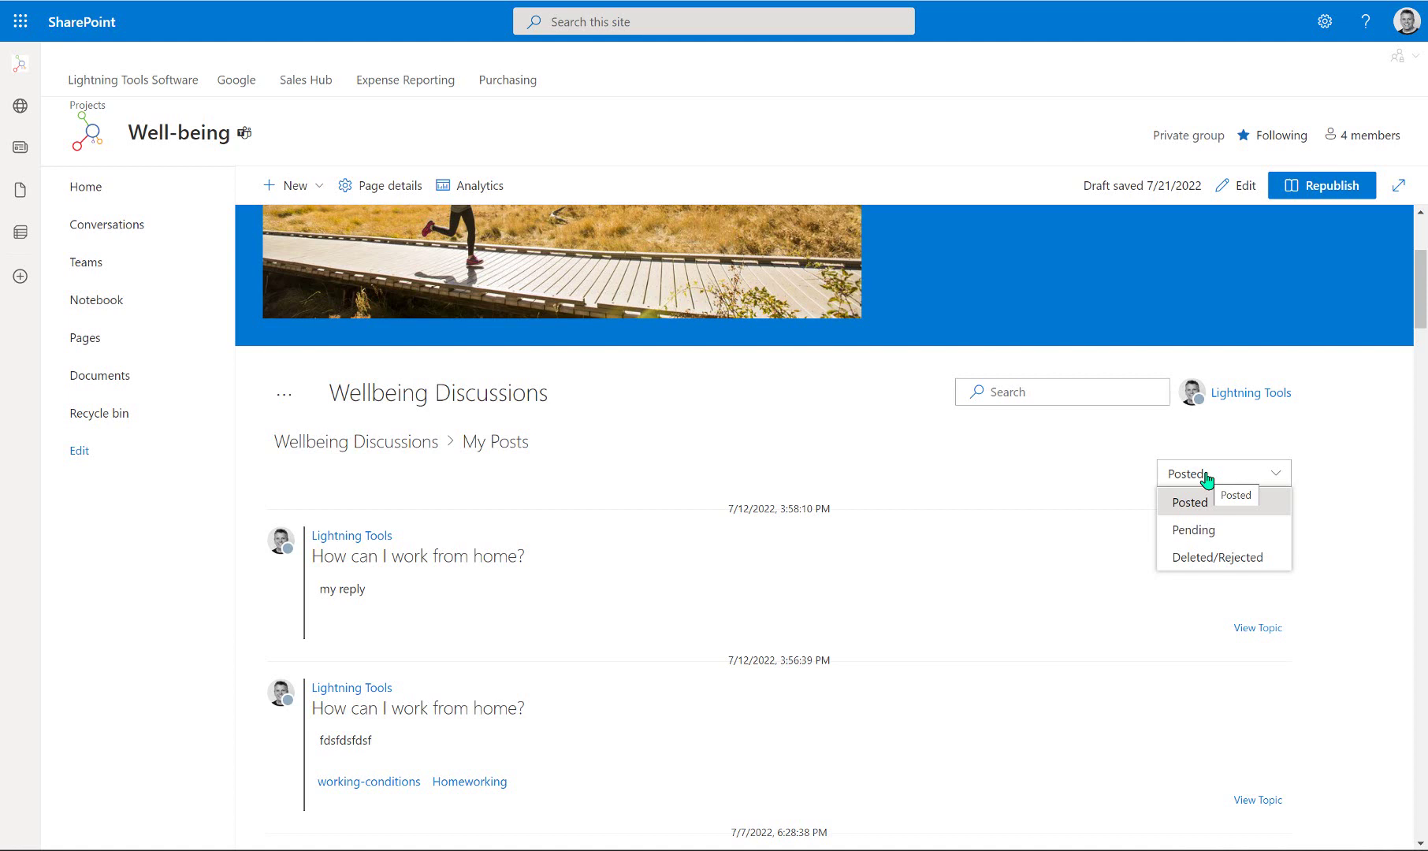
left_click(1241, 540)
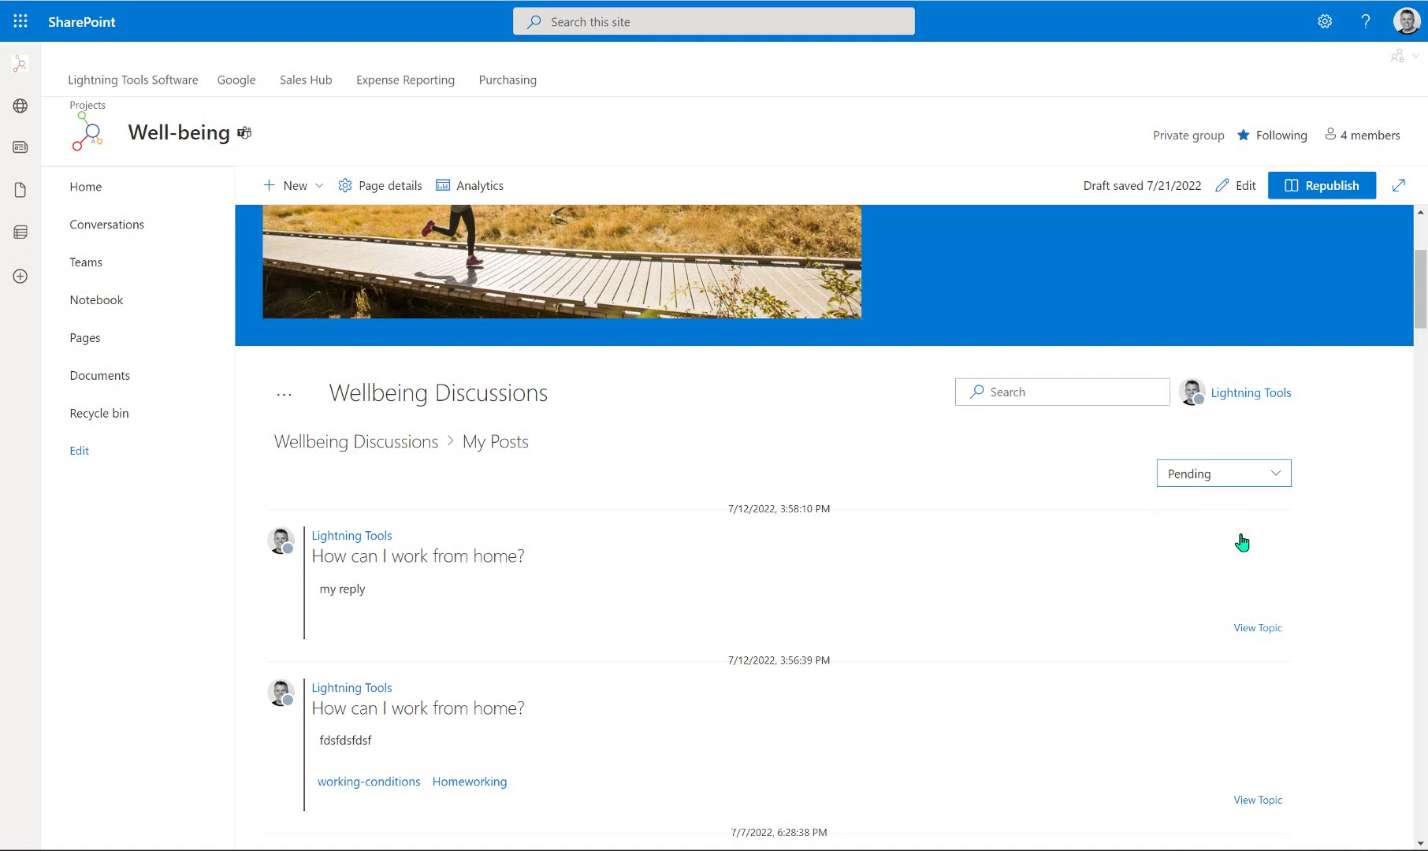
left_click(1239, 477)
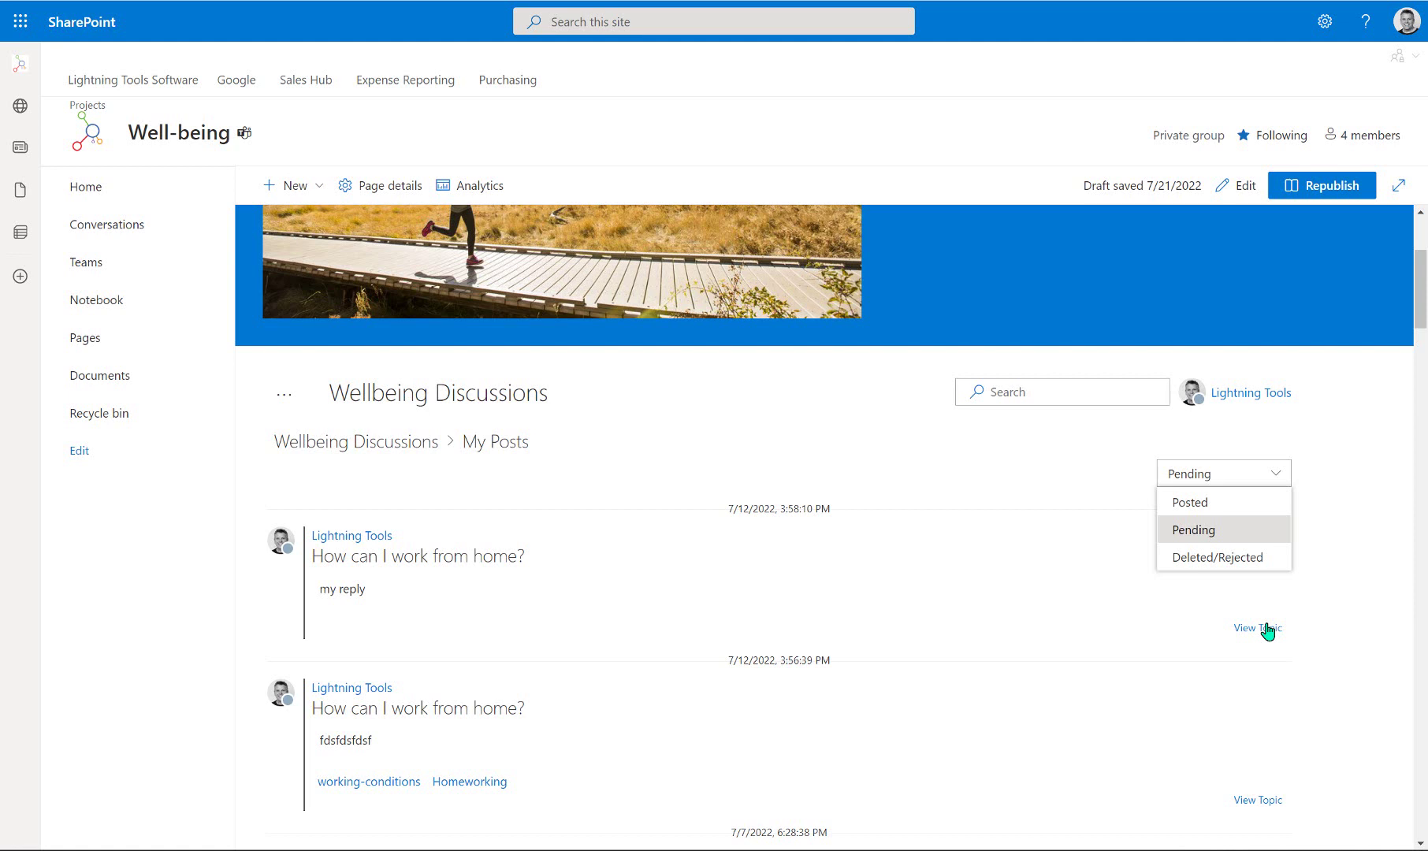
Show the Unanswered Topics view and examine its topics with their replies and views.
left_click(292, 396)
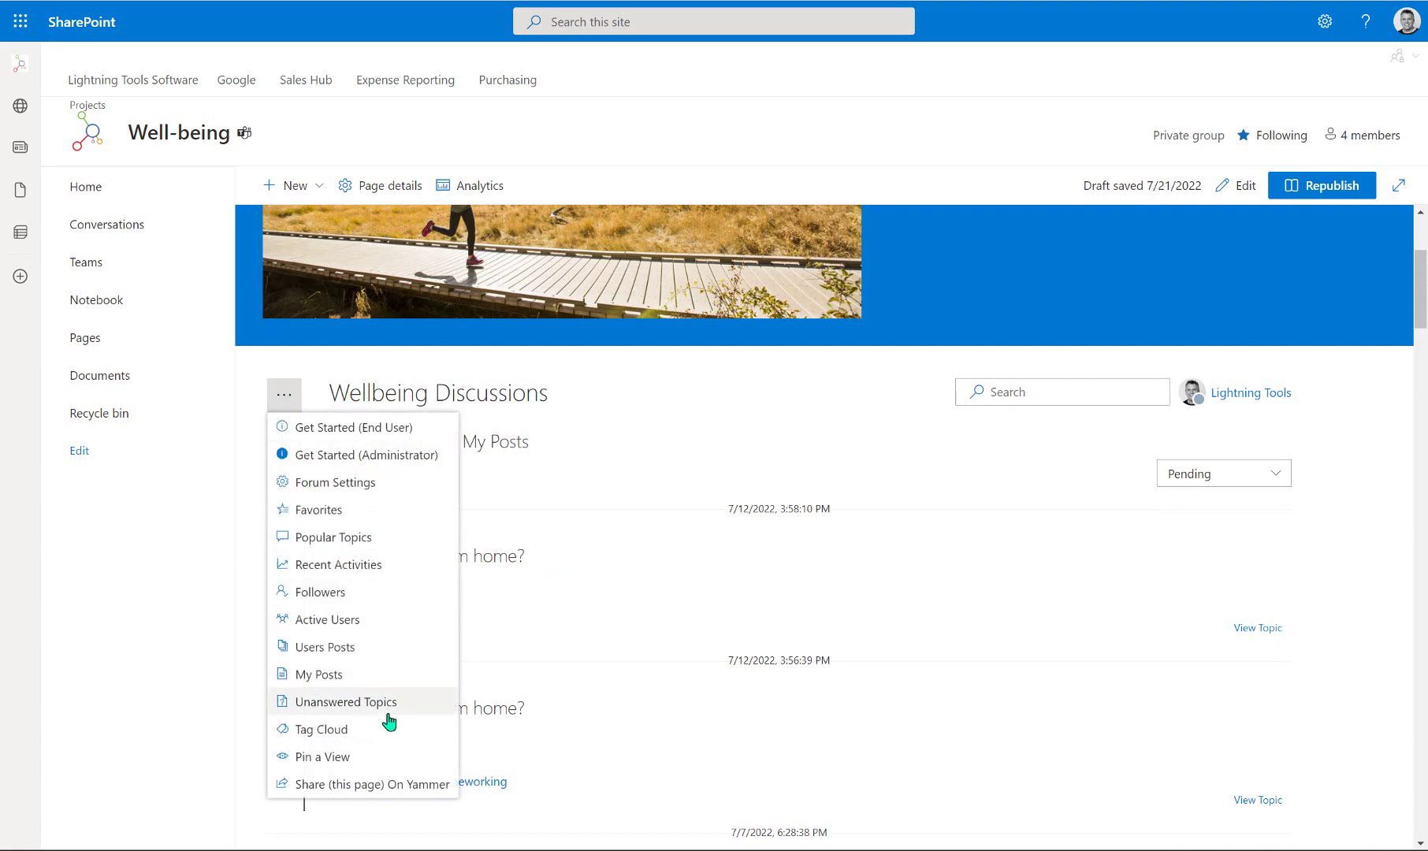
left_click(389, 719)
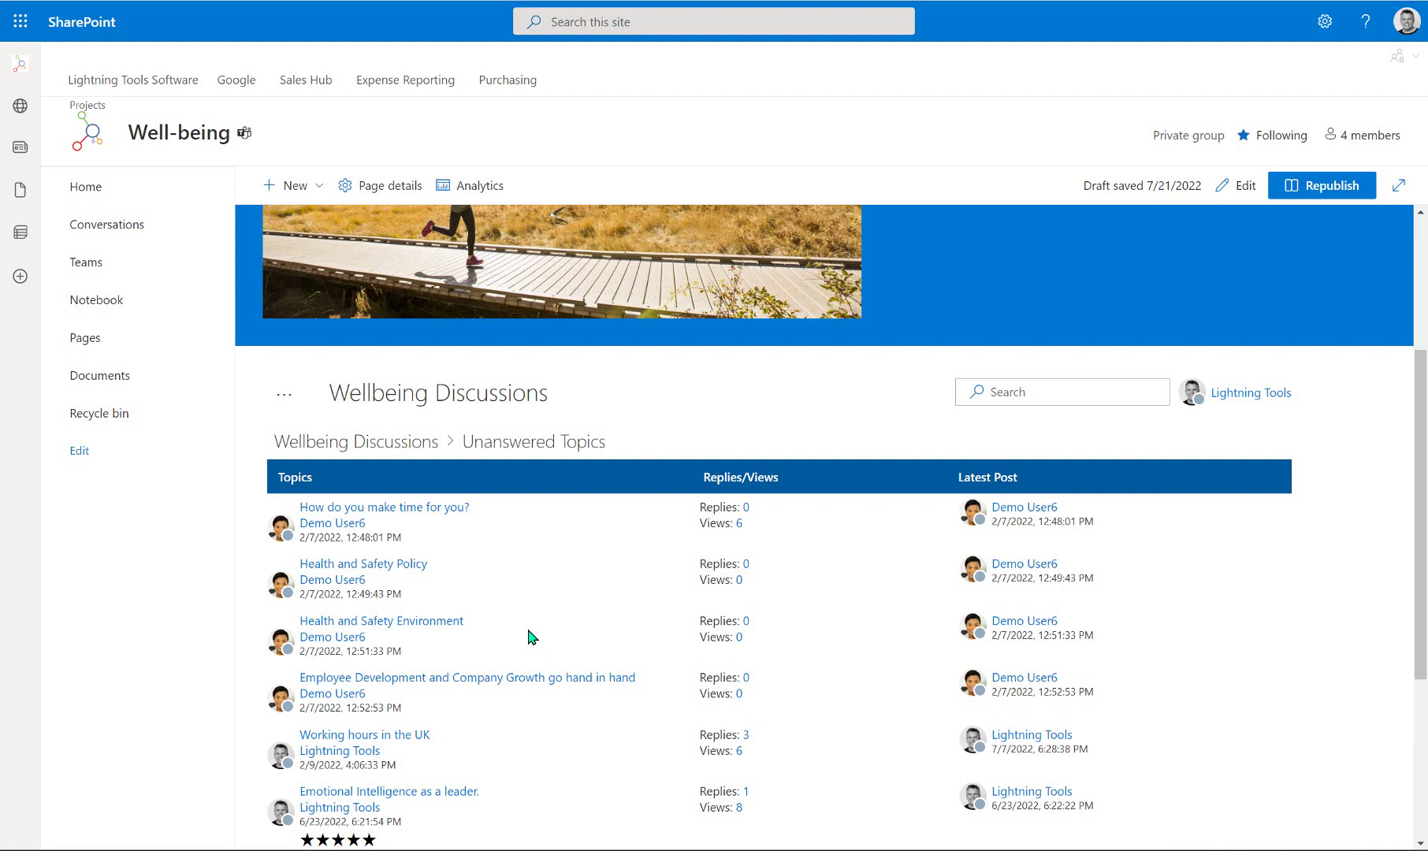
scroll(357, 647, "down", 2)
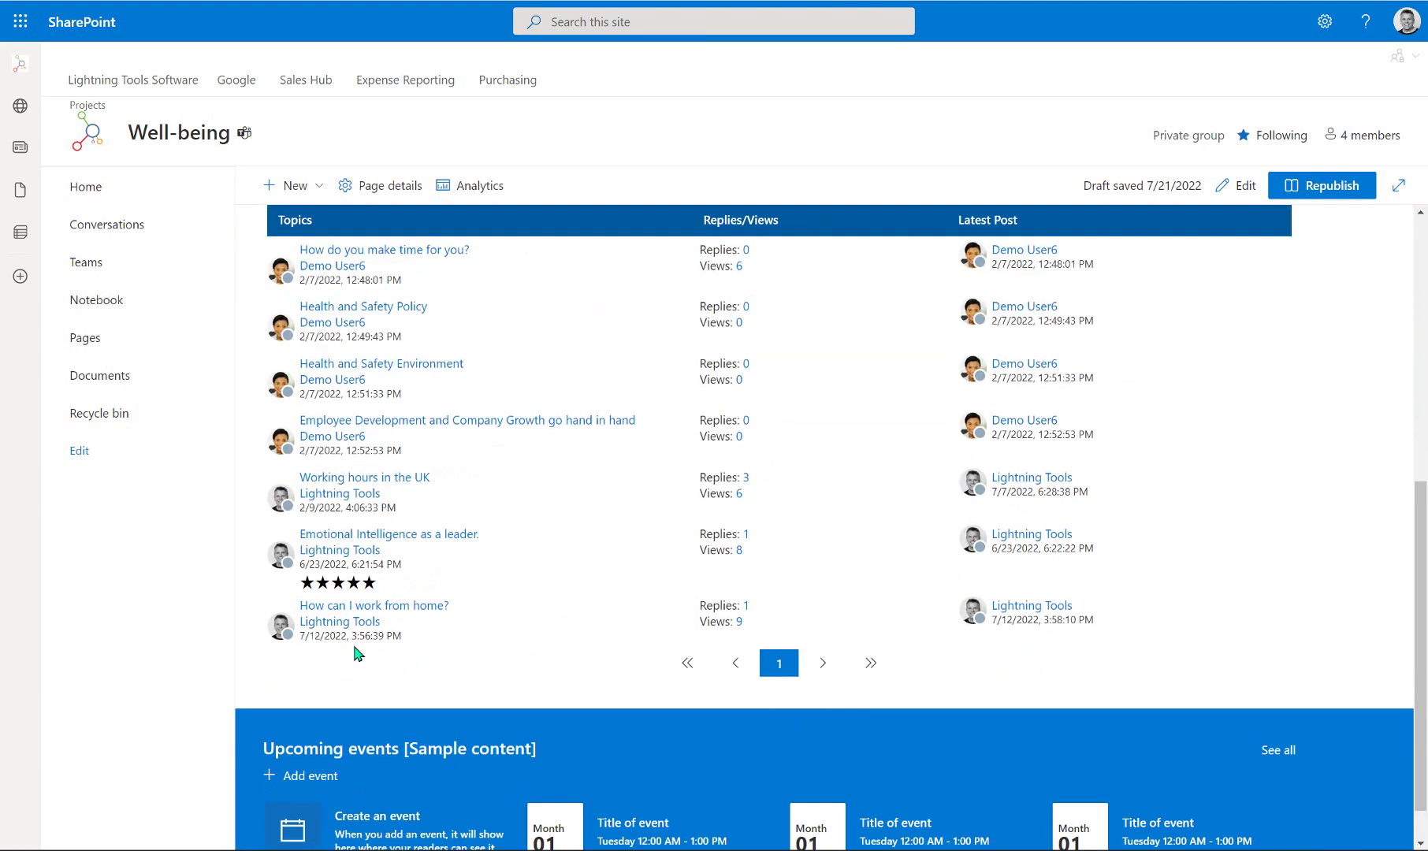
scroll(356, 655, "up", 1)
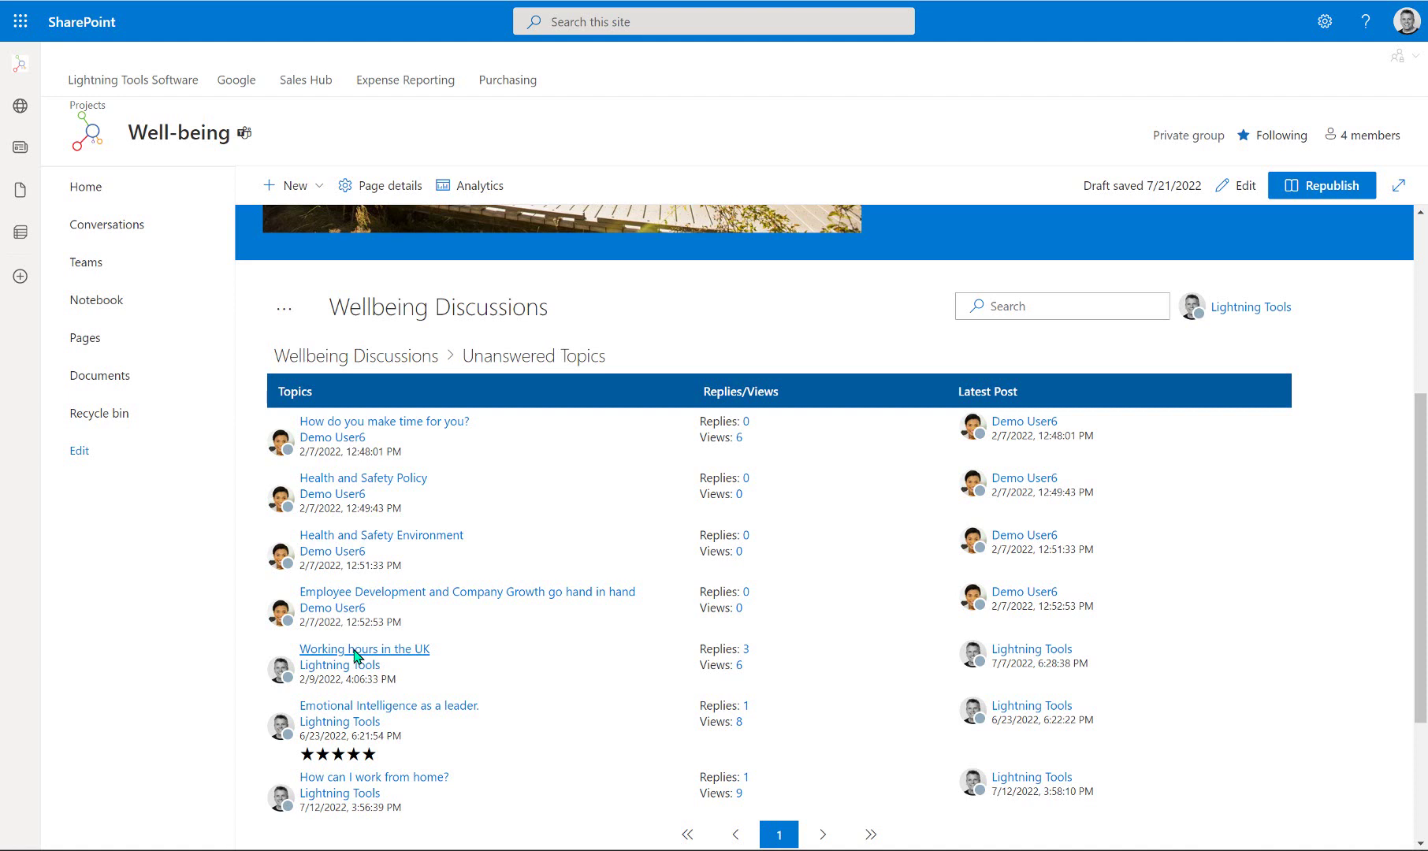
Open the Tag Cloud, list the topics tagged work-life-balance and return to the forum overview.
left_click(284, 309)
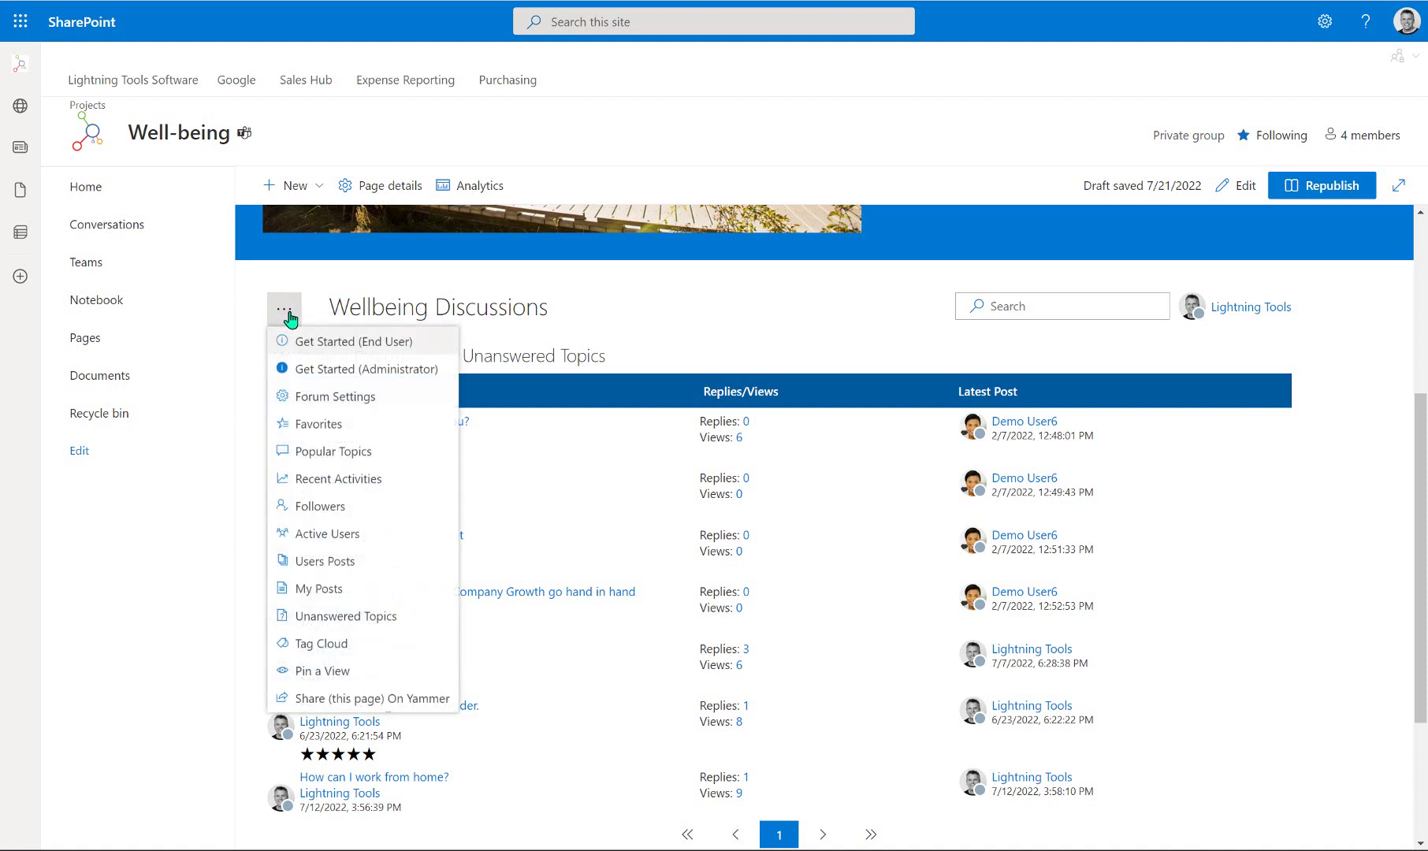
left_click(426, 649)
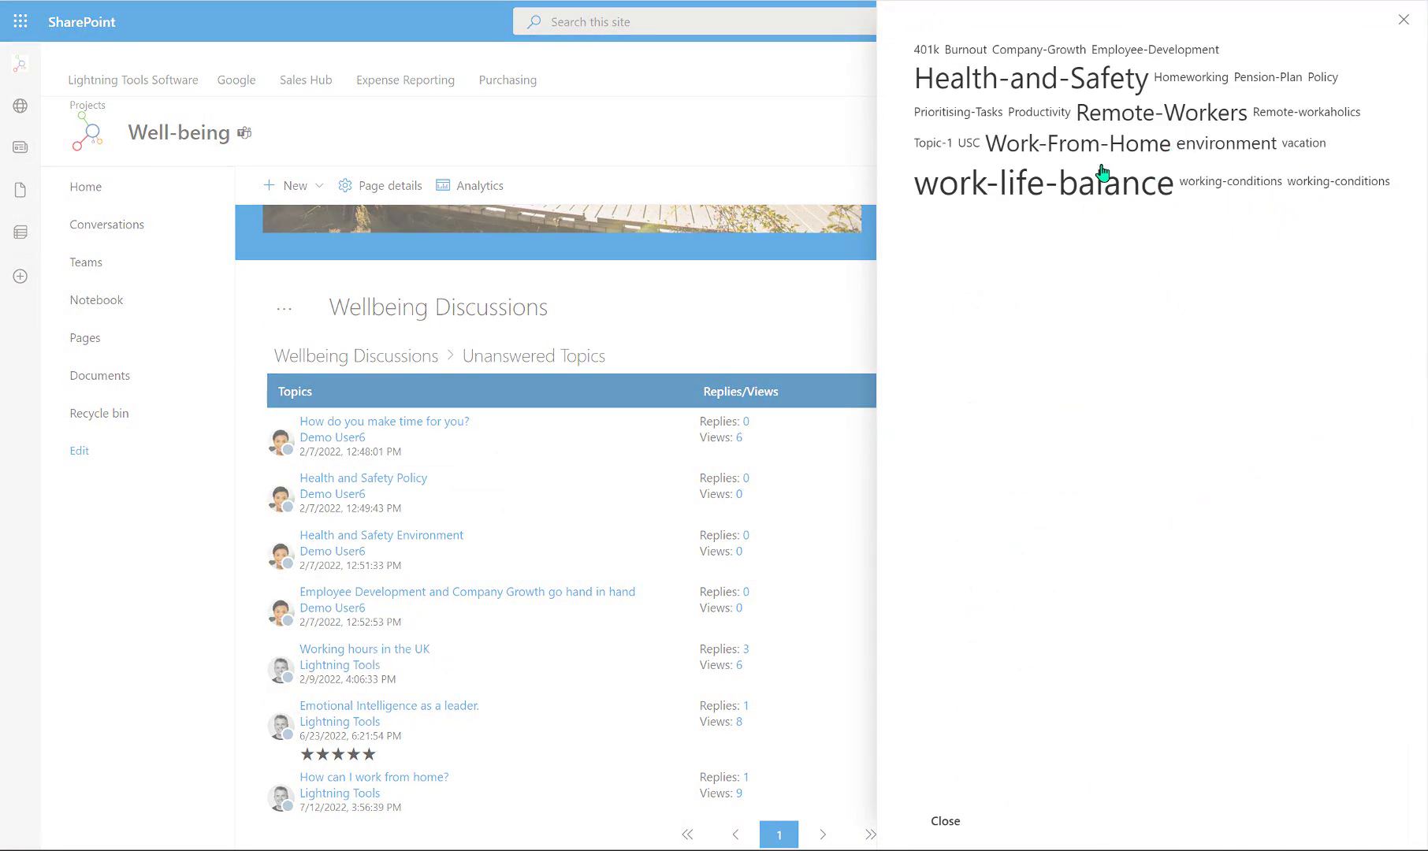
left_click(1080, 181)
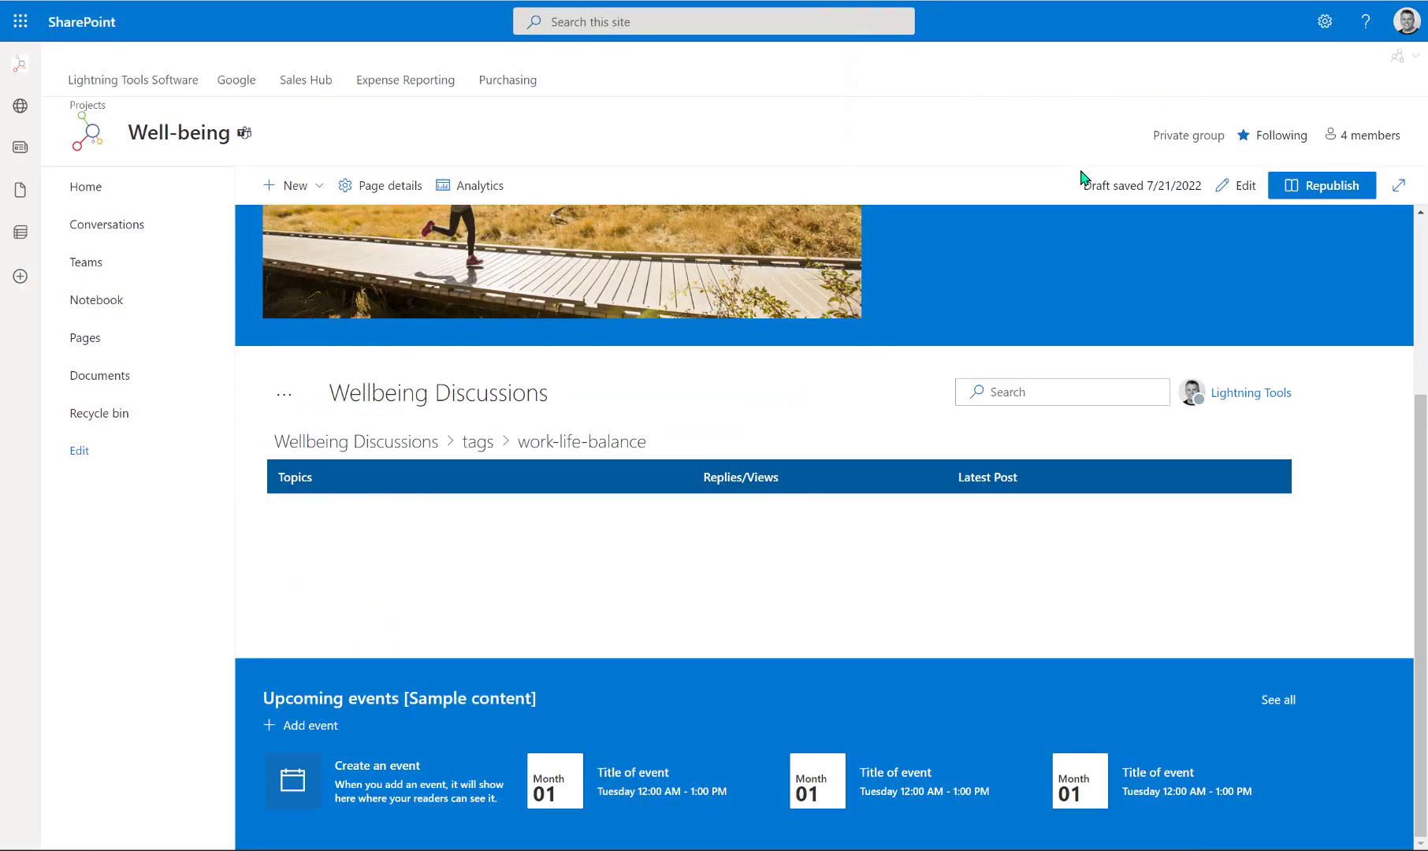
left_click(392, 444)
Examine the Tag Cloud again from the forum overview, including the vacation tag, and return to the overview.
left_click(283, 394)
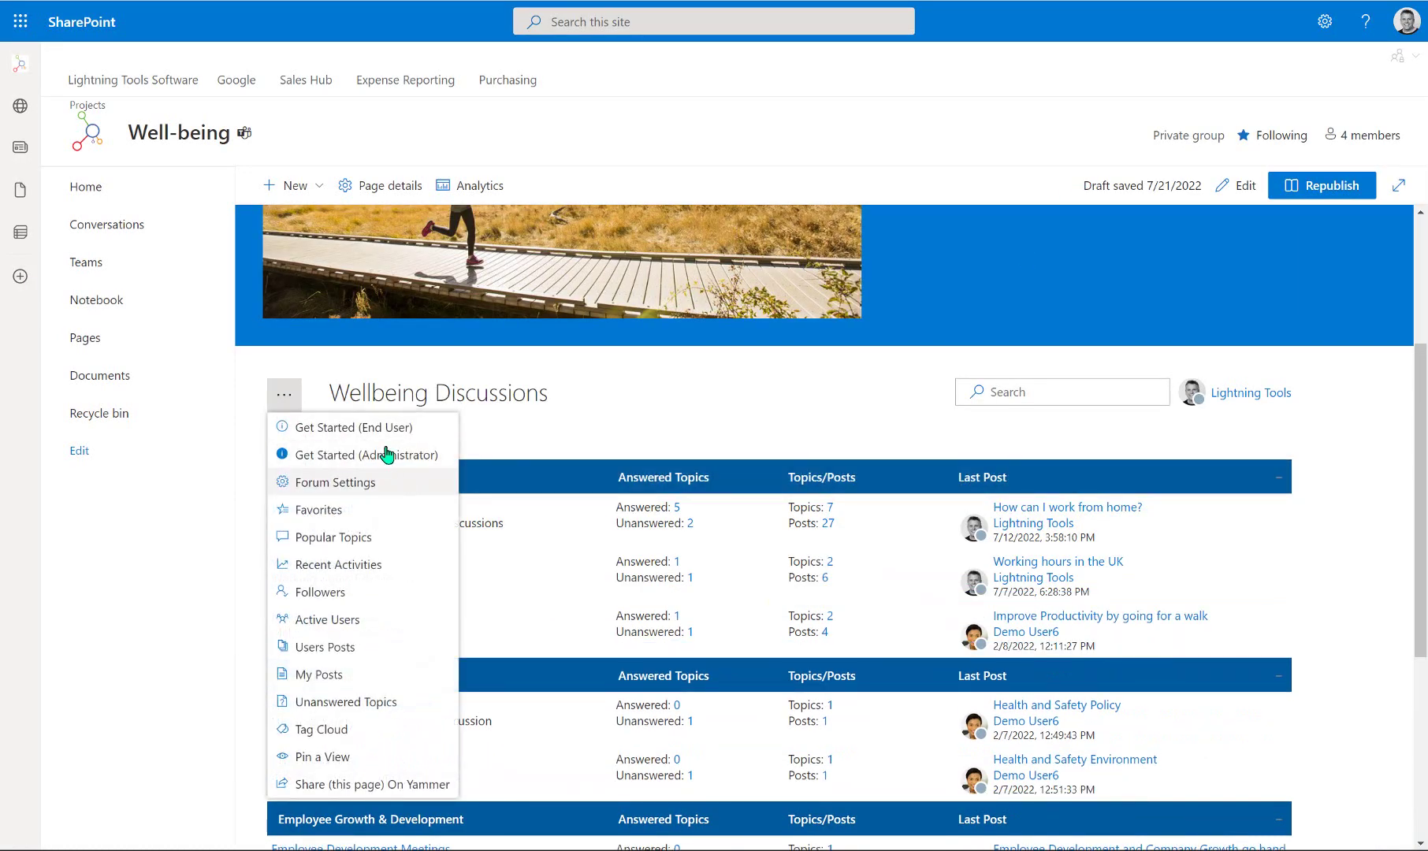
left_click(374, 730)
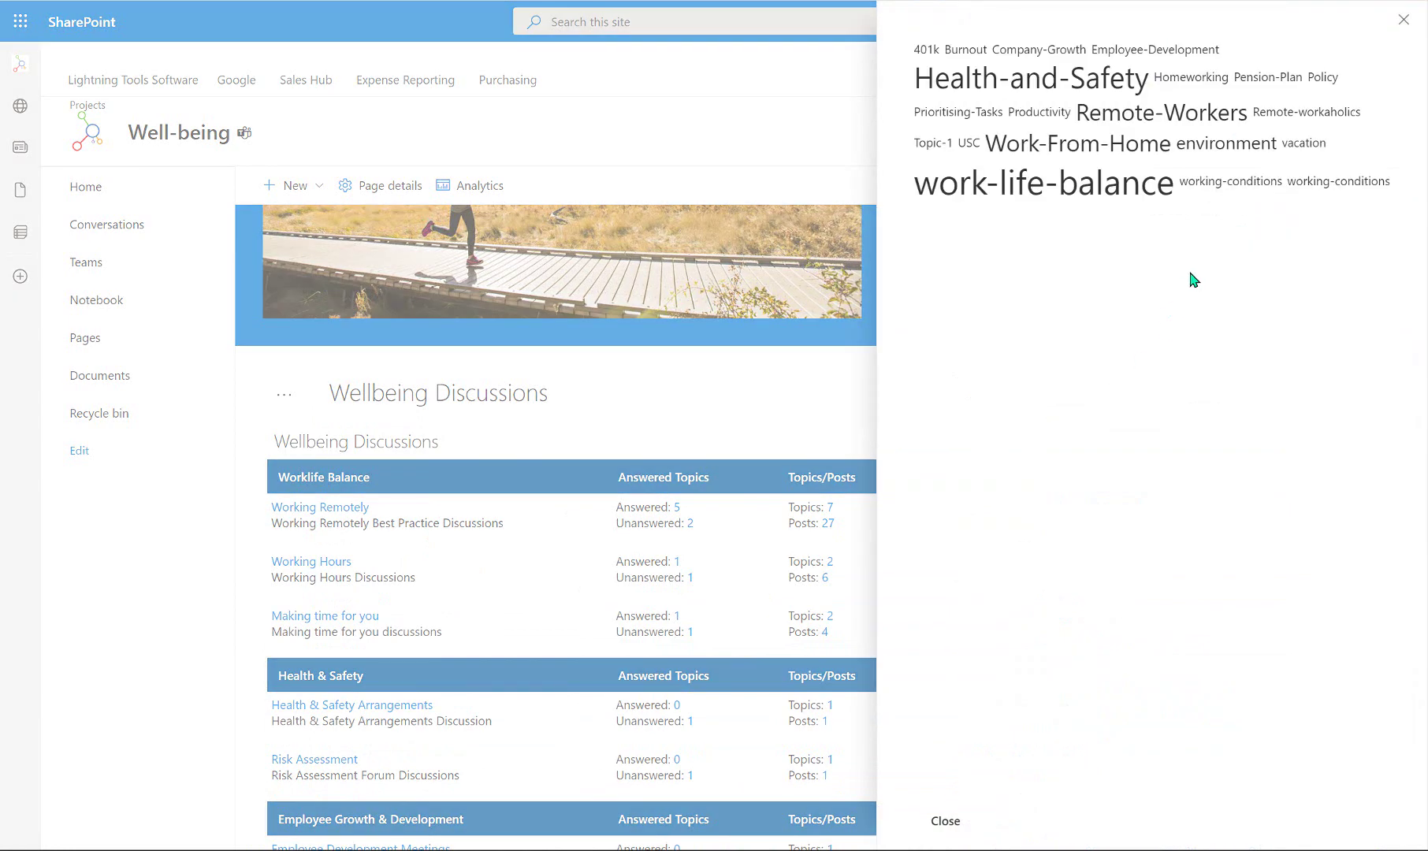
left_click(1296, 142)
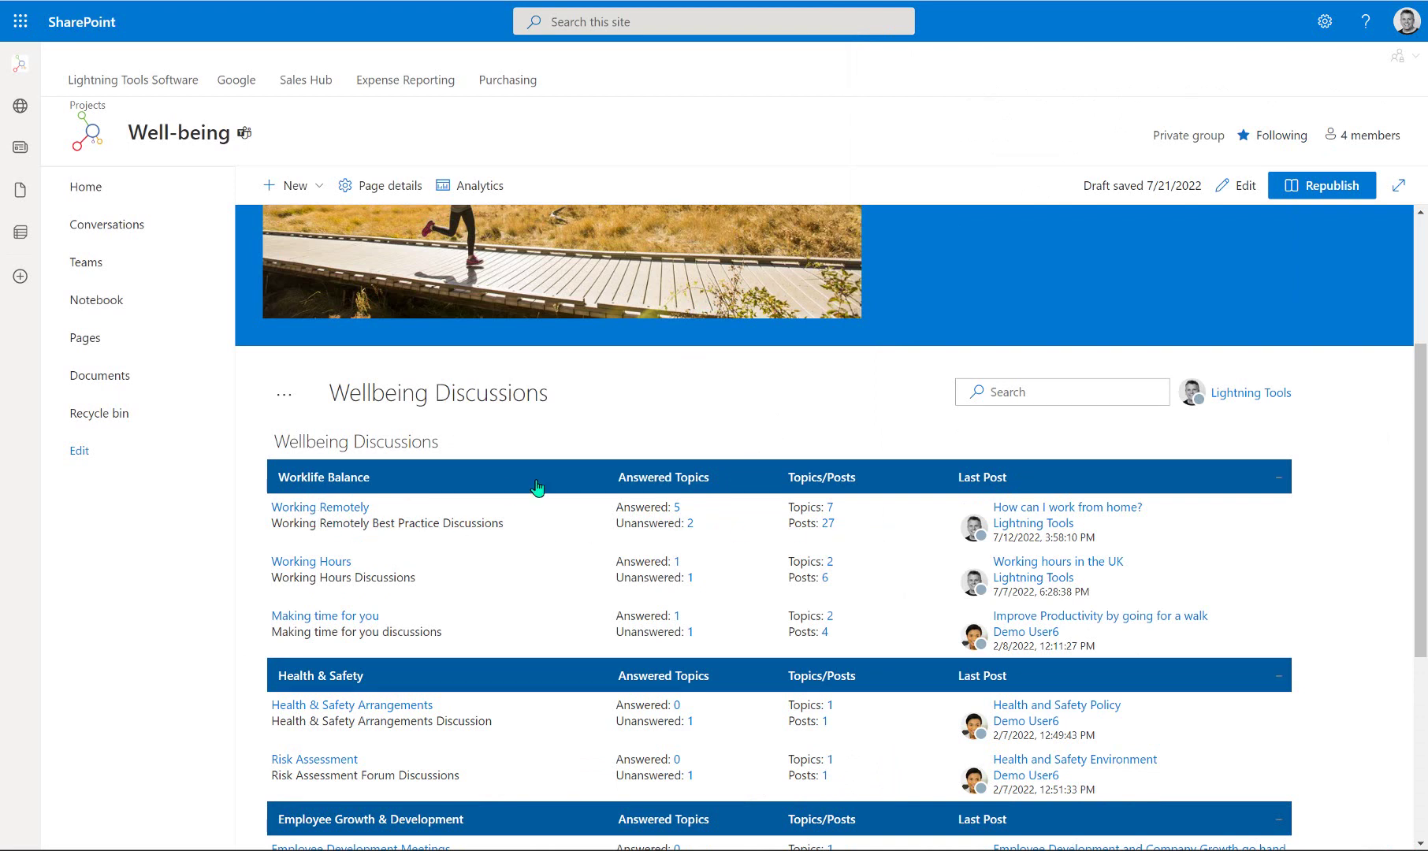
Search Wellbeing Discussions for "working" and browse the matching posts.
left_click(1052, 386)
type("w")
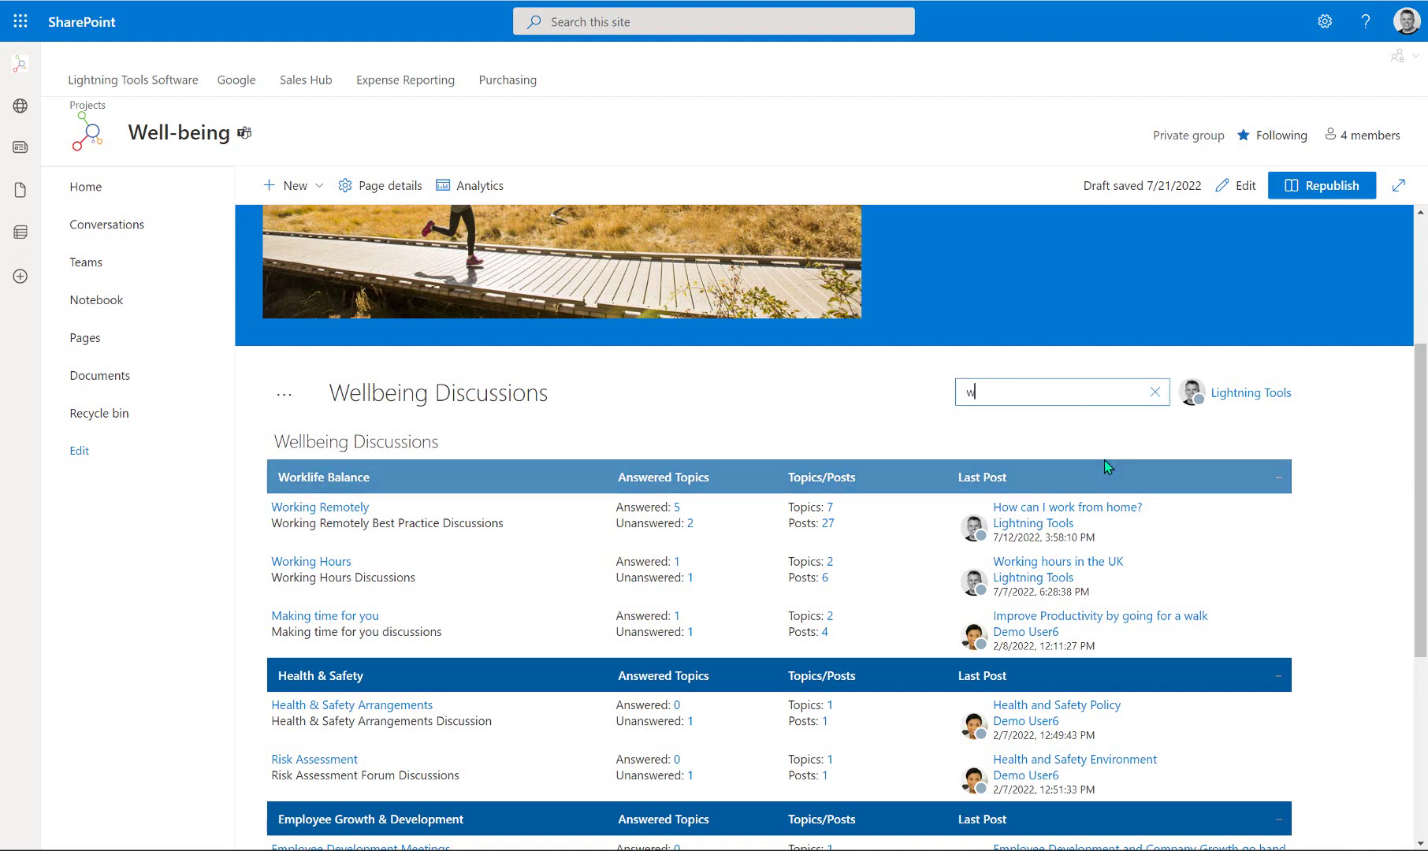
type("orking")
key("Return")
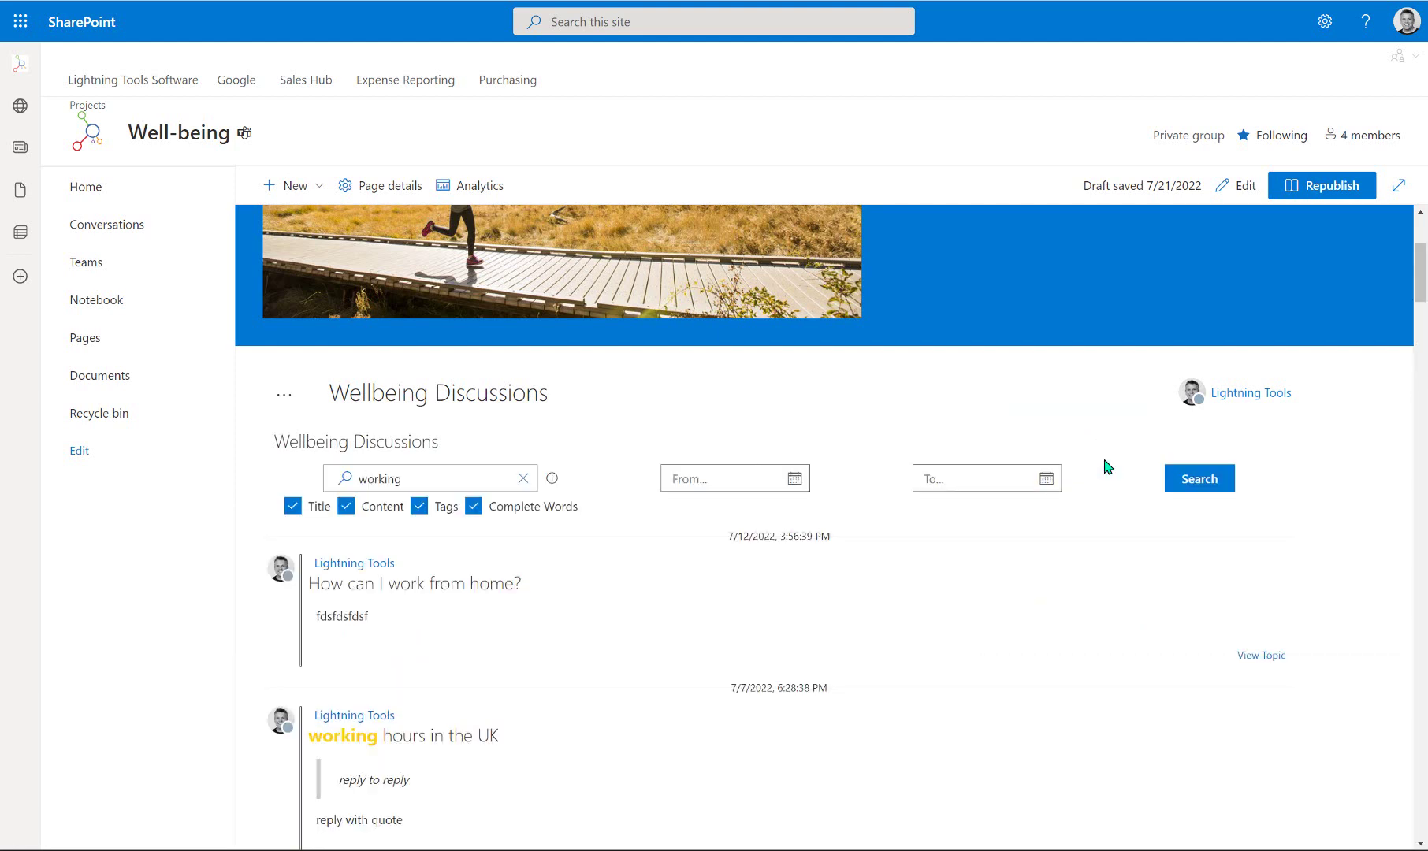
scroll(883, 590, "down", 8)
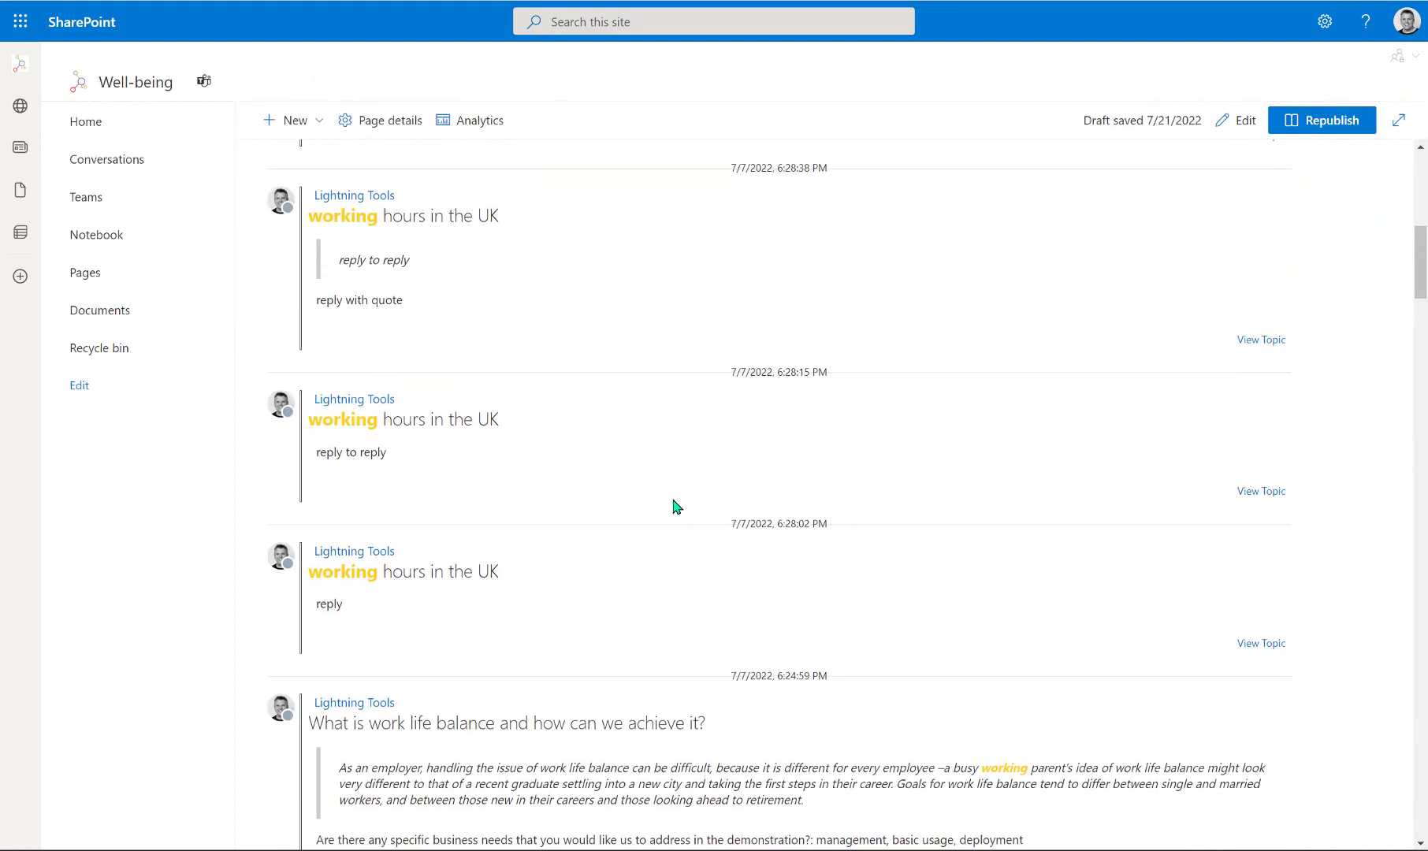
Examine further posts matching "working" in Wellbeing Discussions and go back to the search options.
scroll(384, 338, "down", 4)
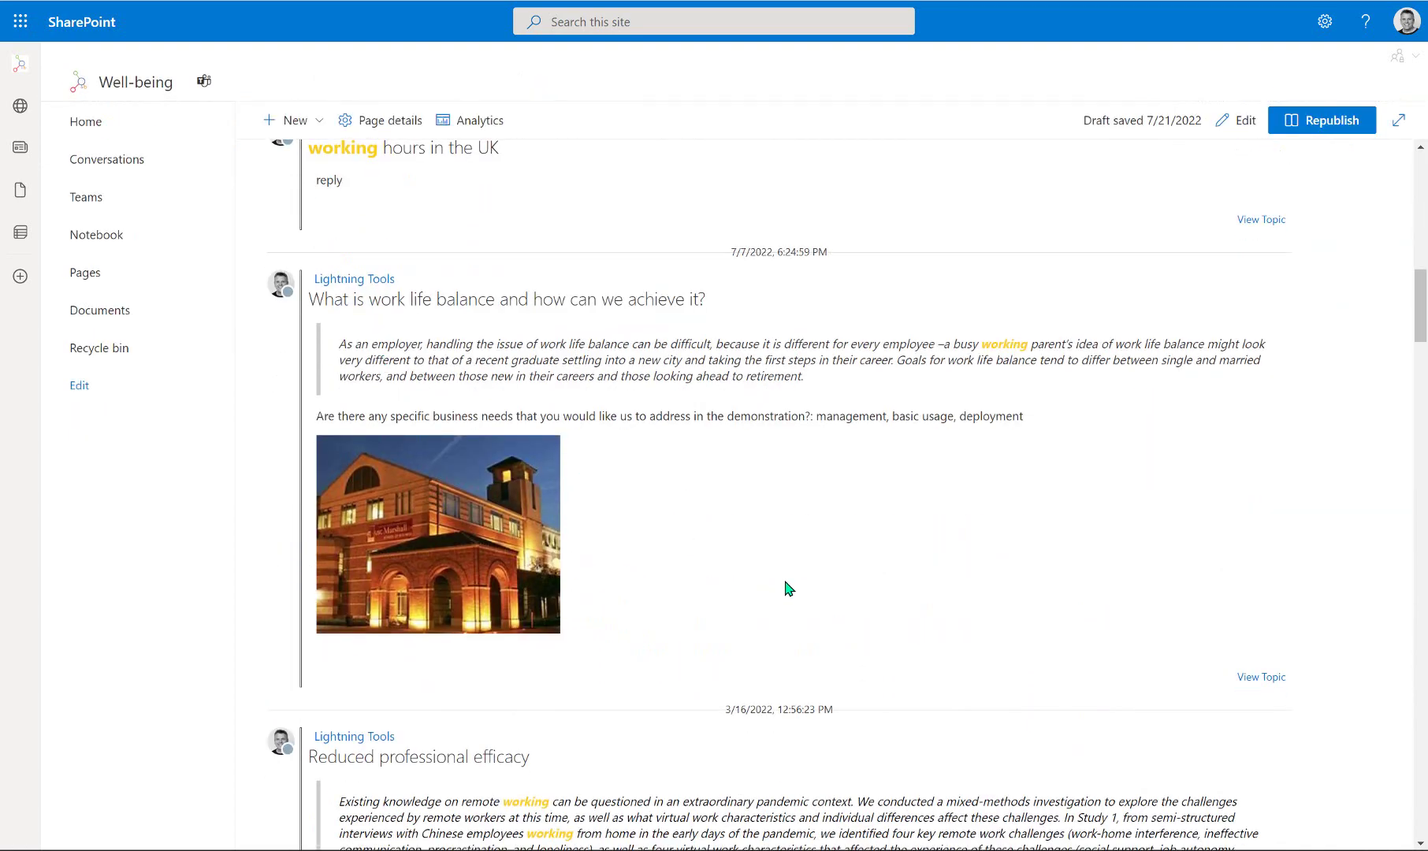
scroll(1016, 564, "down", 5)
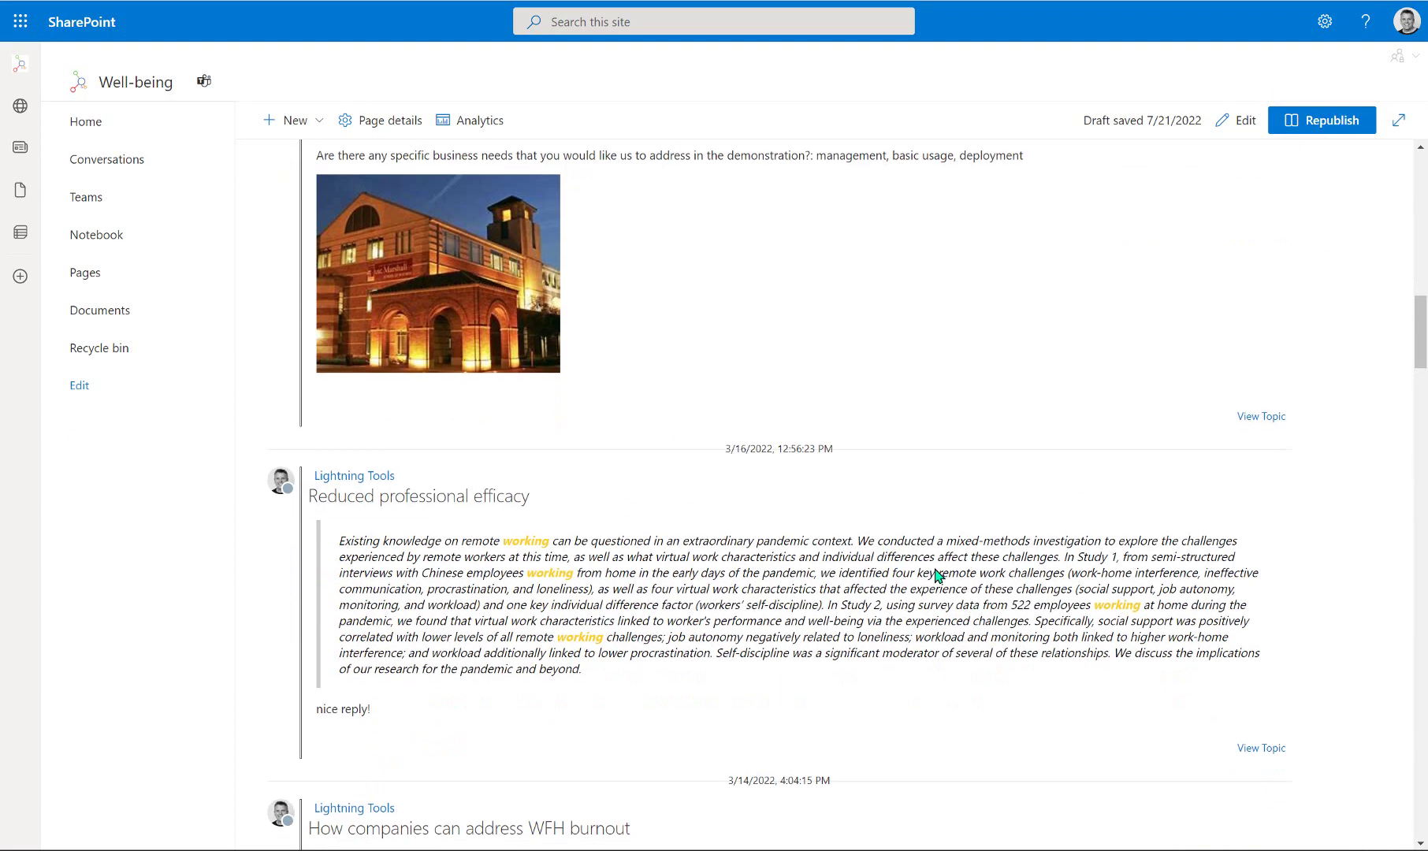
scroll(708, 673, "down", 2)
scroll(702, 662, "up", 8)
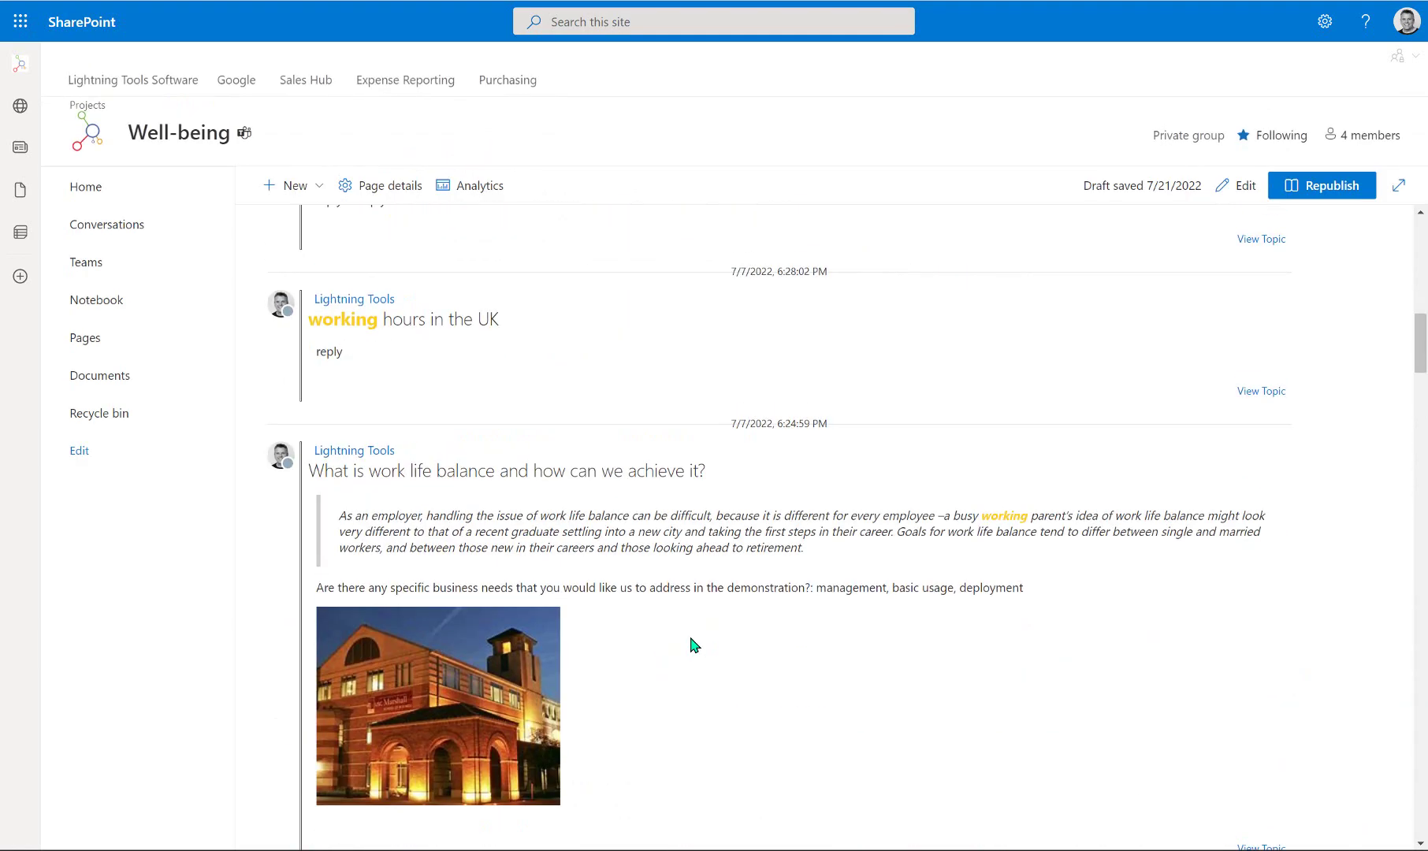
scroll(693, 645, "up", 10)
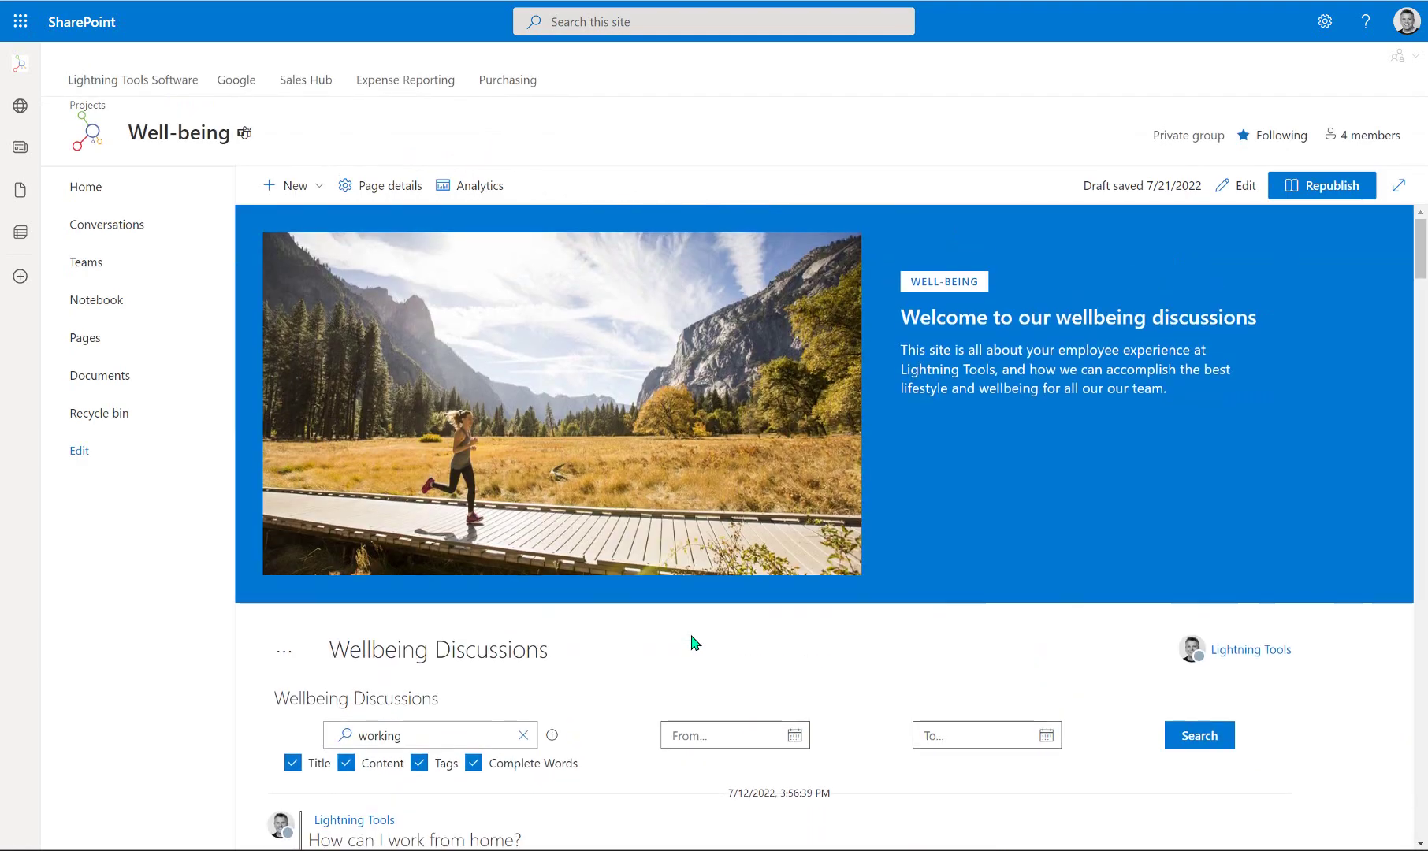
scroll(692, 642, "down", 3)
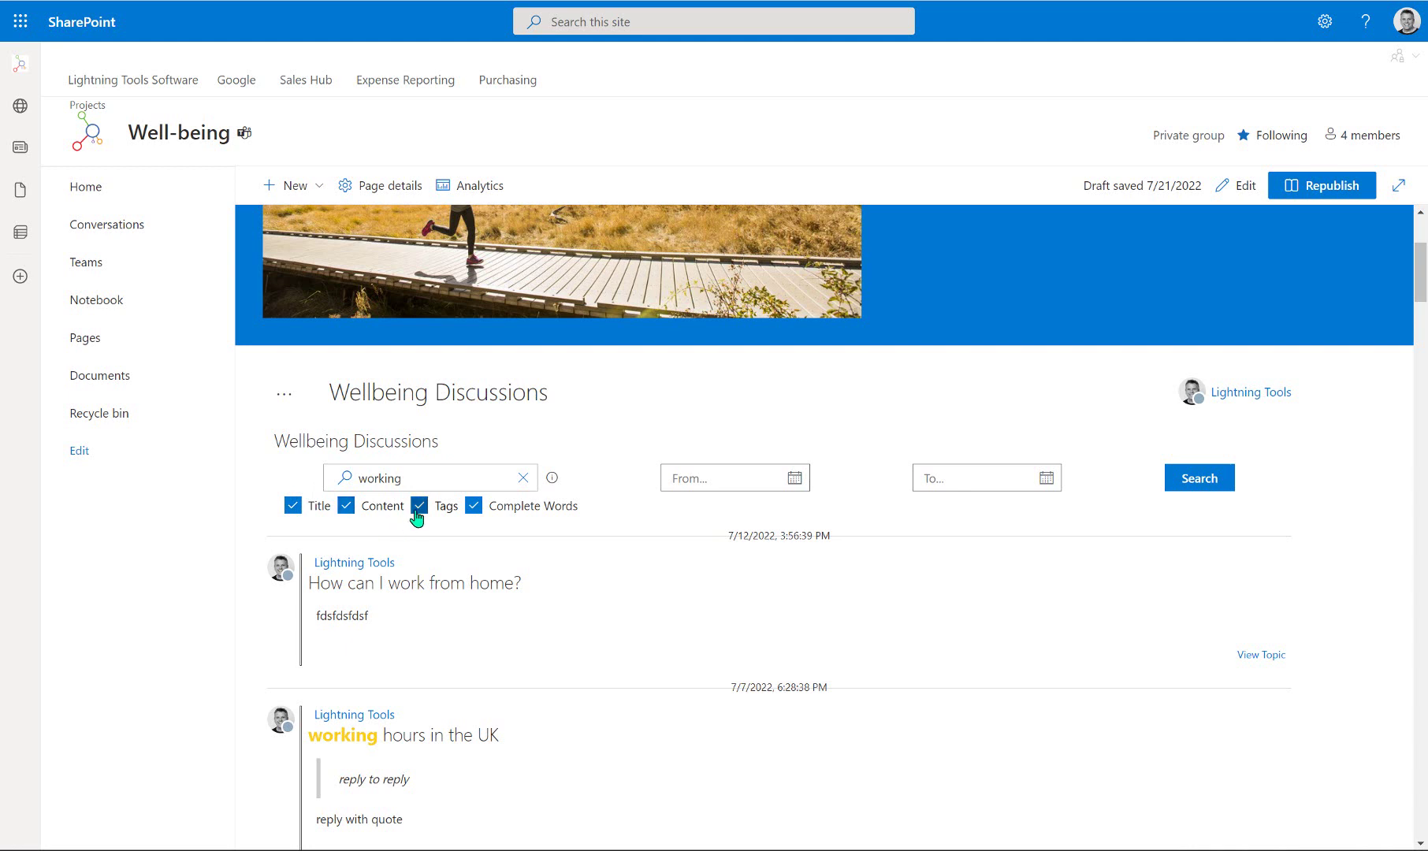
Search Wellbeing Discussions for "work" with Complete Words enabled and examine the highlighted matches in the posts.
left_click(473, 507)
left_click(473, 505)
left_click(430, 473)
key("BackSpace")
key("BackSpace")
key("BackSpace")
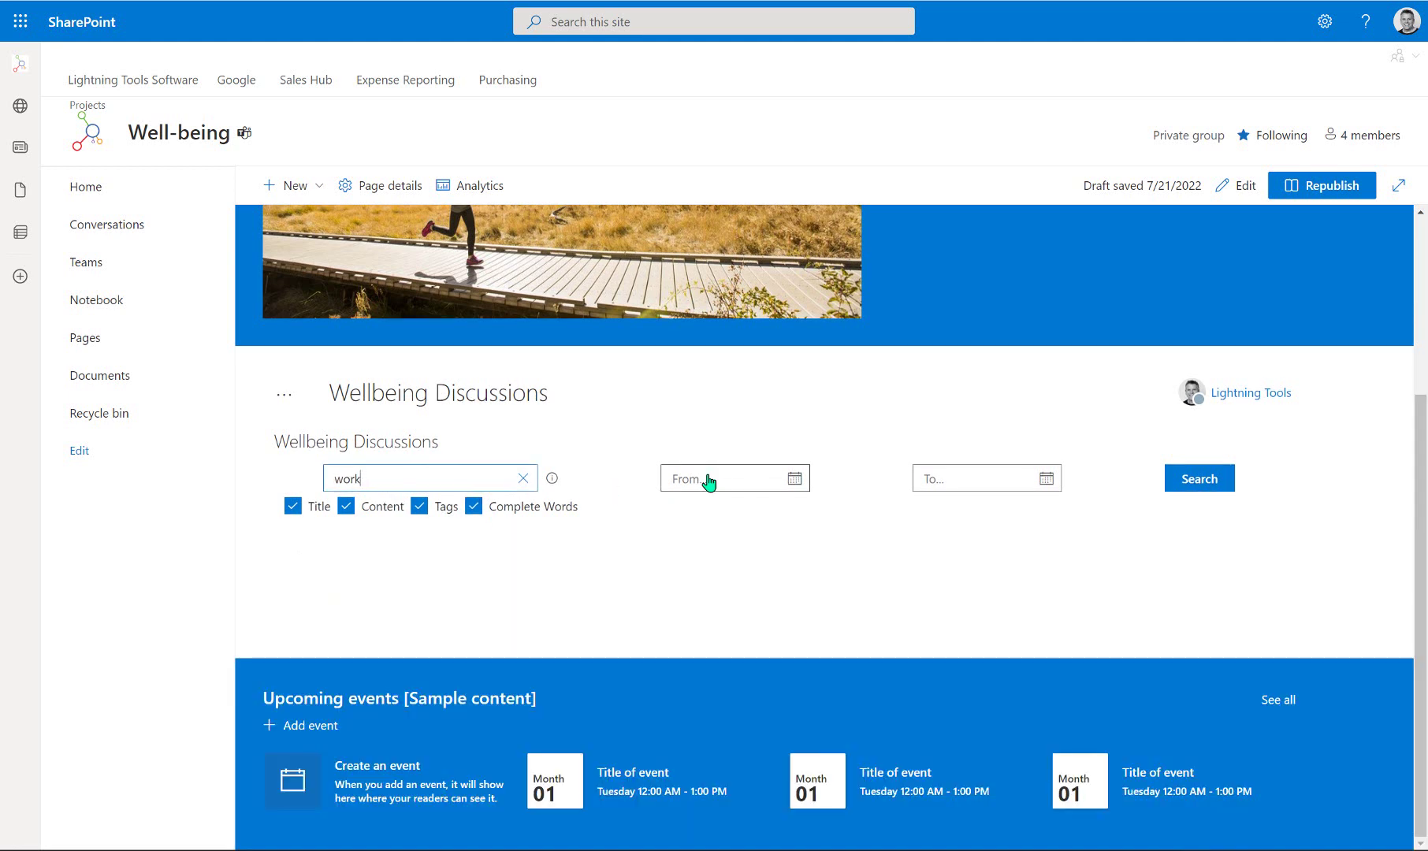
left_click(1196, 480)
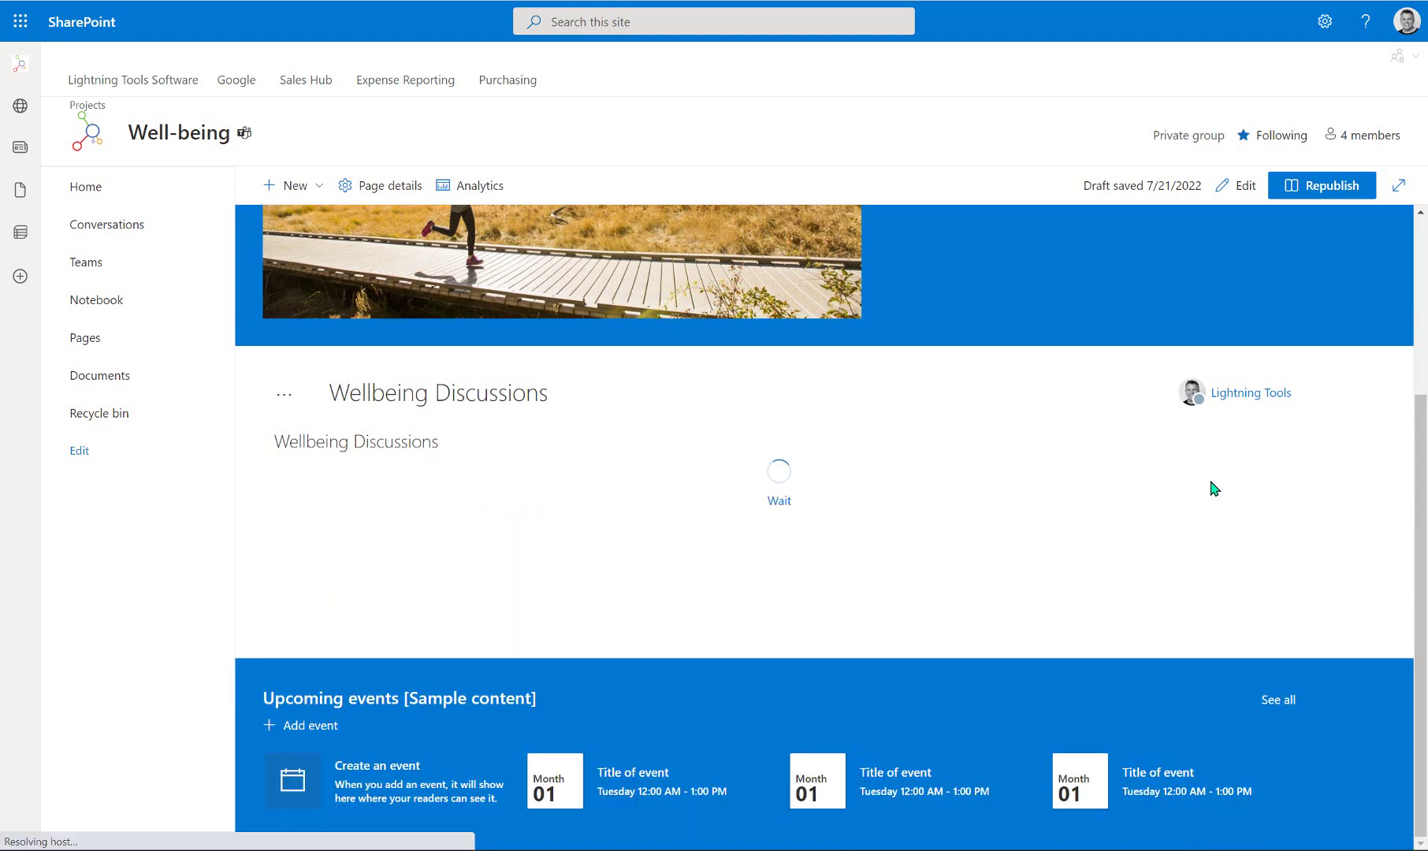
scroll(525, 485, "down", 8)
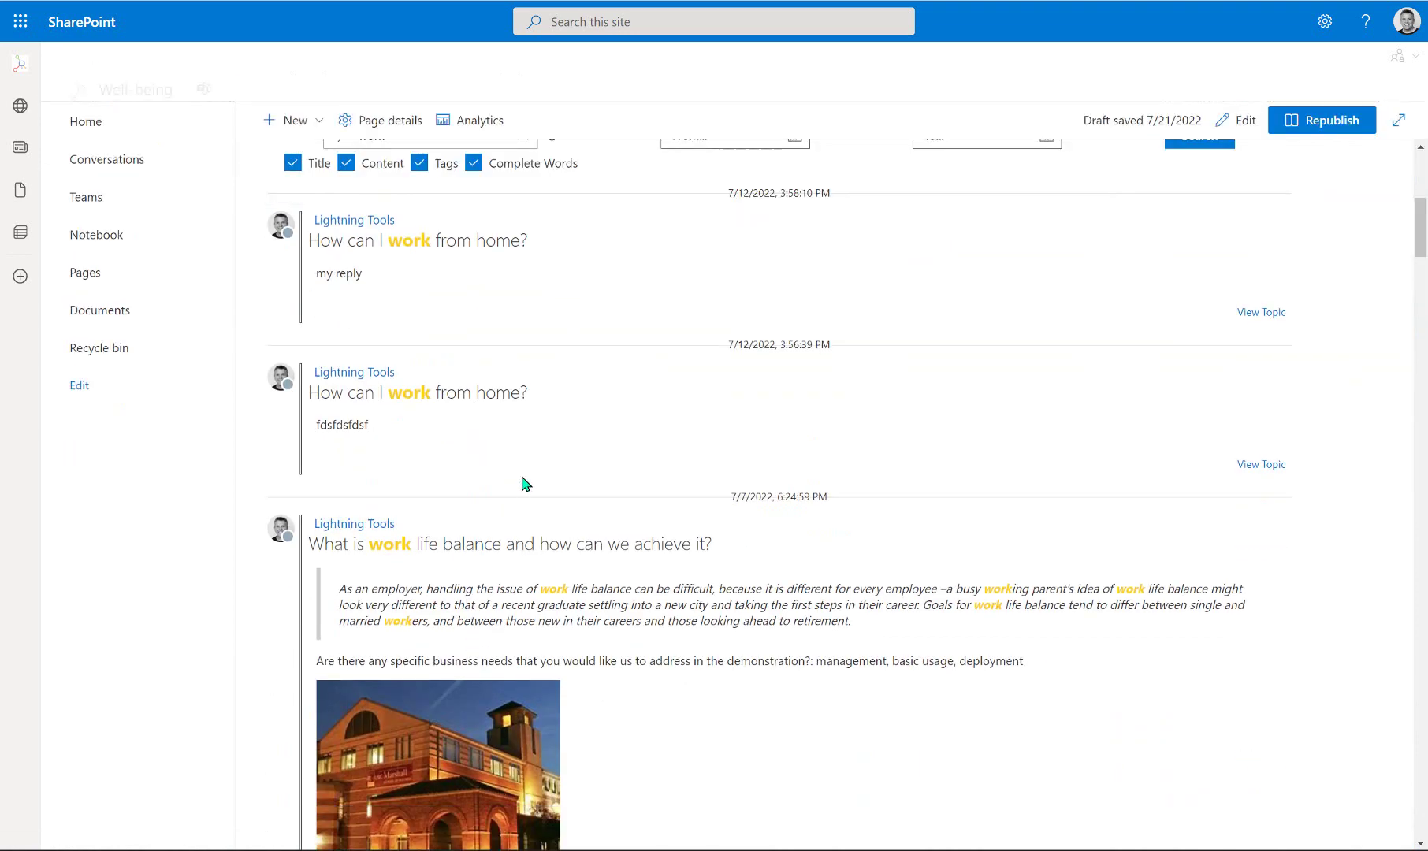
scroll(533, 502, "down", 1)
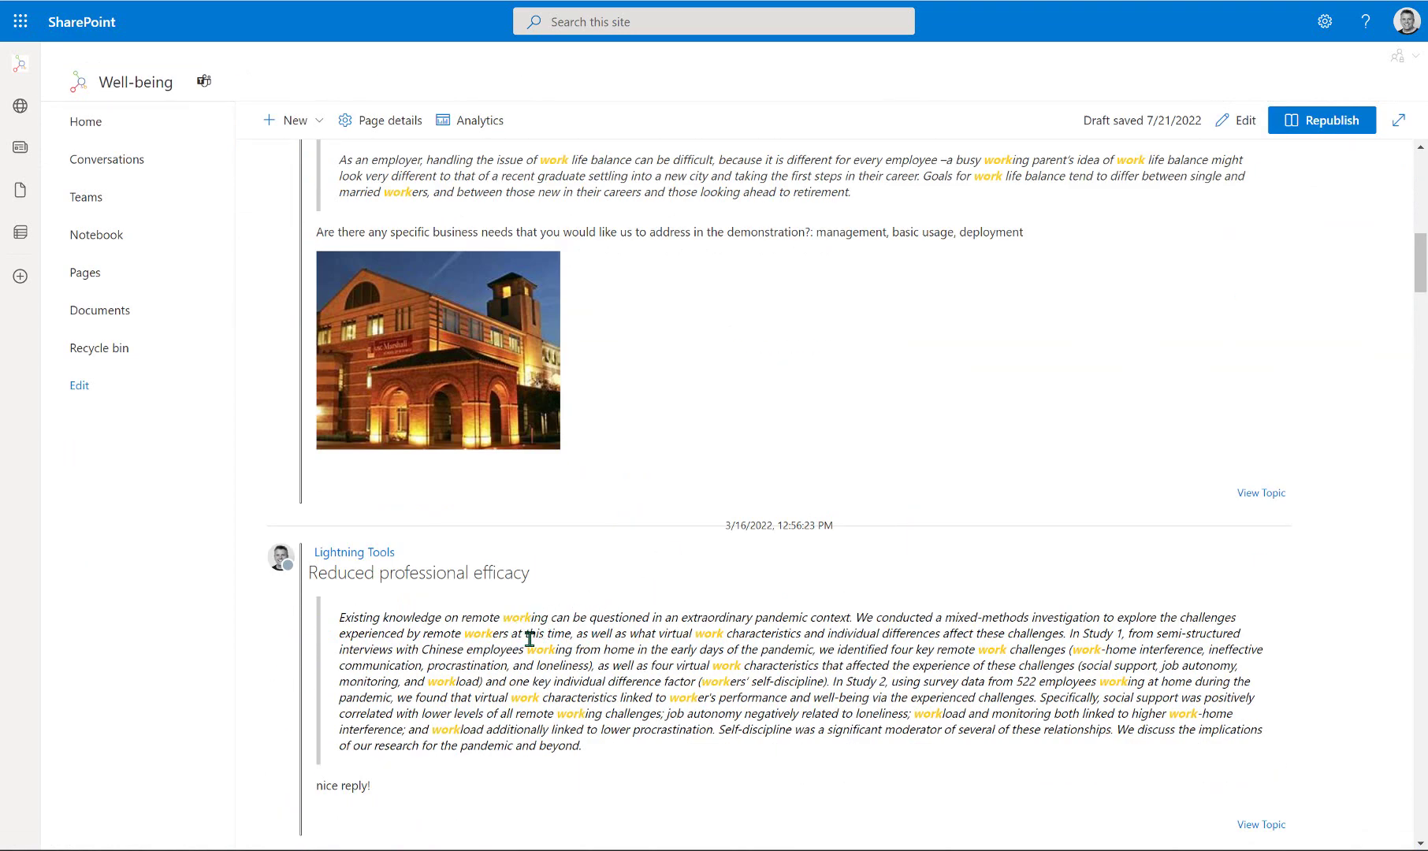
scroll(660, 738, "up", 1)
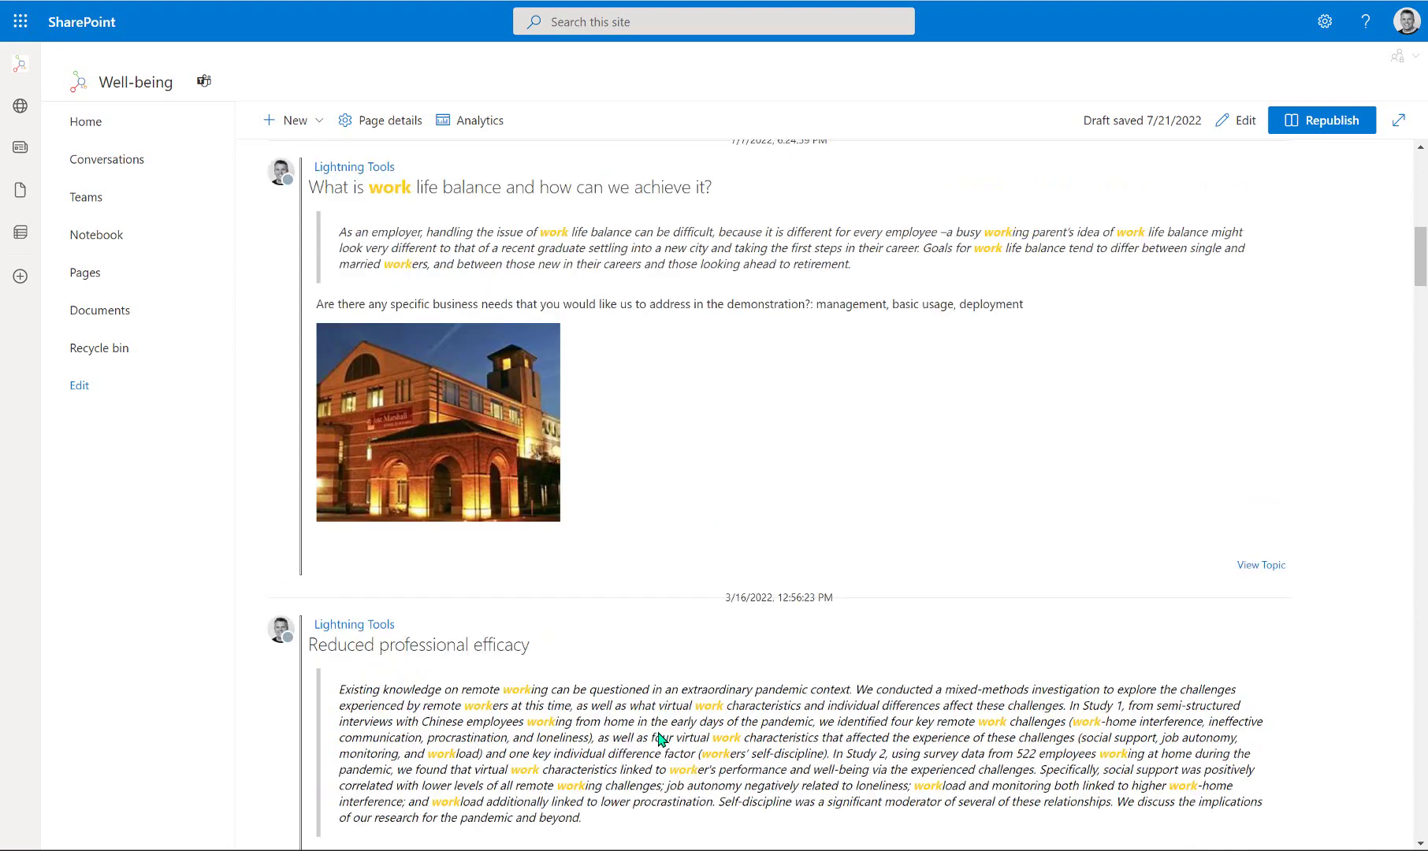
Disable Complete Words, search for "work" again and browse the matching posts.
scroll(660, 739, "up", 10)
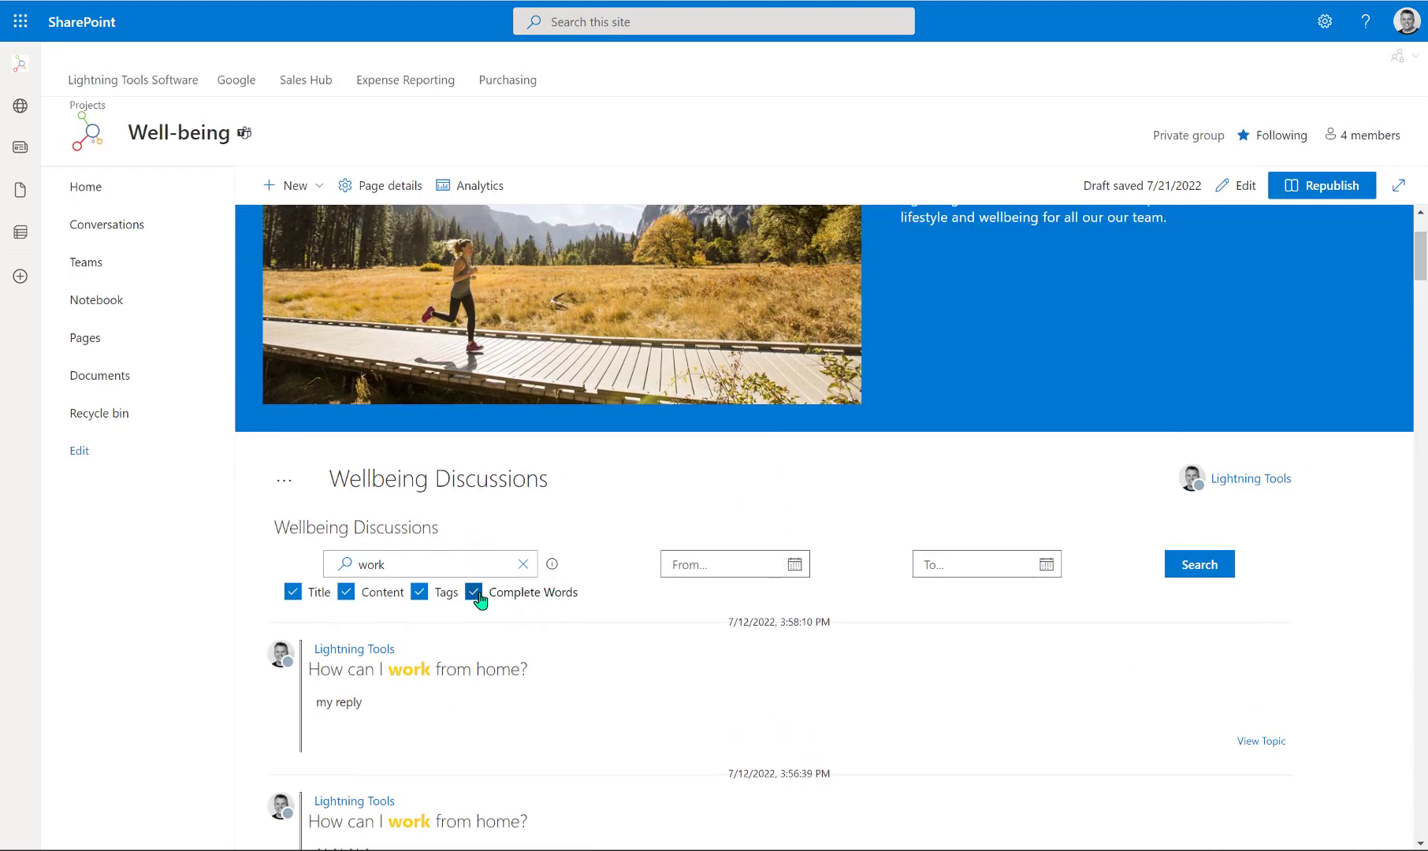
left_click(474, 592)
left_click(1213, 571)
scroll(1177, 619, "down", 8)
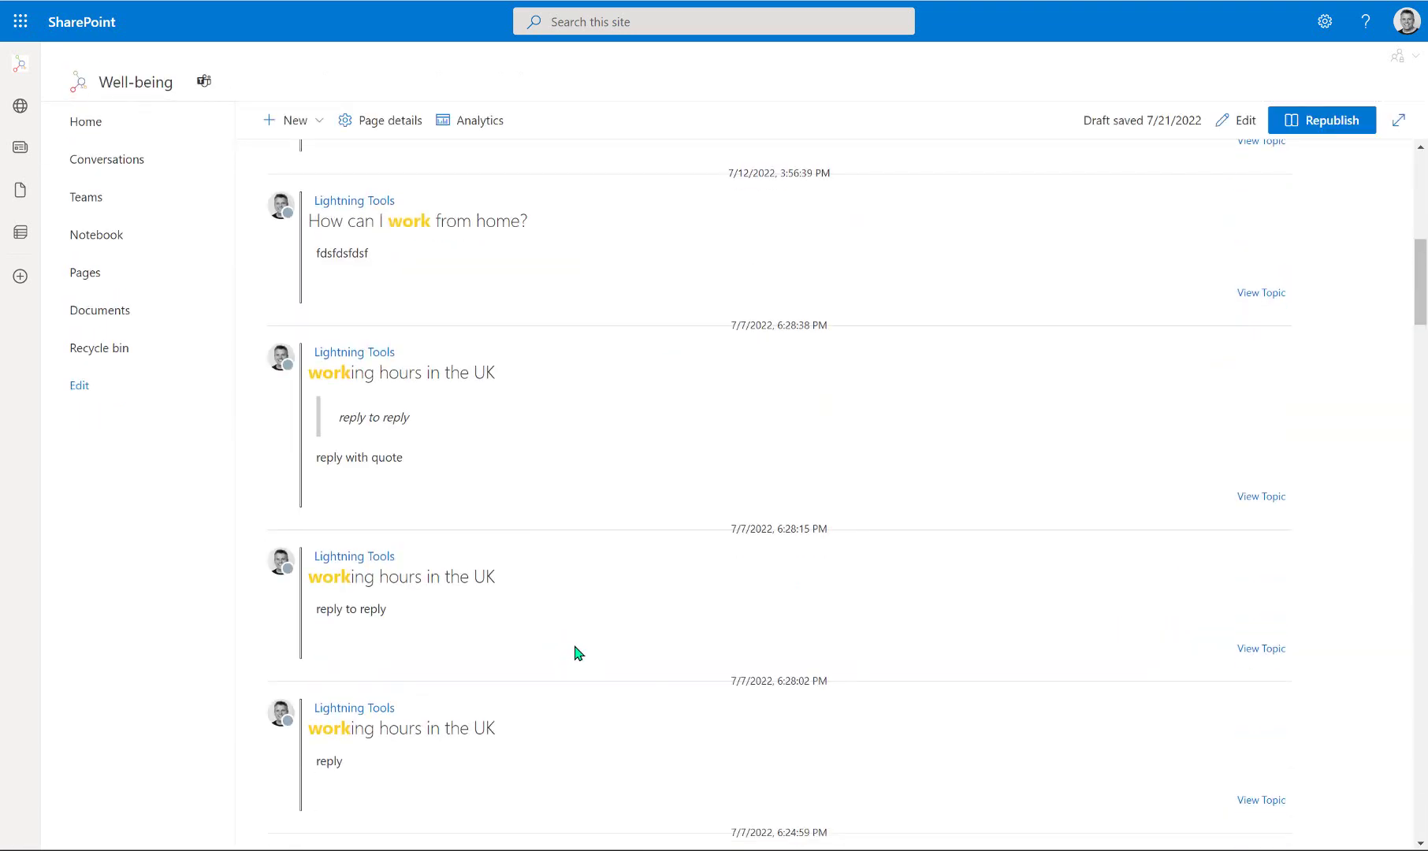
Search for "working+remotely" with Complete Words enabled, then return from the matching post to the Wellbeing Discussions overview.
scroll(583, 651, "up", 10)
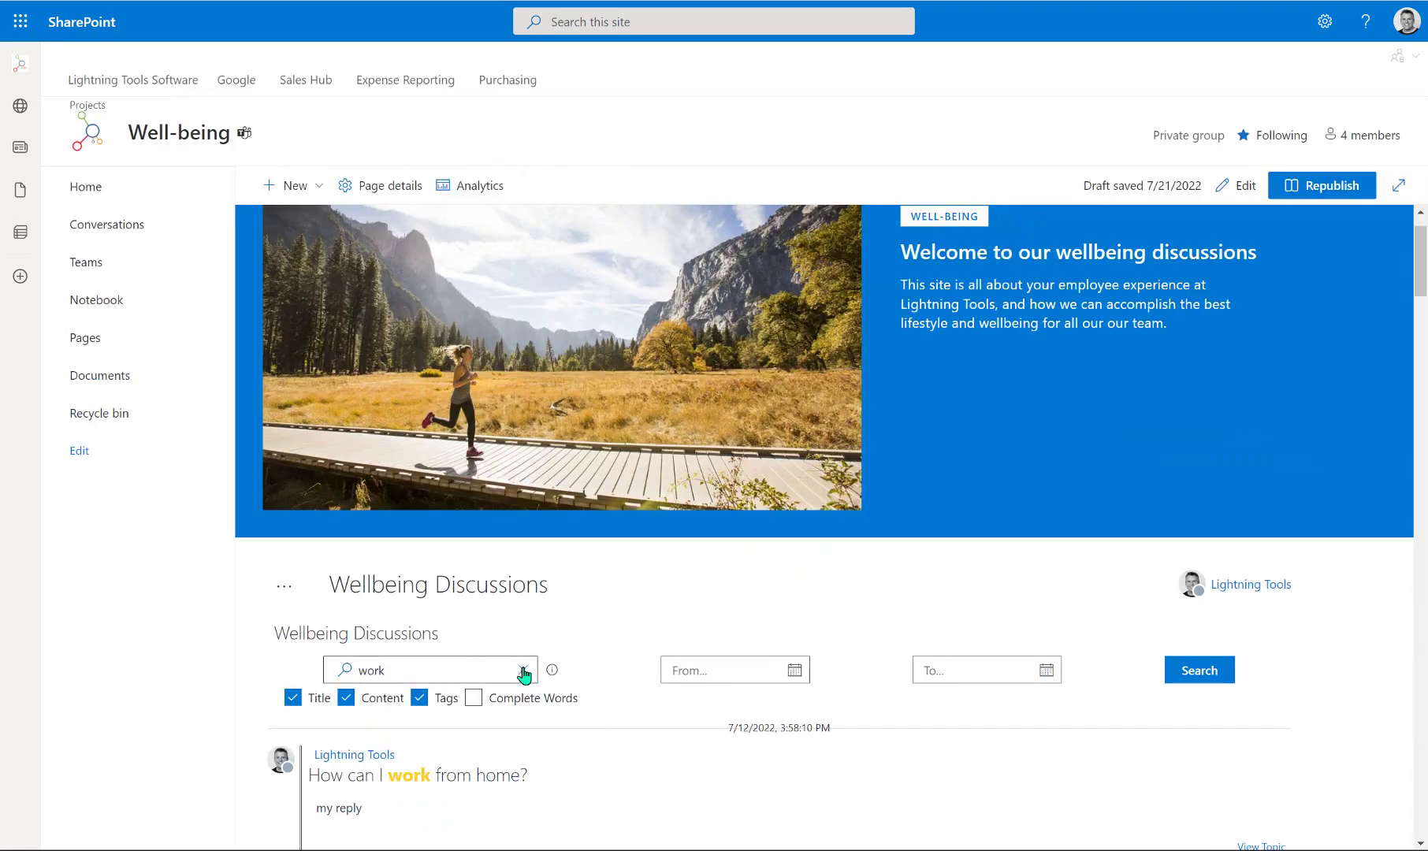
left_click(524, 671)
left_click(473, 697)
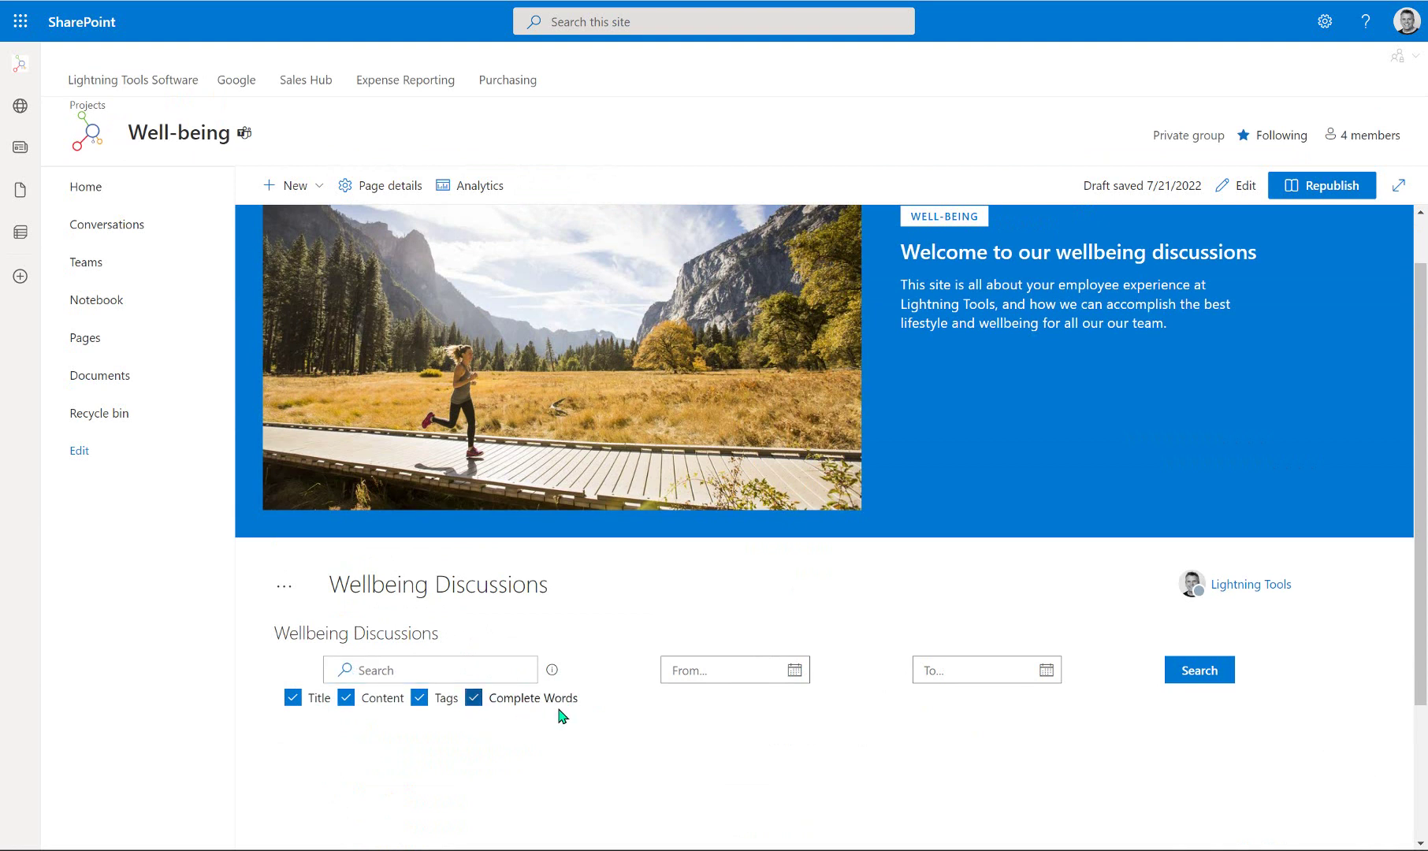
left_click(449, 668)
type("working")
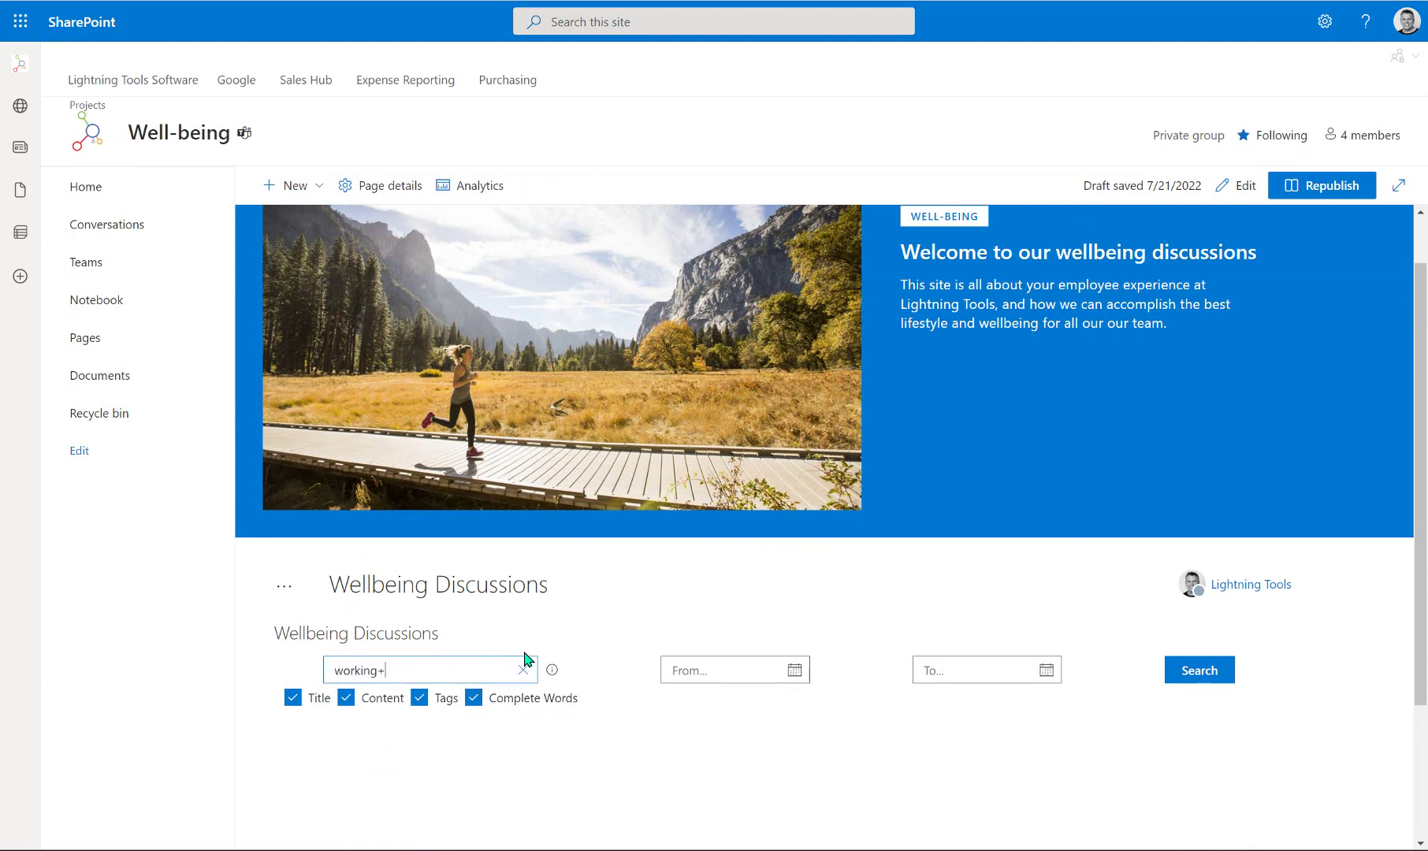
type("+remotely")
triple_click(361, 662)
left_click(1190, 672)
scroll(1155, 672, "down", 7)
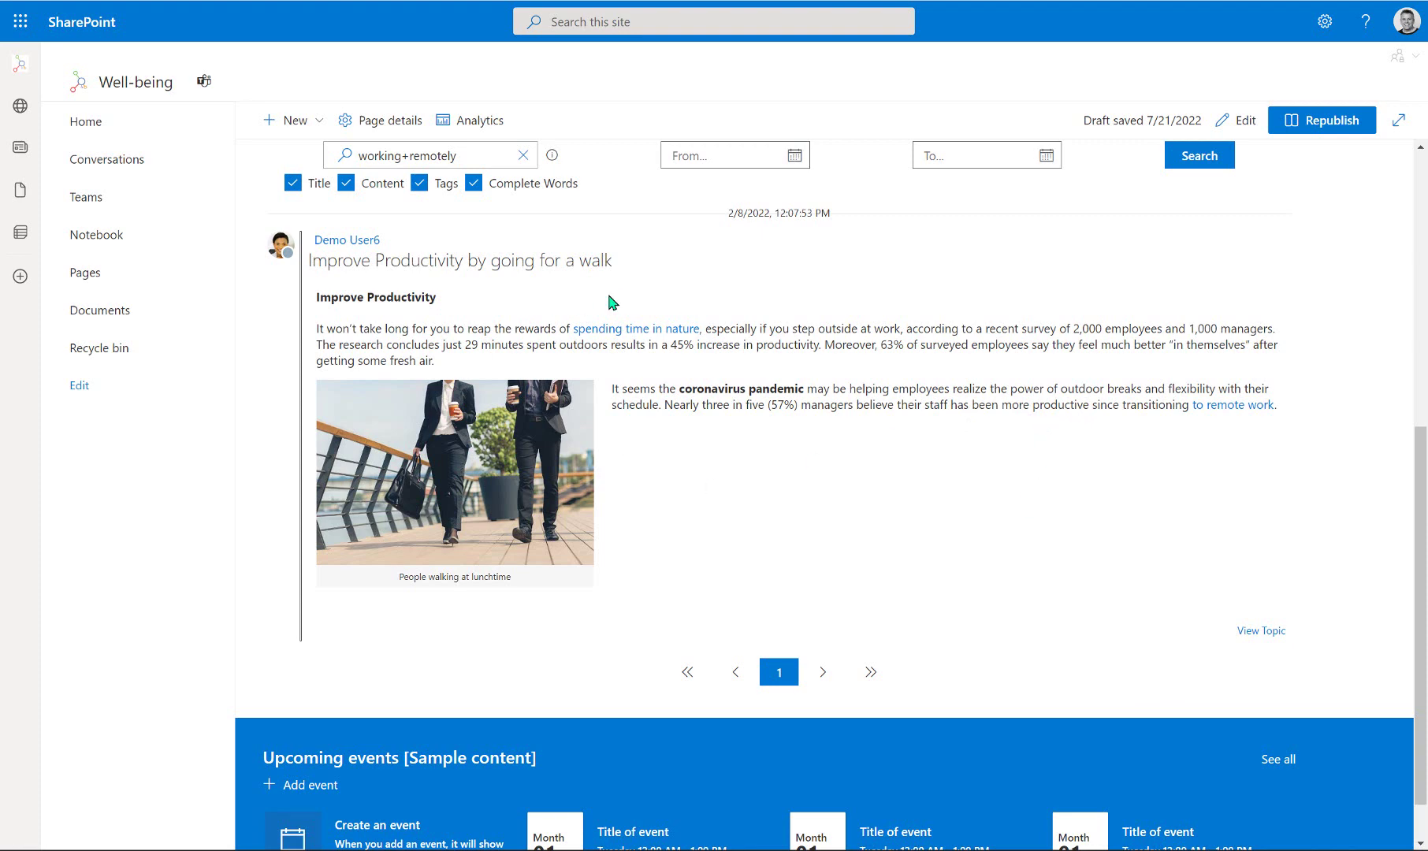
scroll(963, 522, "up", 2)
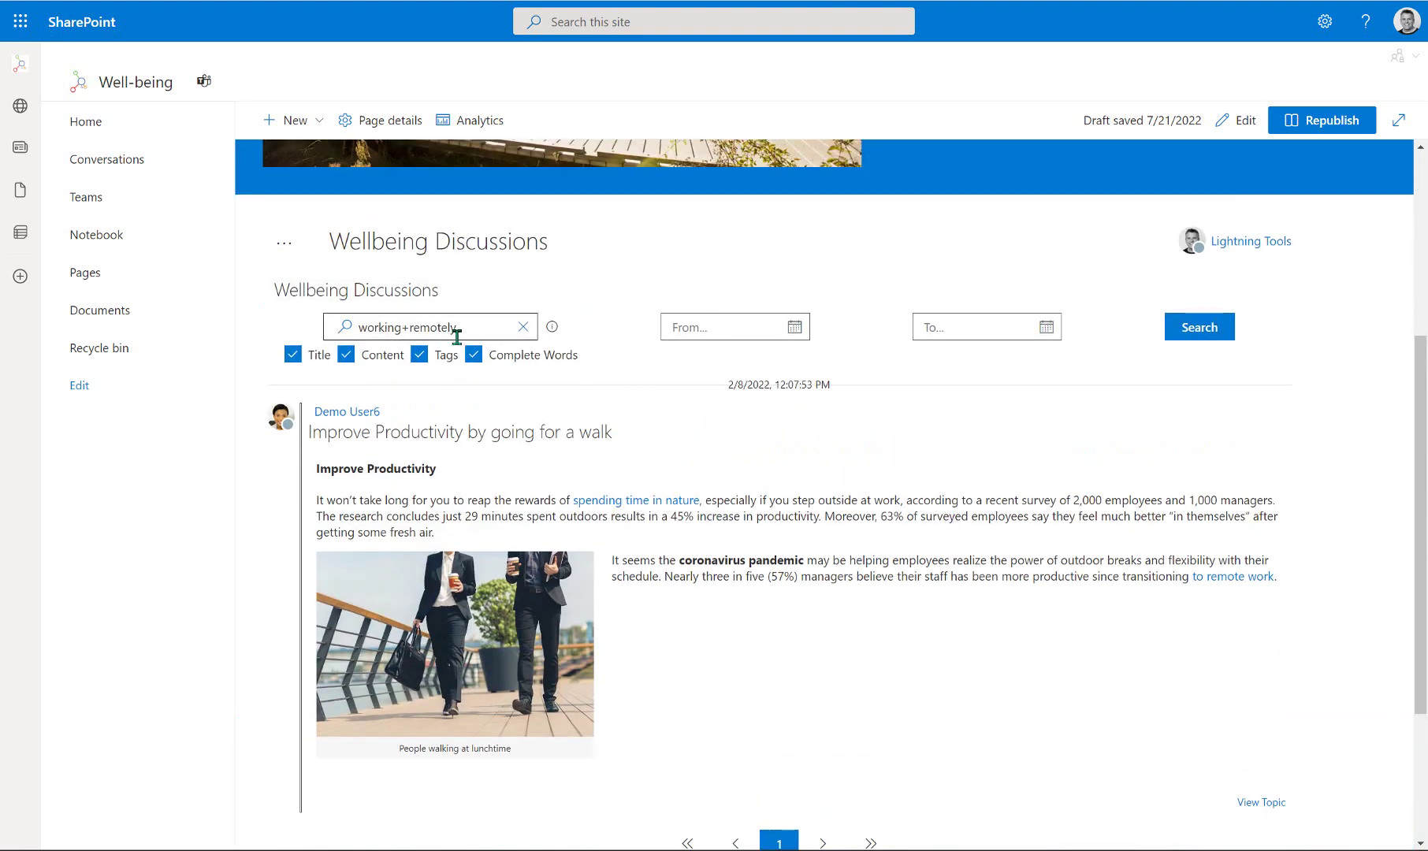
scroll(494, 376, "up", 3)
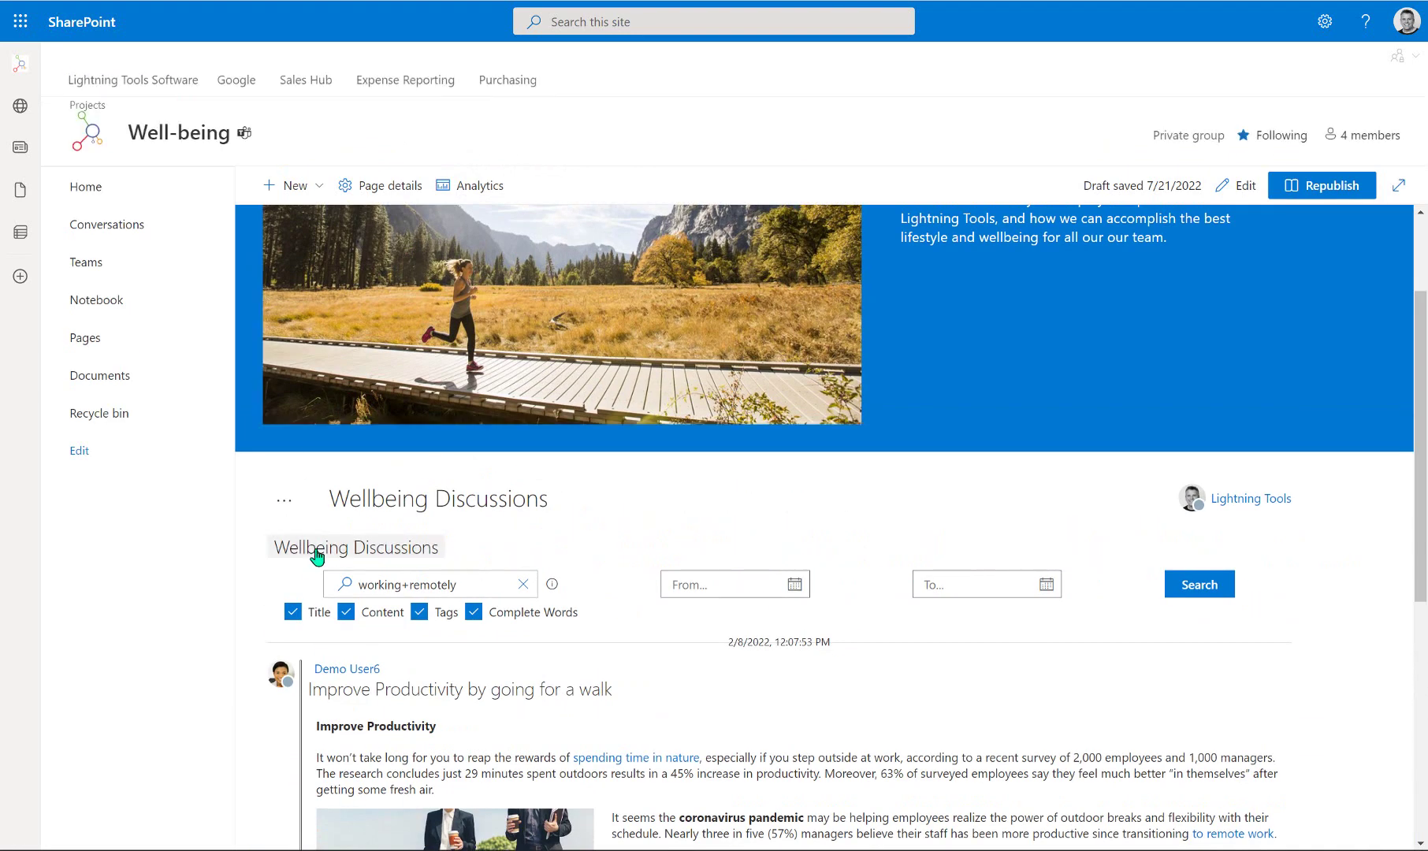
left_click(316, 556)
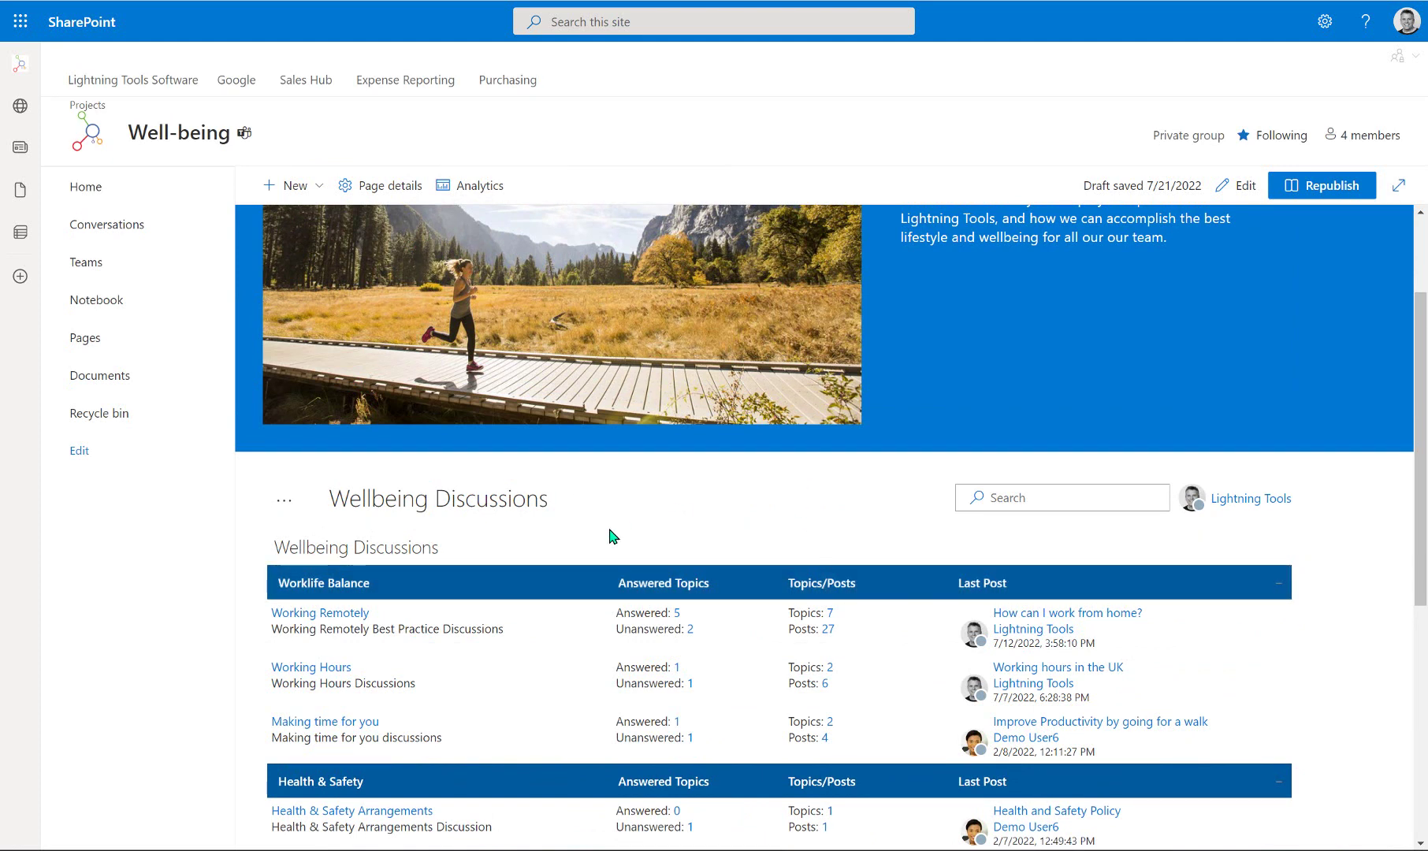
Start a new topic in the Working Remotely forum with subject "Our Subject" and message "This is the body.....".
left_click(327, 619)
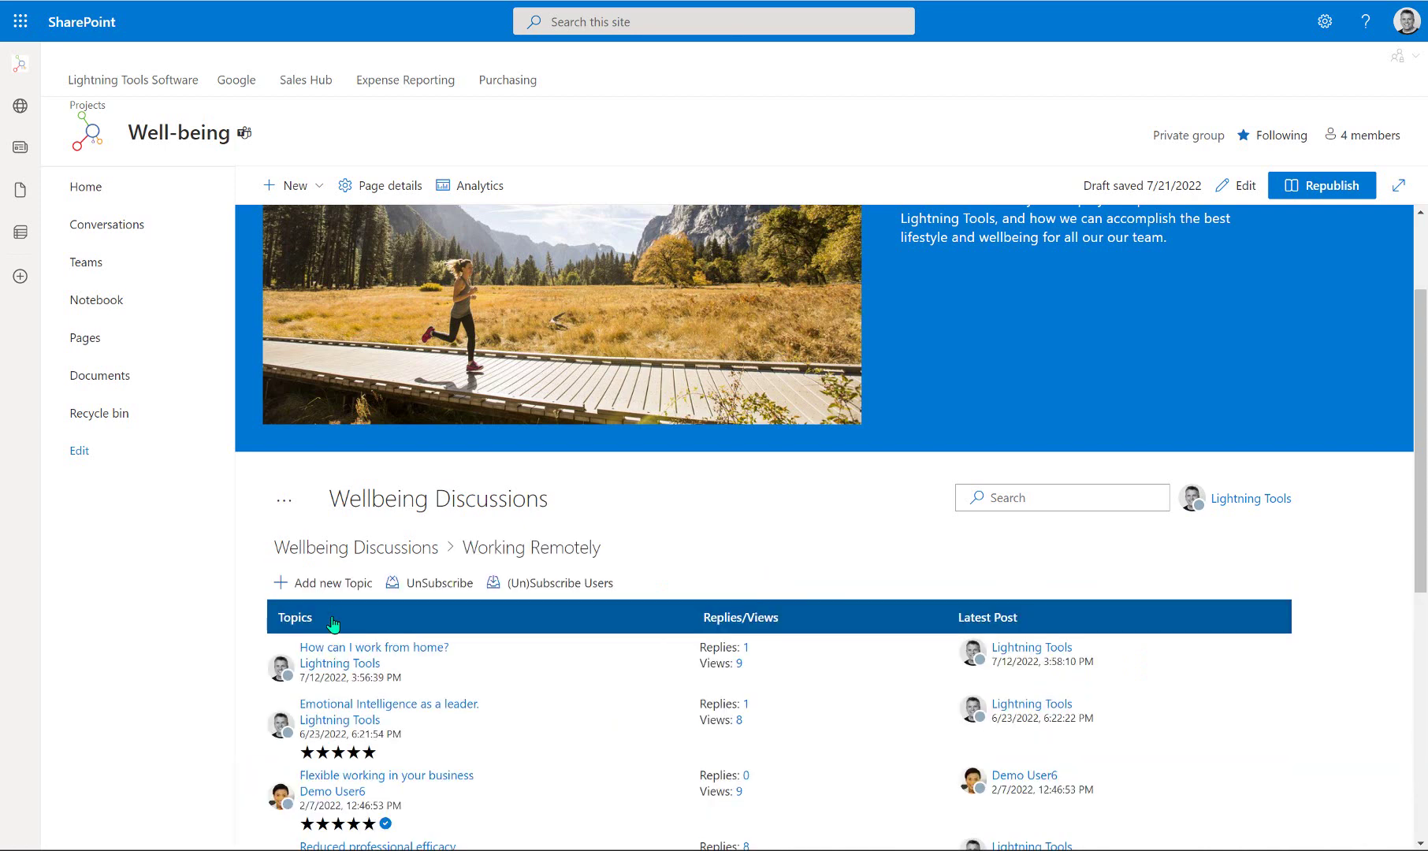
scroll(564, 633, "down", 3)
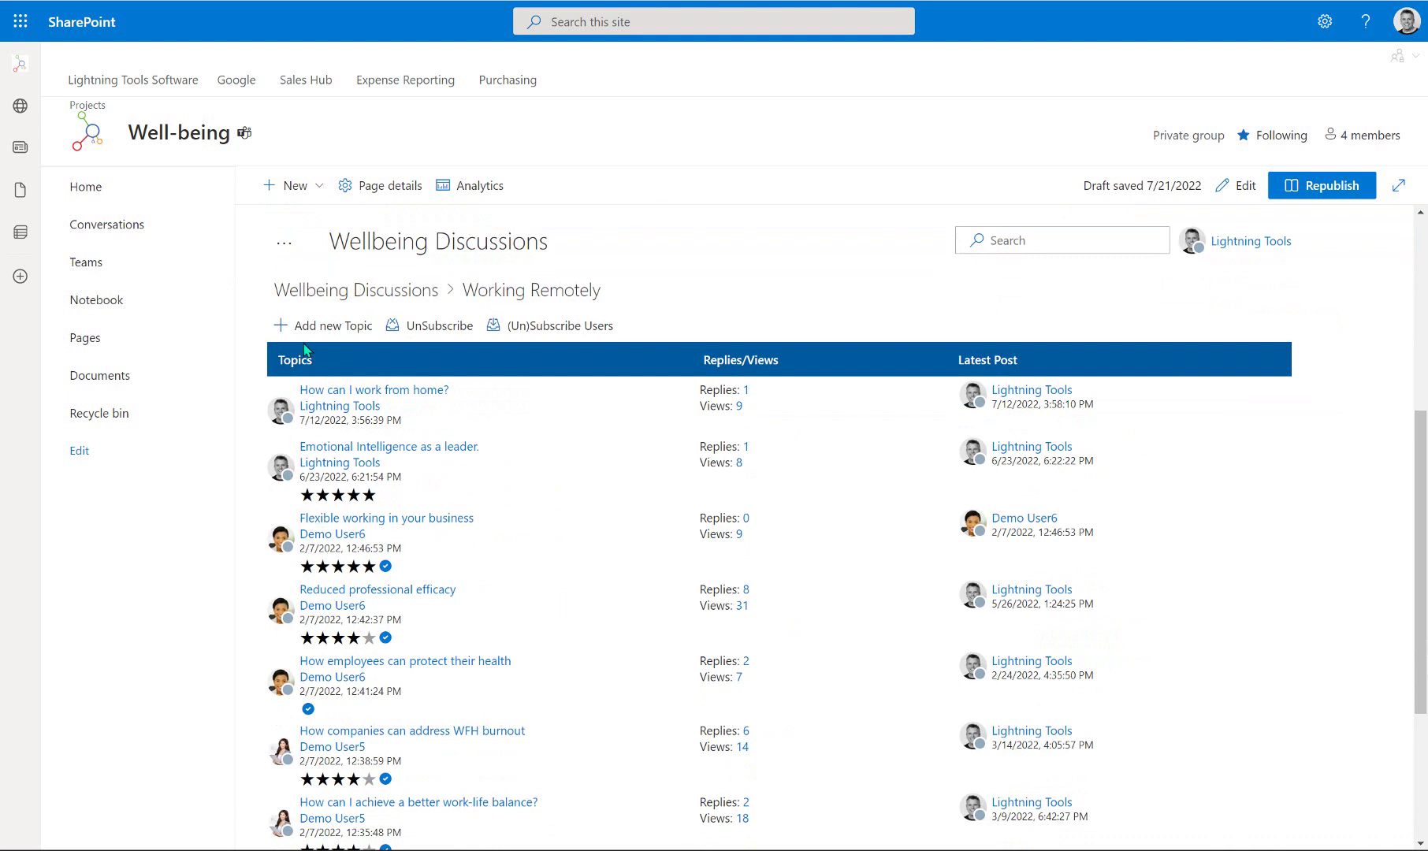
mouse_move(340, 405)
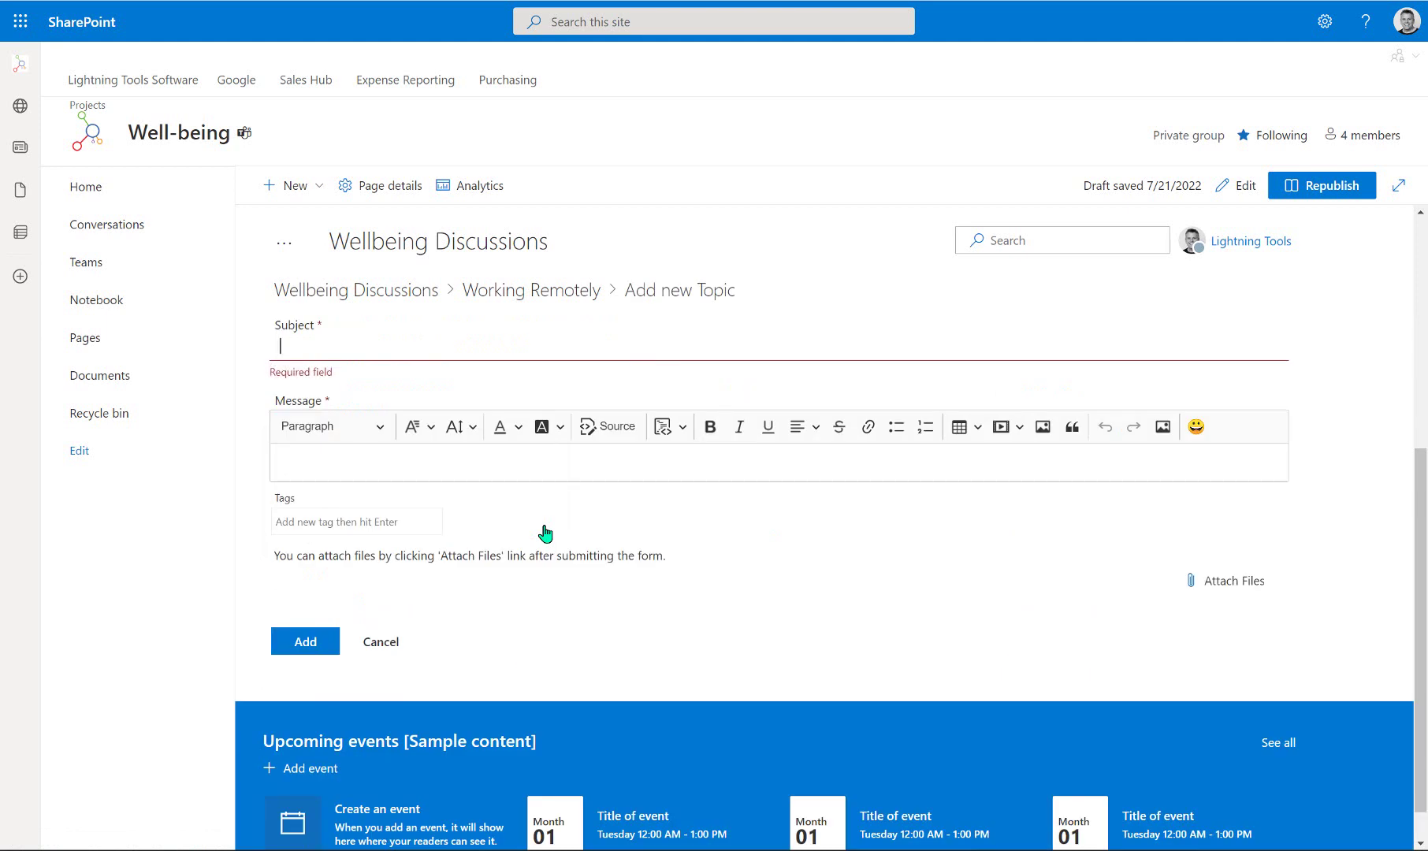
type("Our ")
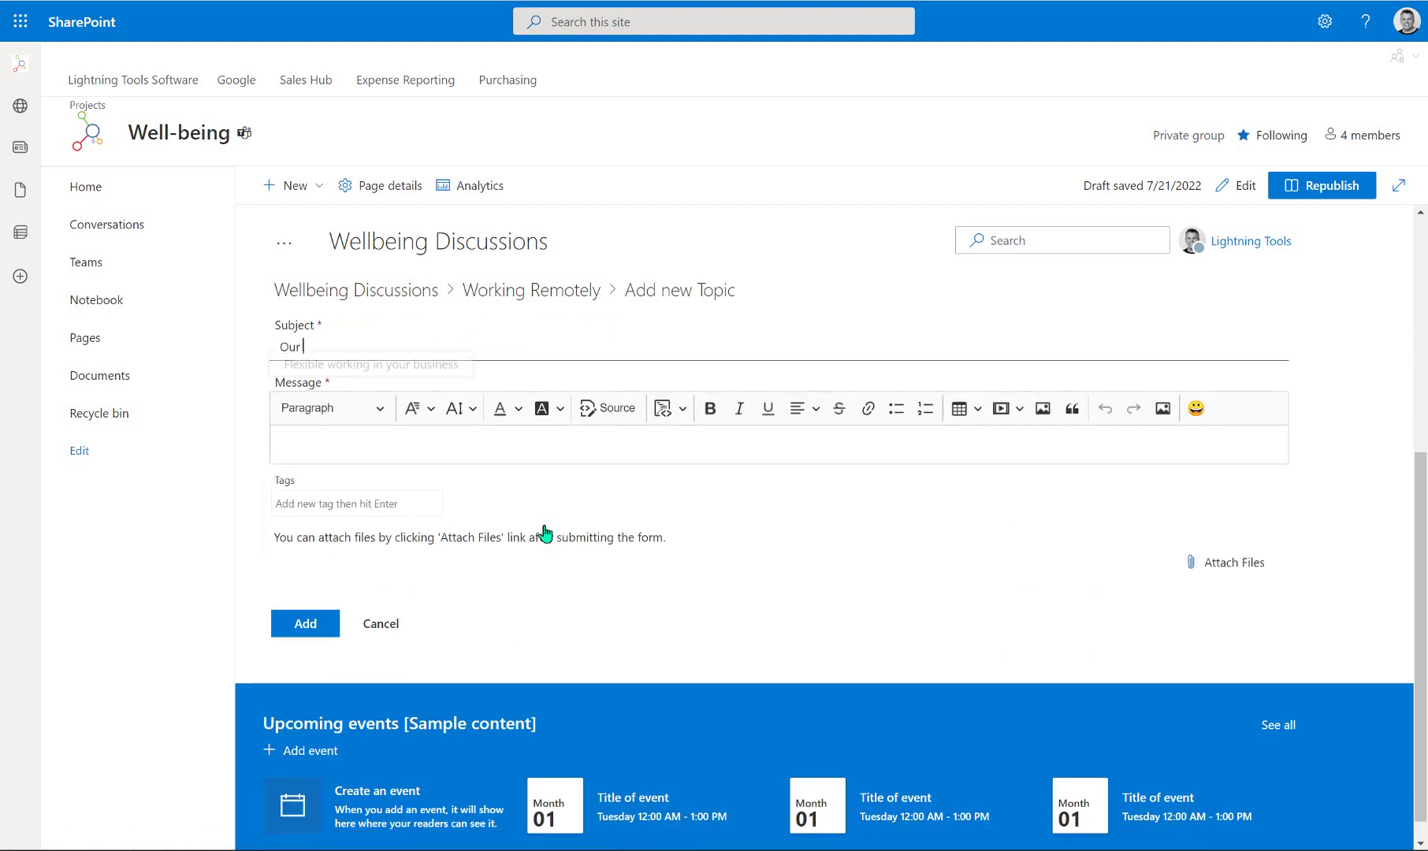
type("Subject")
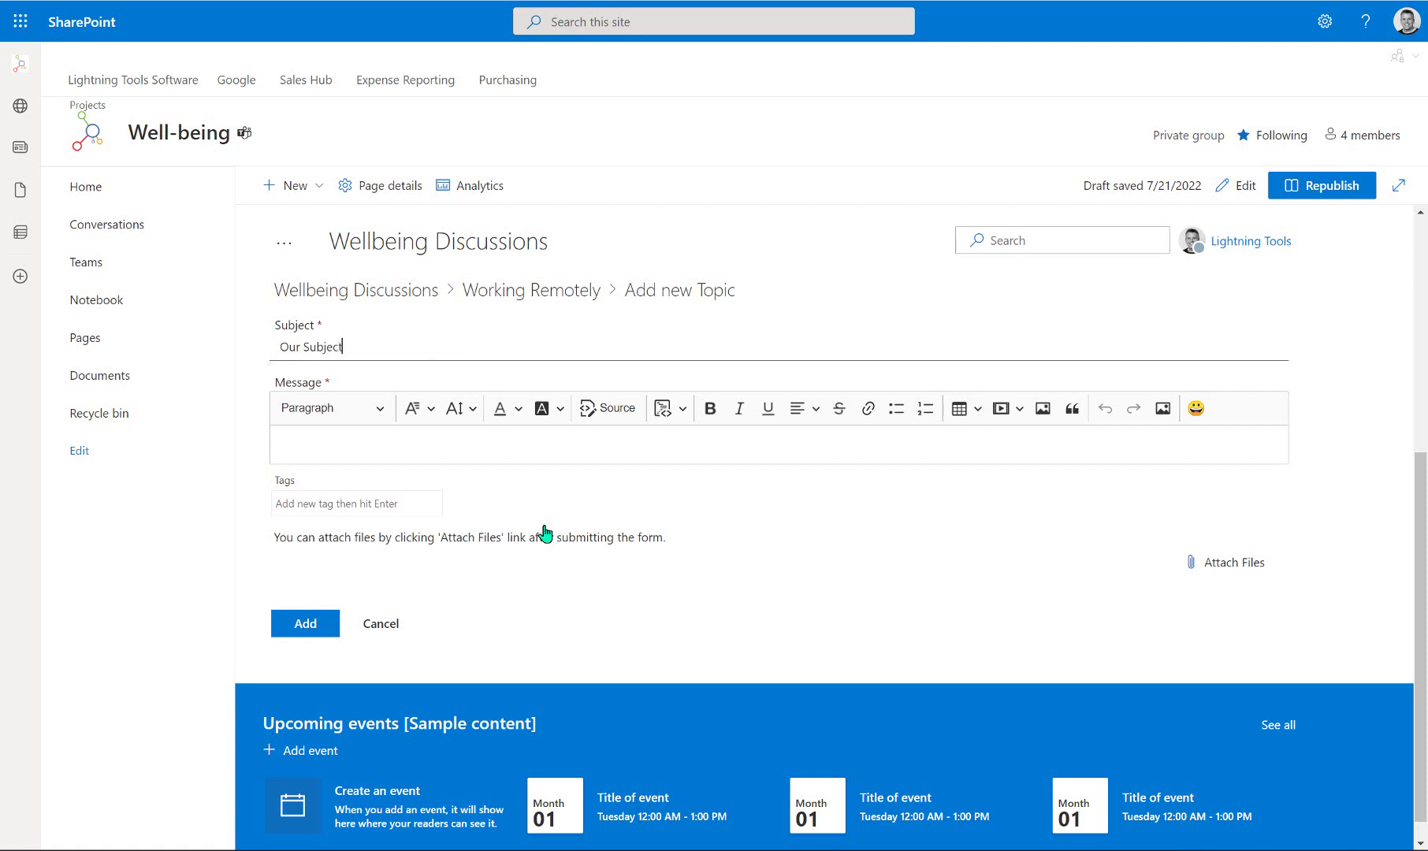
left_click(500, 433)
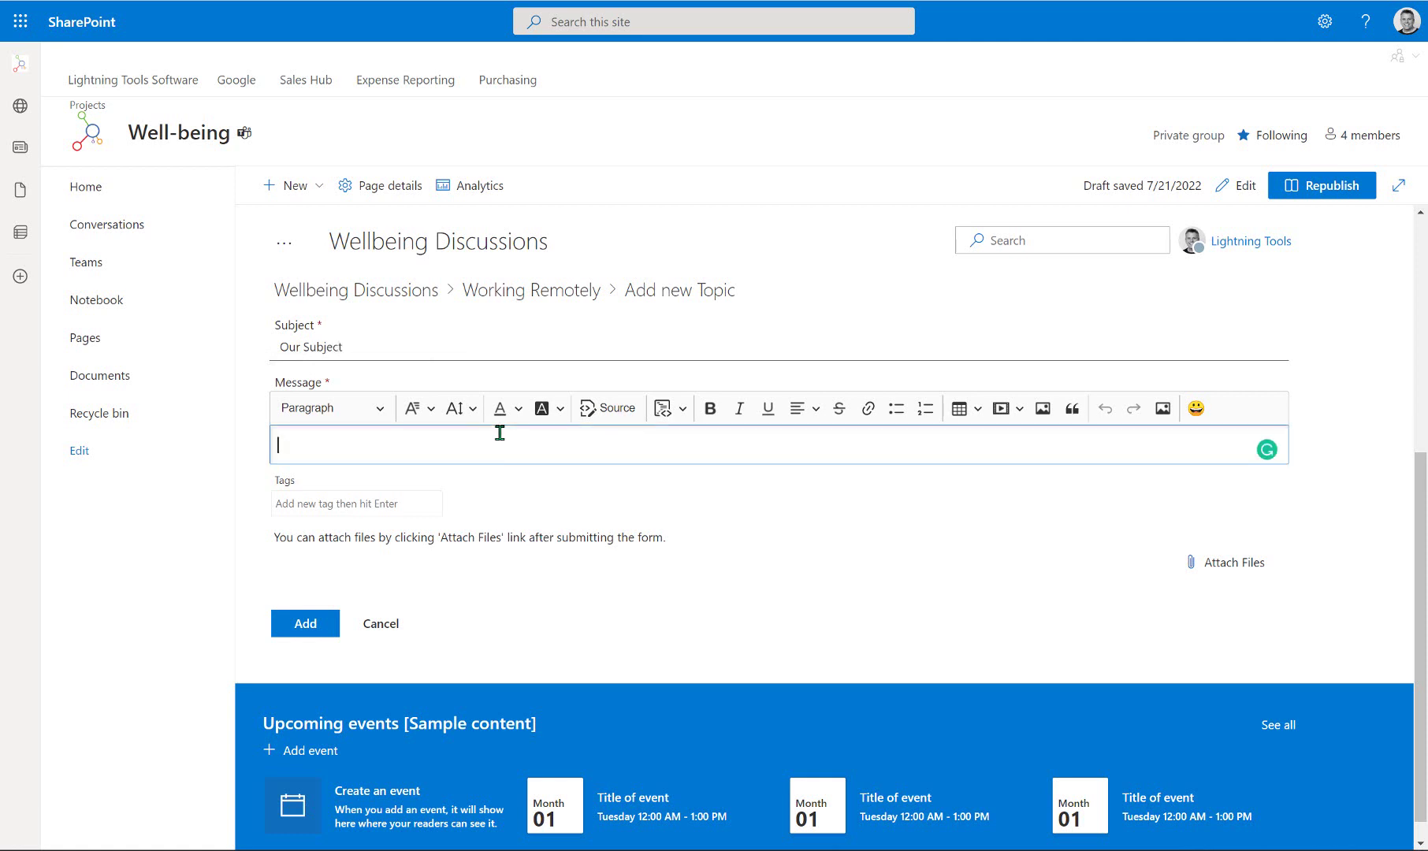
type("This is the body.....")
Tag the new topic with "Body" and the existing tag working-conditions, and add it to the forum.
left_click(377, 504)
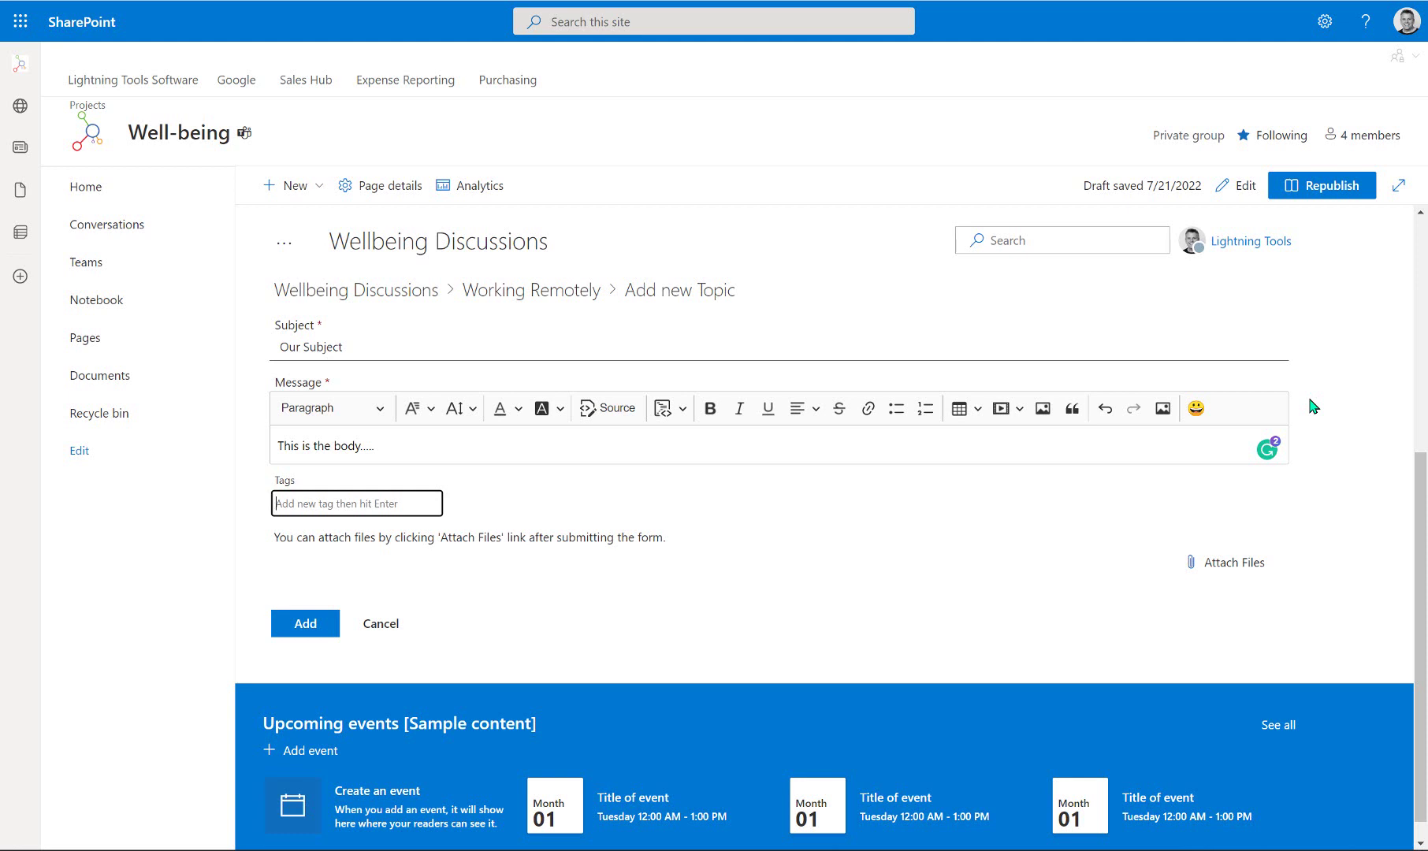
type("Body")
key("Return")
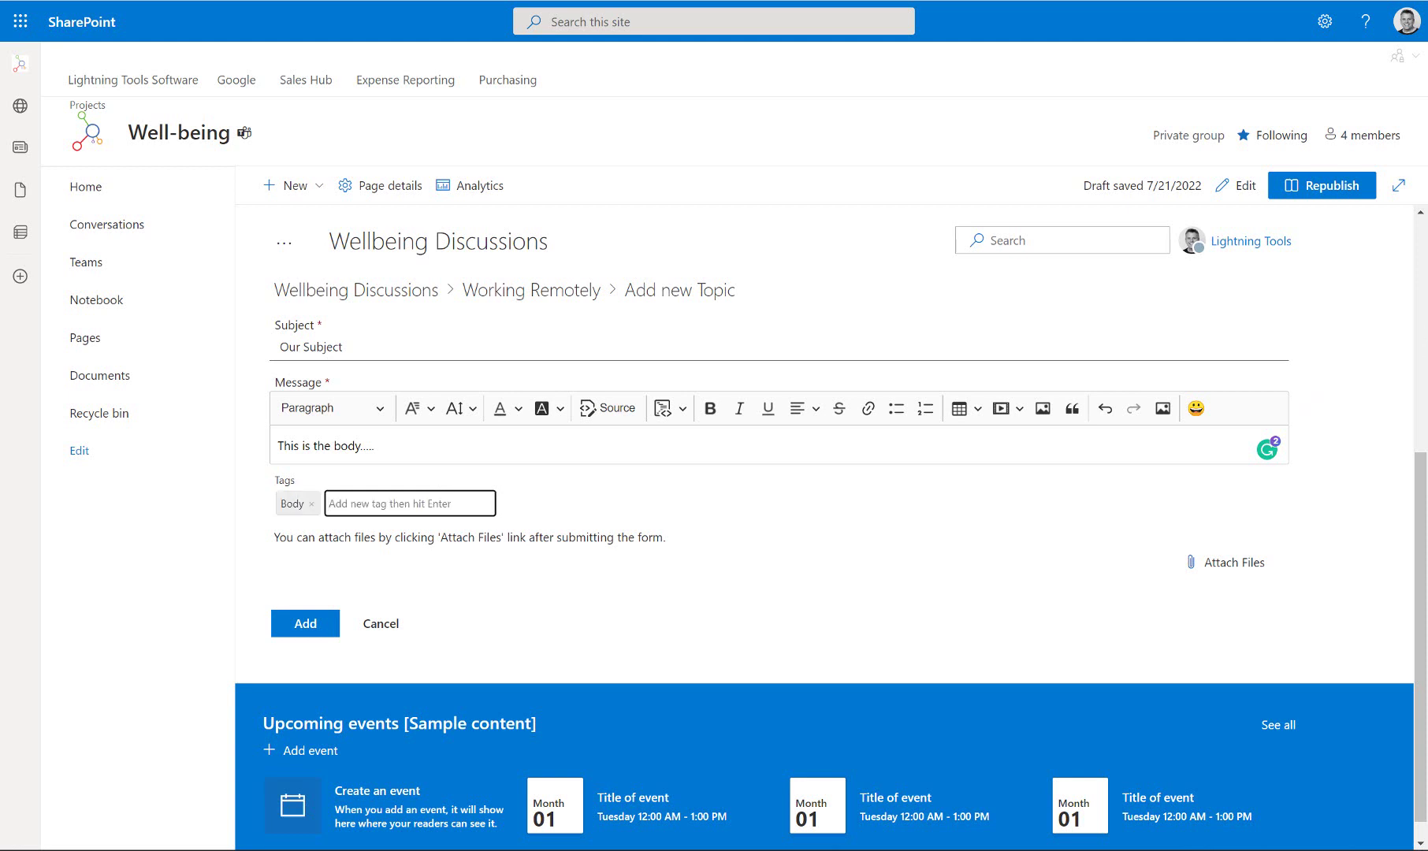
type("Worki")
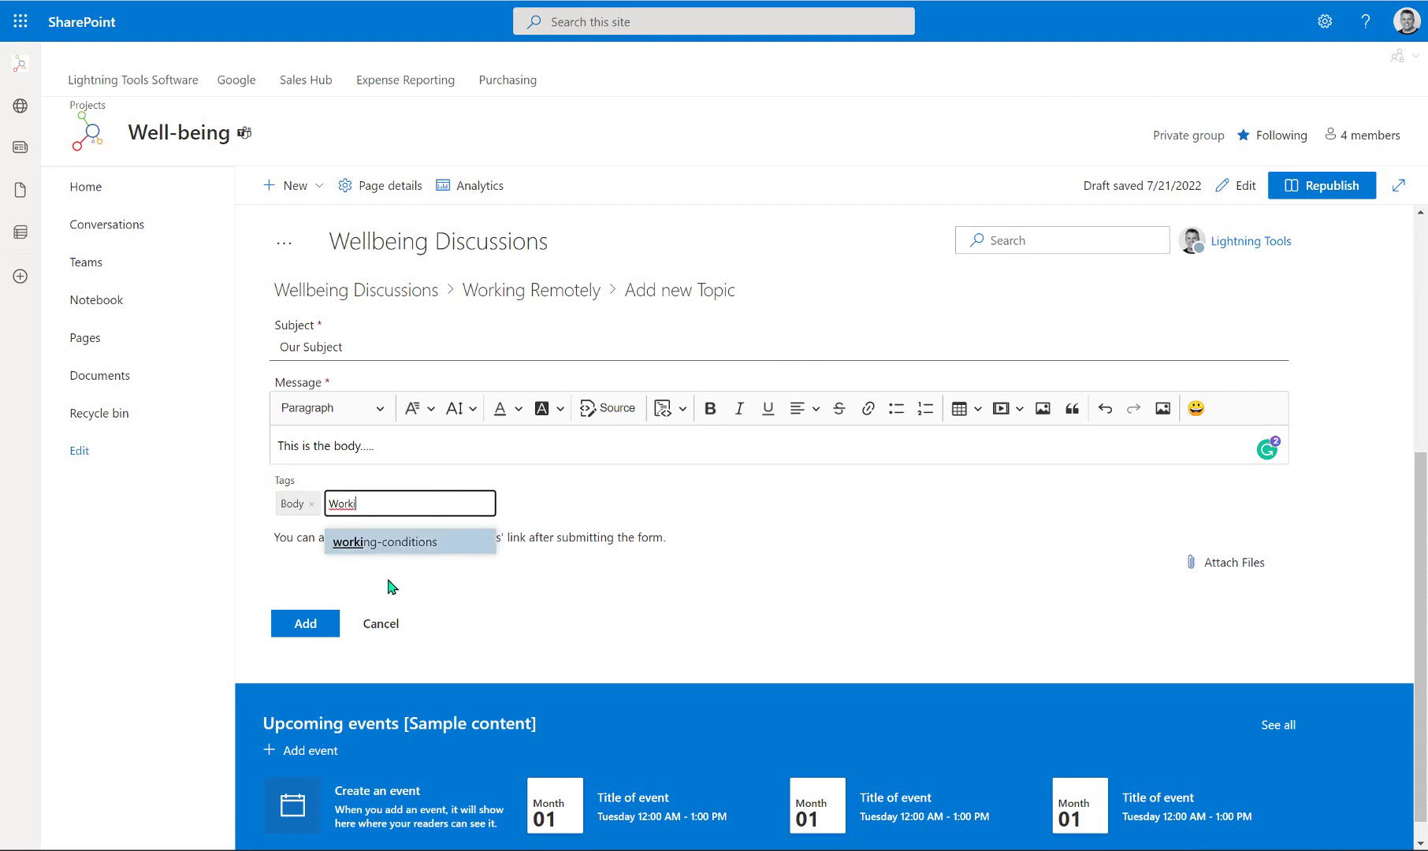
left_click(405, 540)
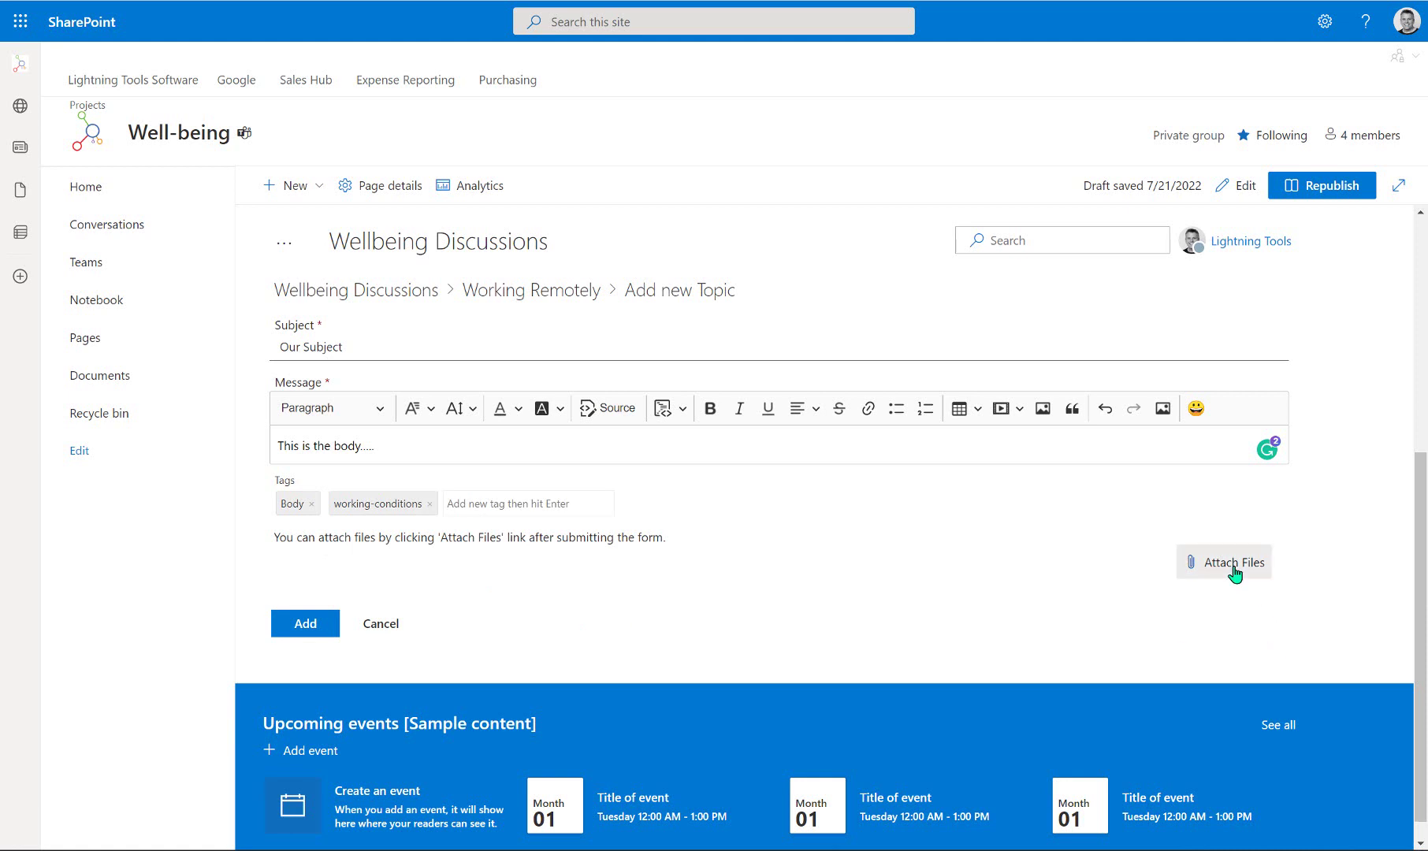
left_click(303, 624)
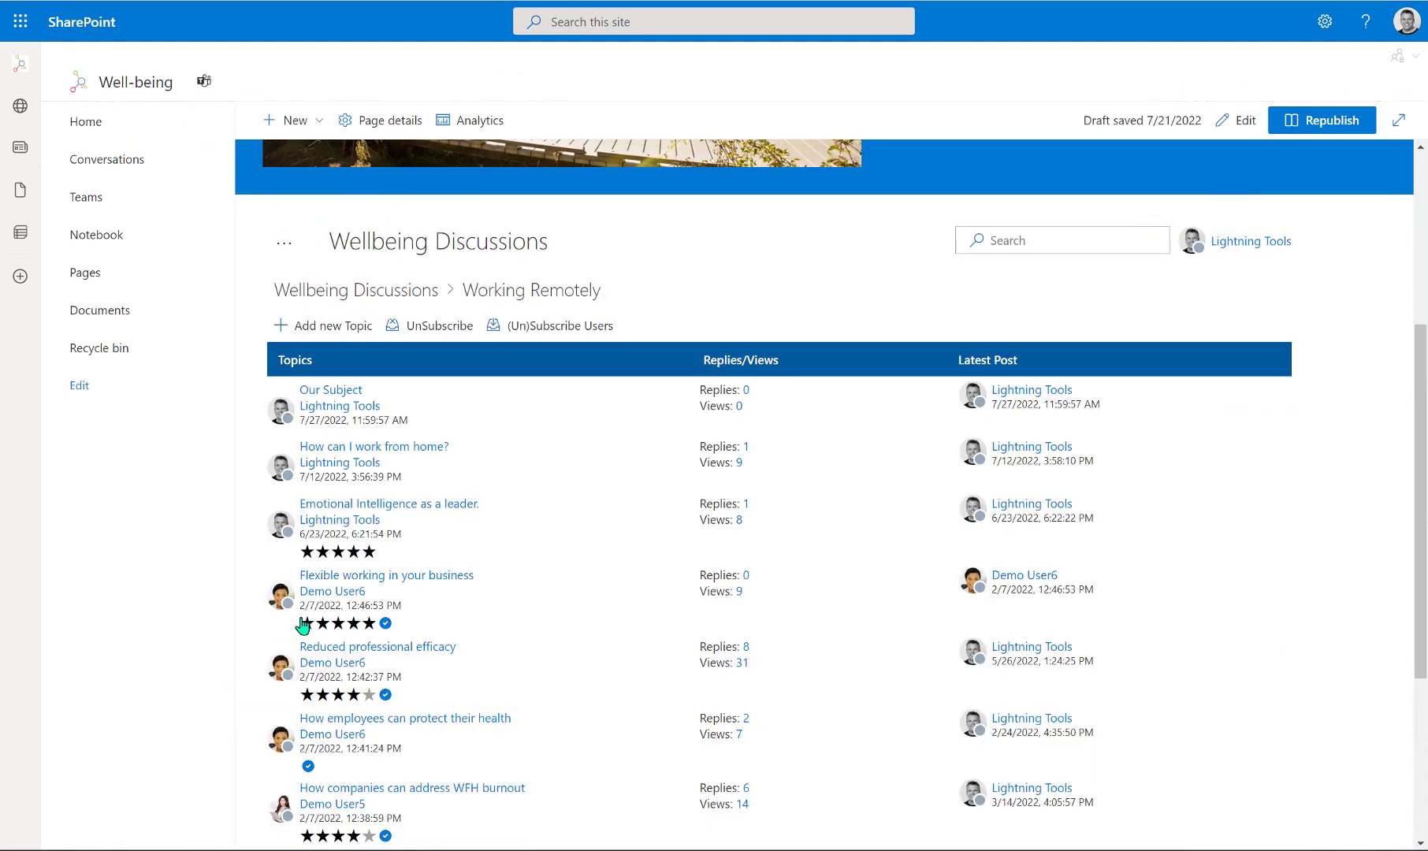
left_click(379, 293)
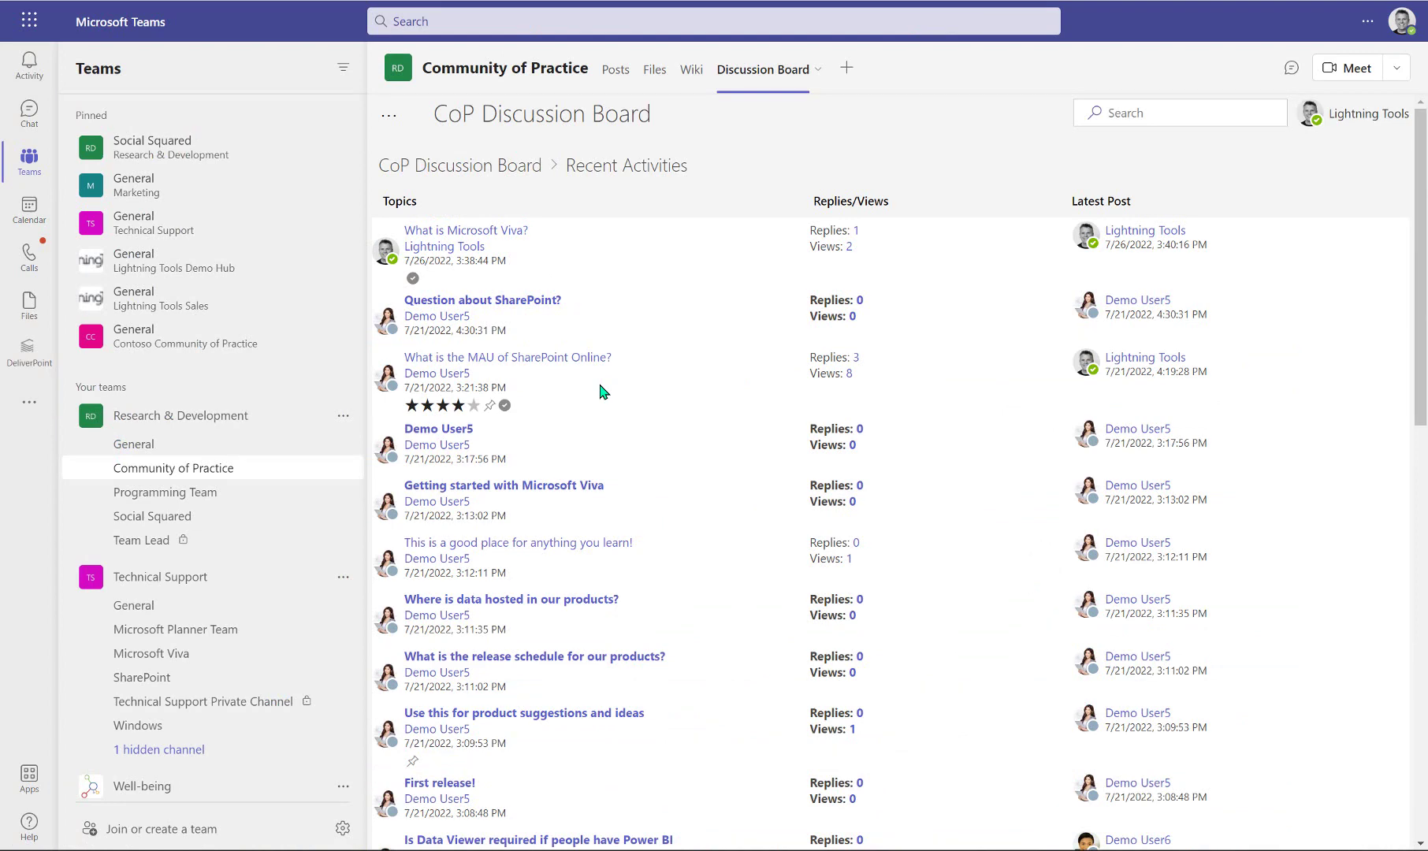
In Microsoft Teams, show the CoP Discussion Board overview and collapse and re-expand its Microsoft 365 Innovations and Lightning Tools Products groups.
left_click(512, 167)
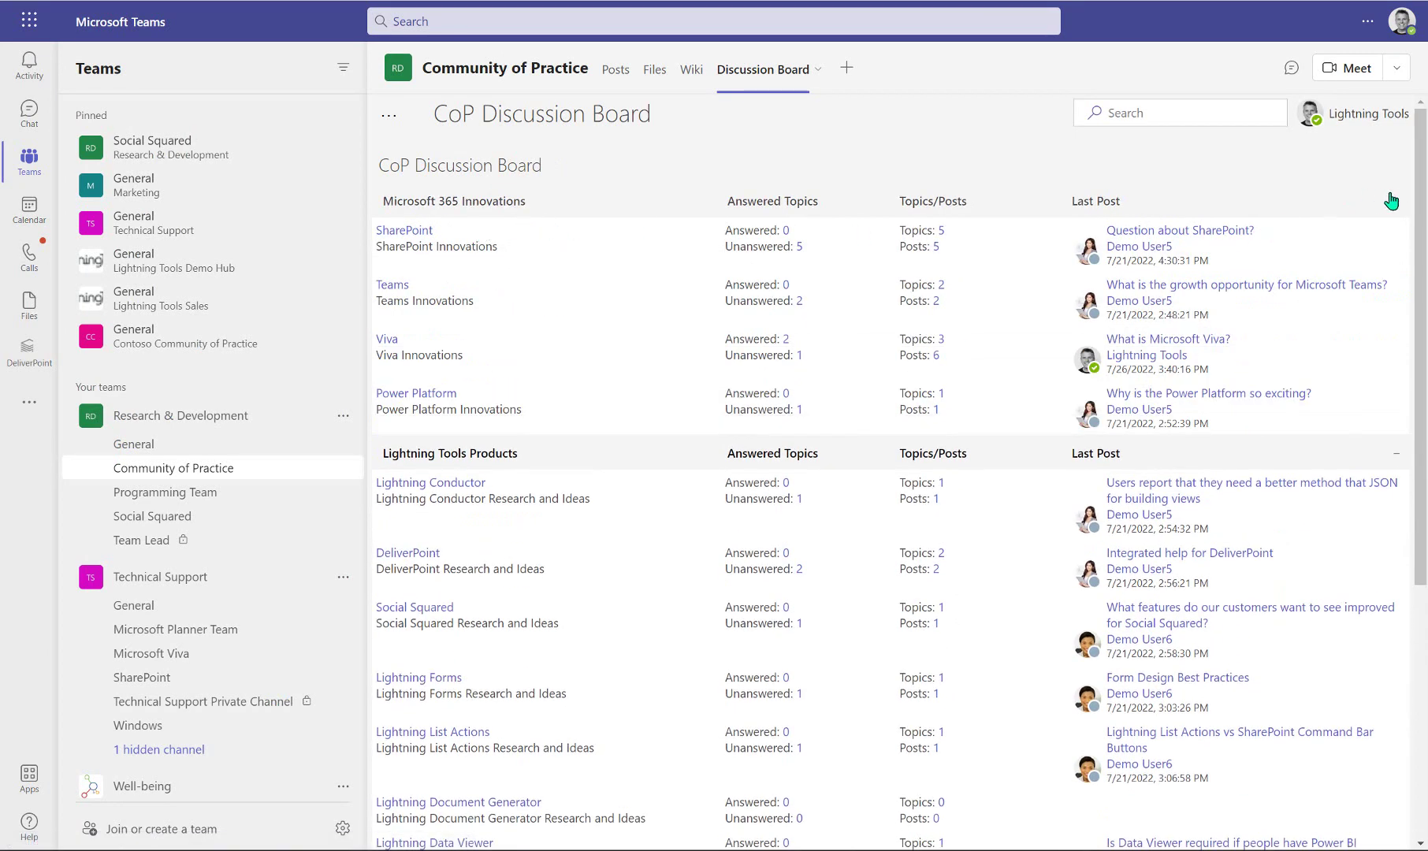
left_click(1398, 201)
left_click(1398, 203)
left_click(1393, 453)
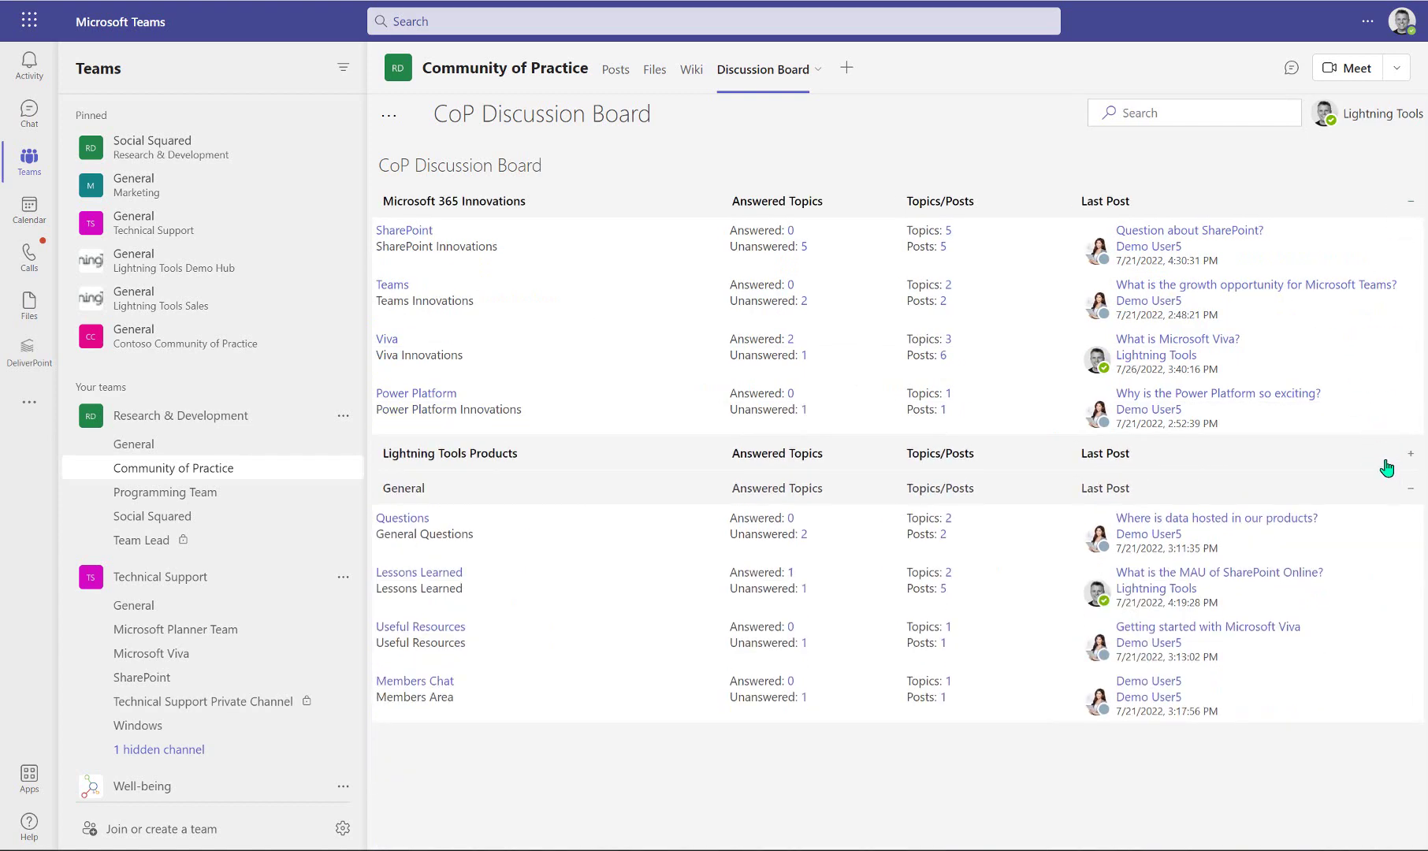
left_click(1388, 453)
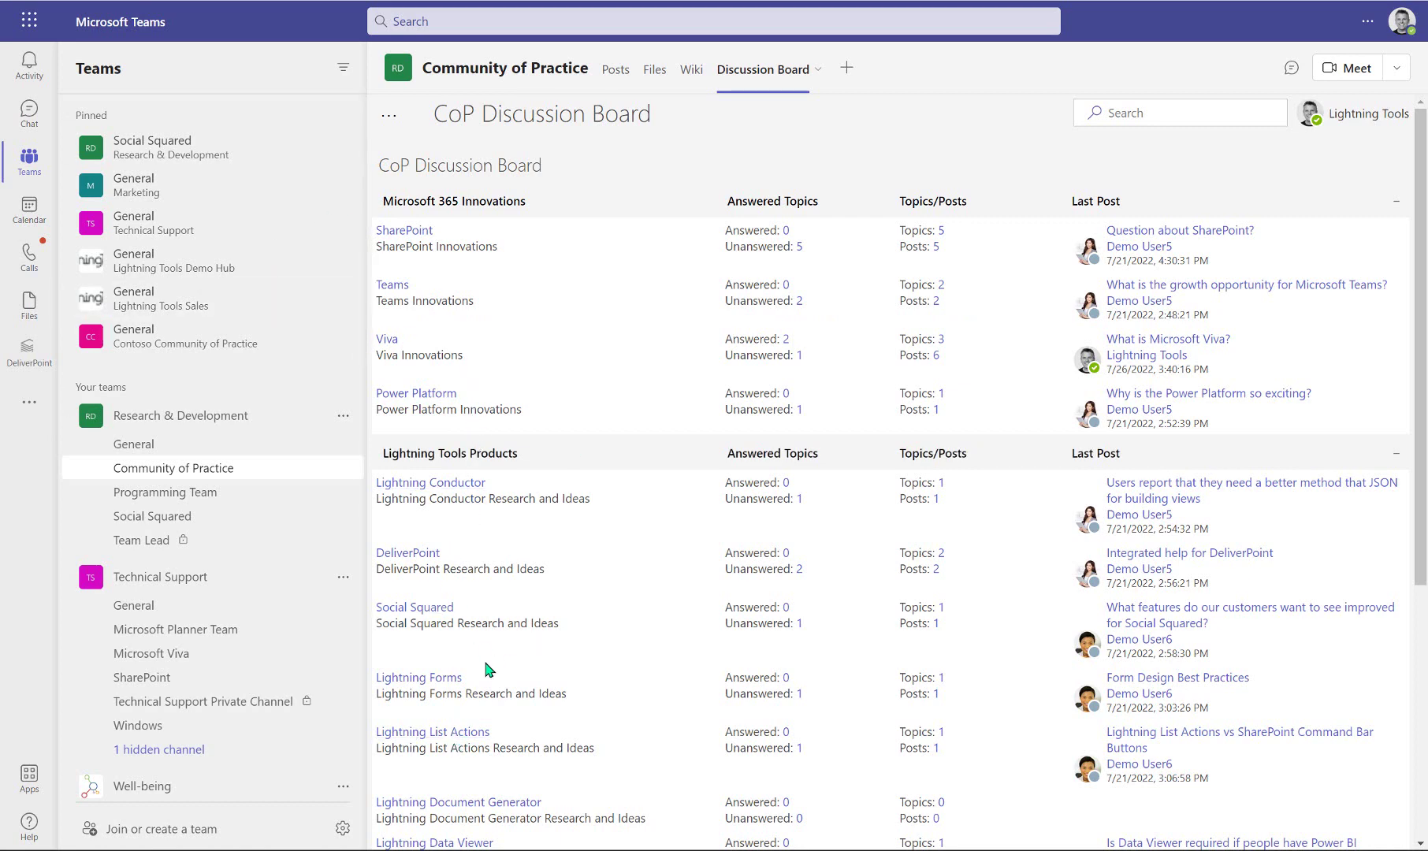
Reply "my reply!" to the Lightning Conductor topic about a better method than JSON for building views, and rate the topic four stars.
left_click(446, 479)
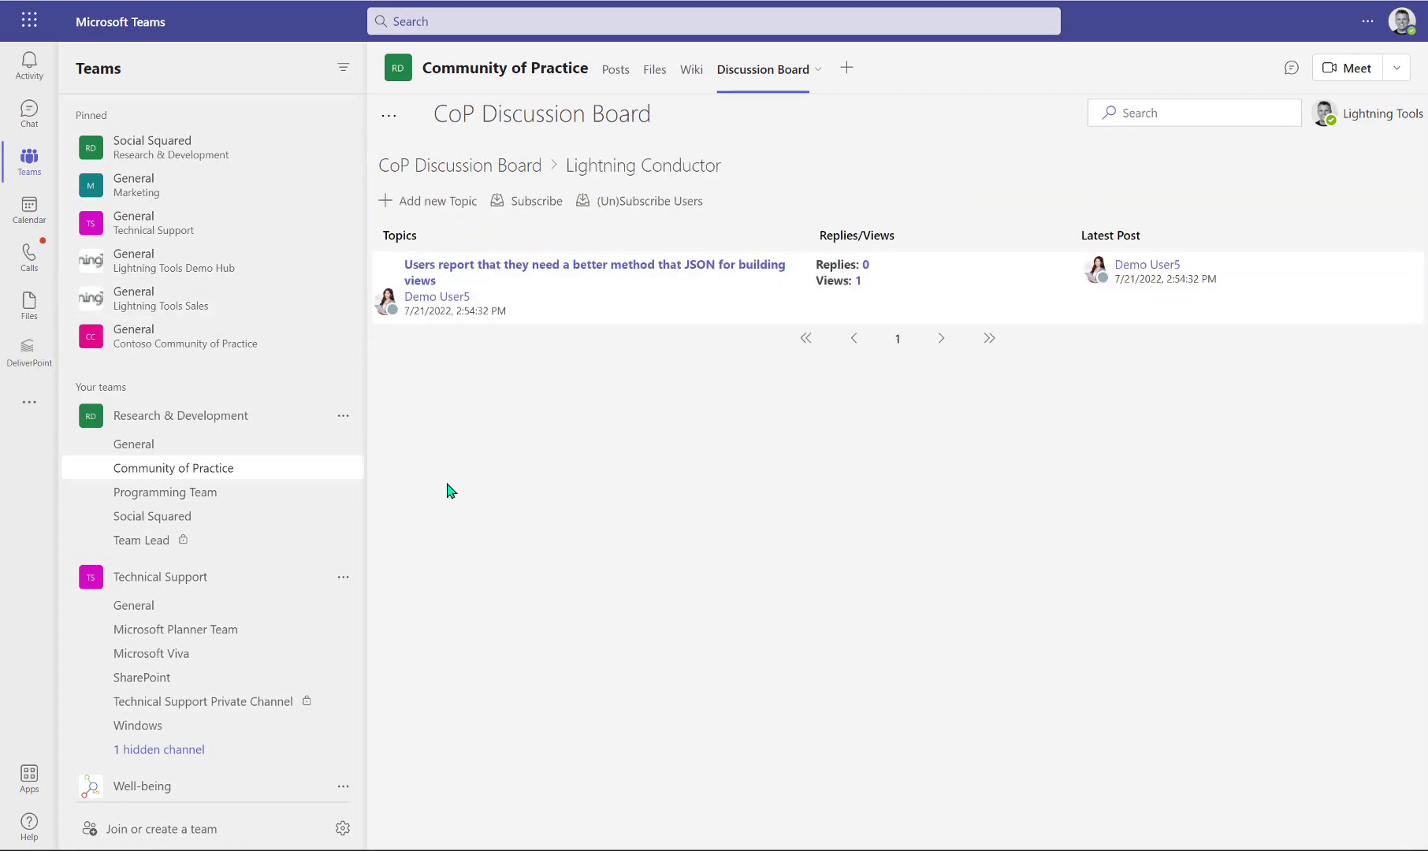
left_click(508, 272)
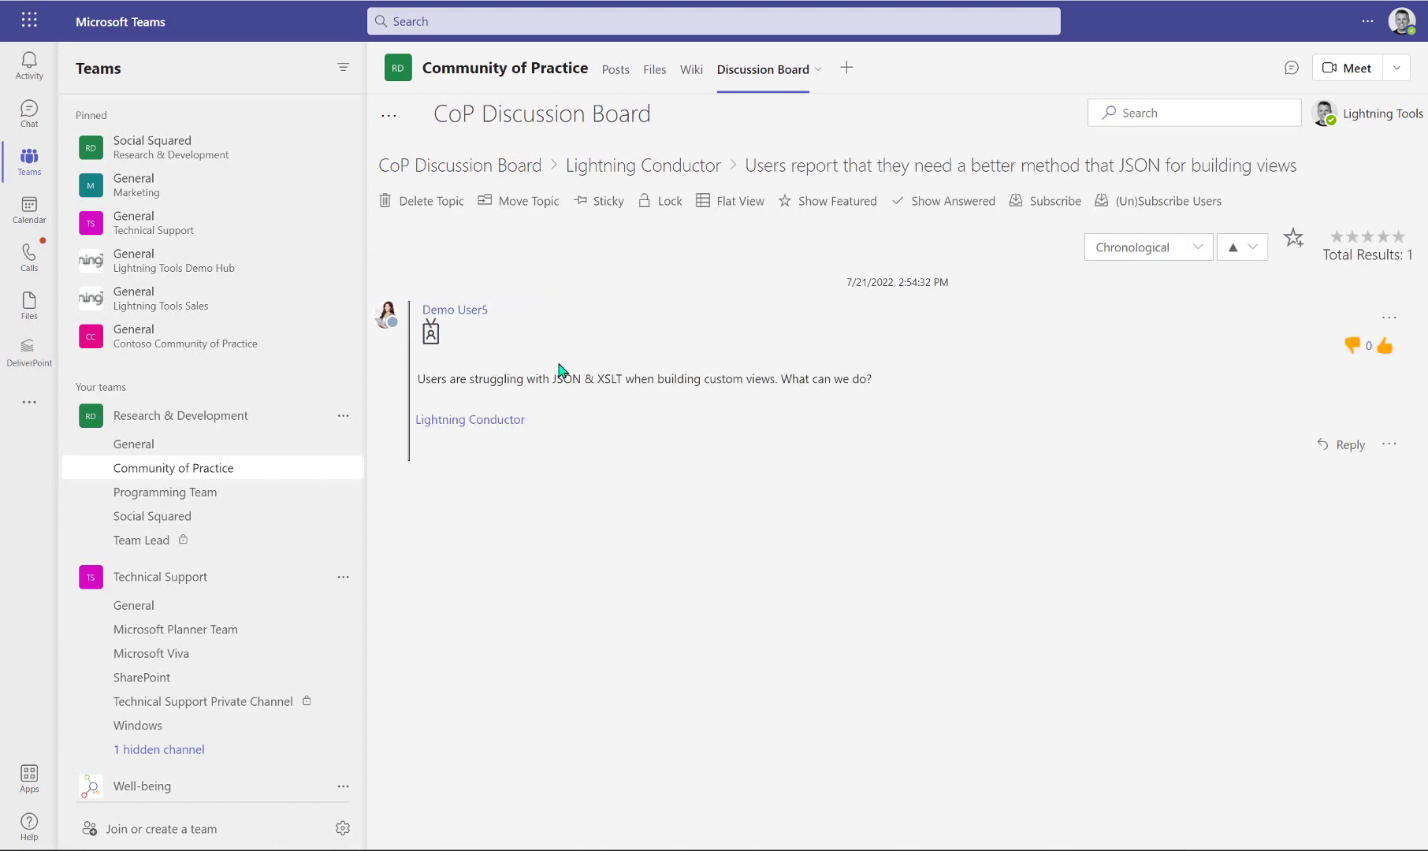
left_click(1332, 446)
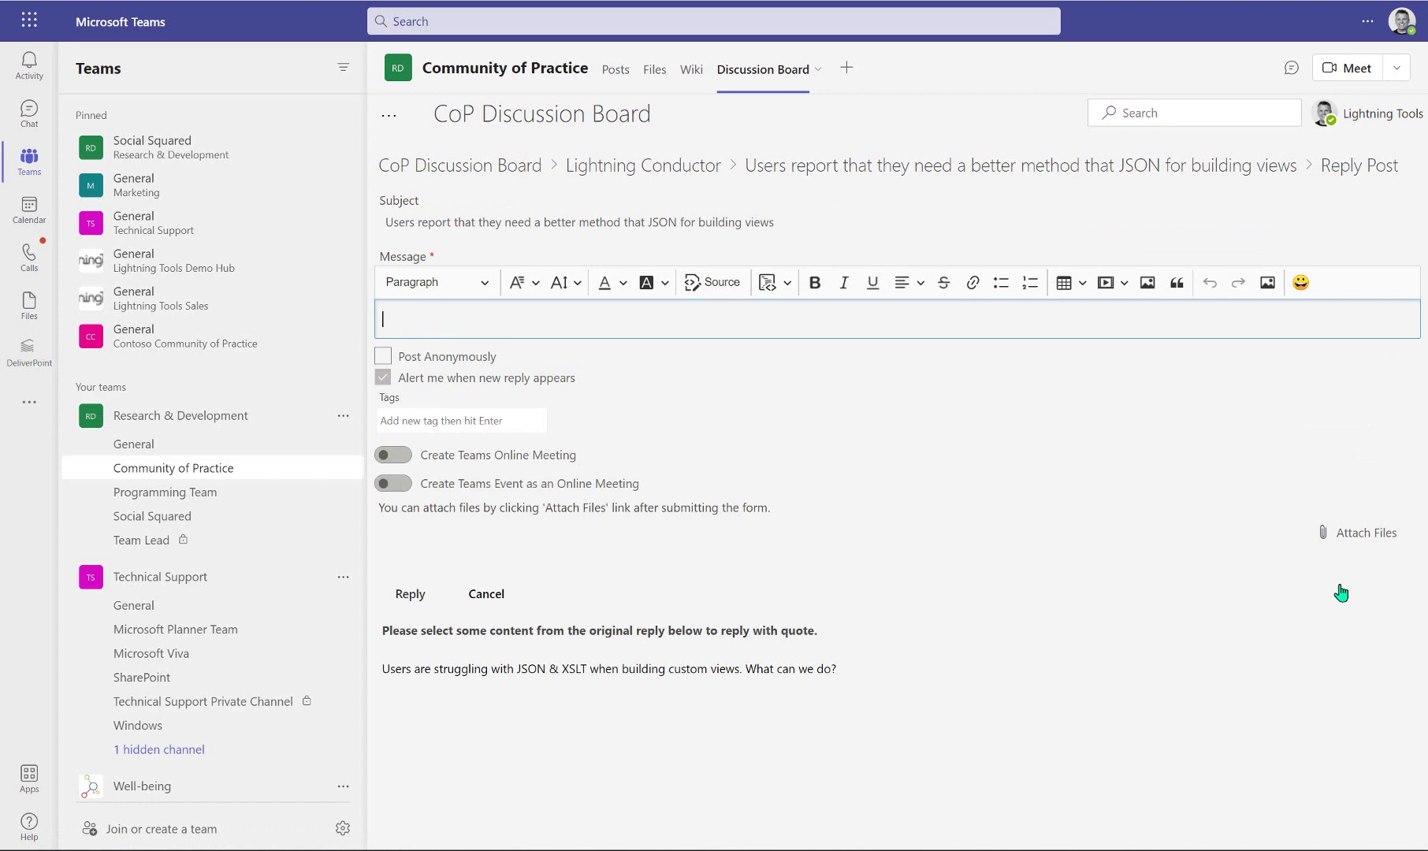
type("my reply!")
left_click(410, 593)
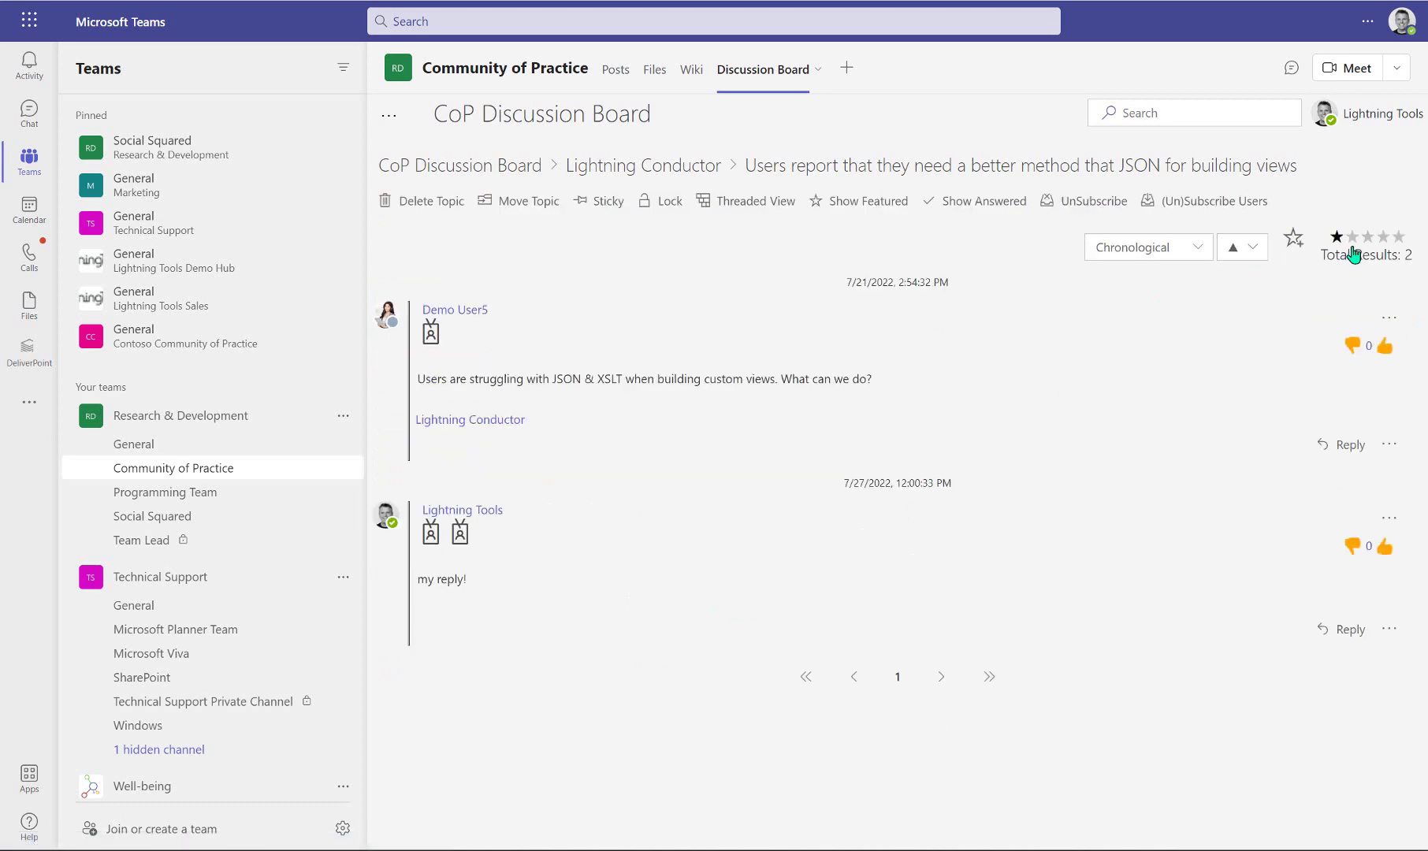
left_click(1384, 236)
left_click(476, 167)
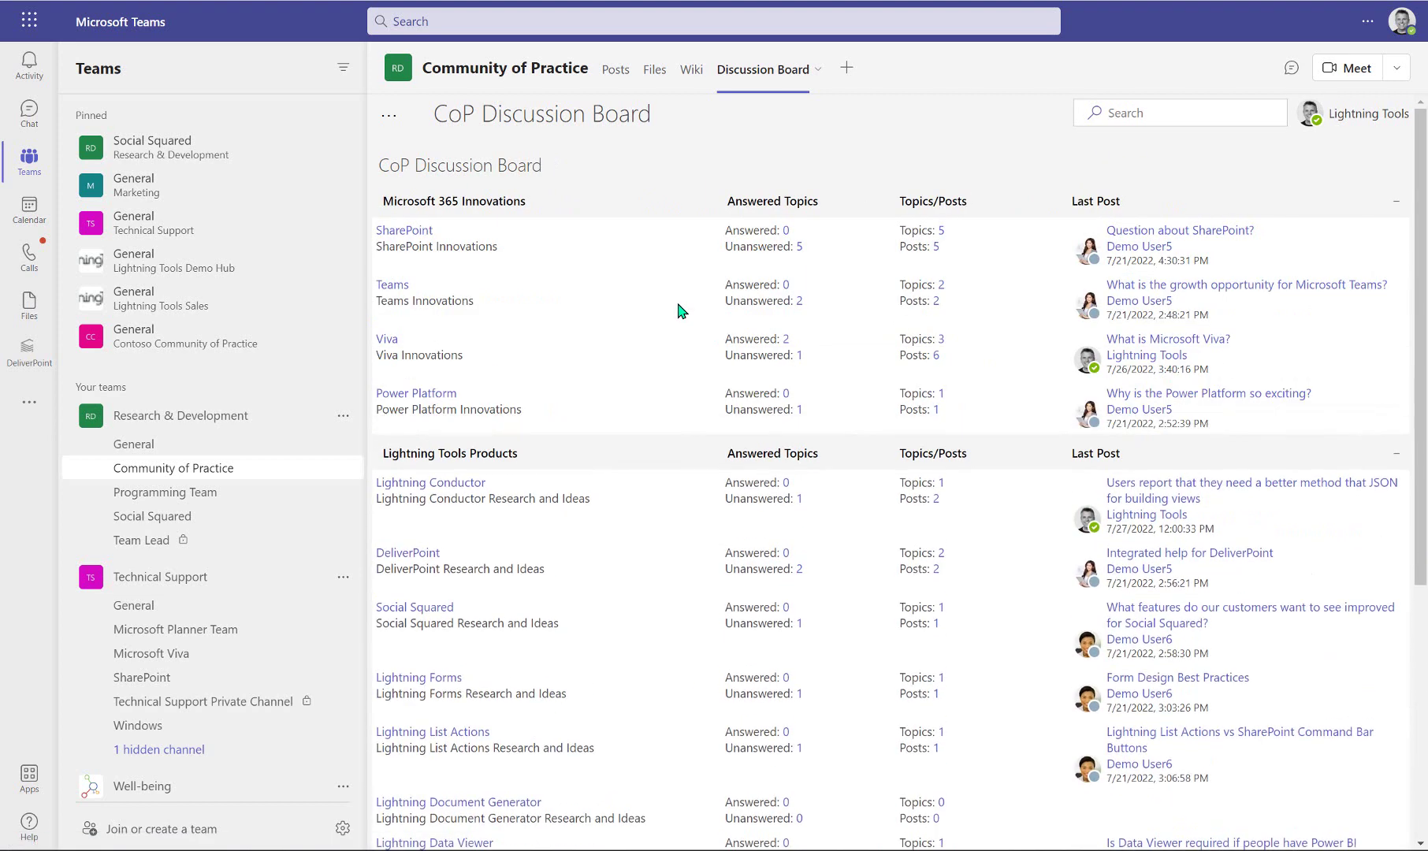